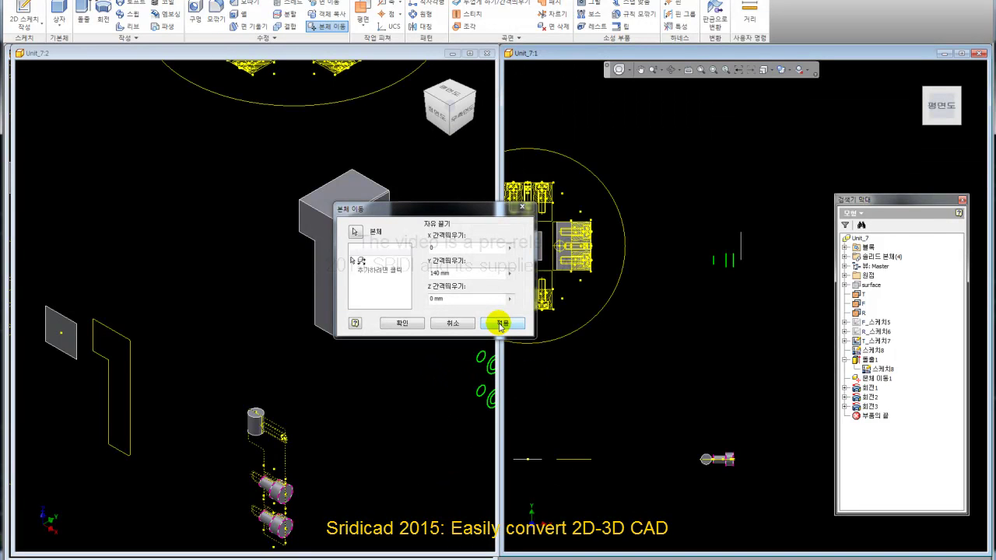
Cancel the body move and start a new sketch, 스케치8, on the bolt-profile geometry in the left view.
click(457, 328)
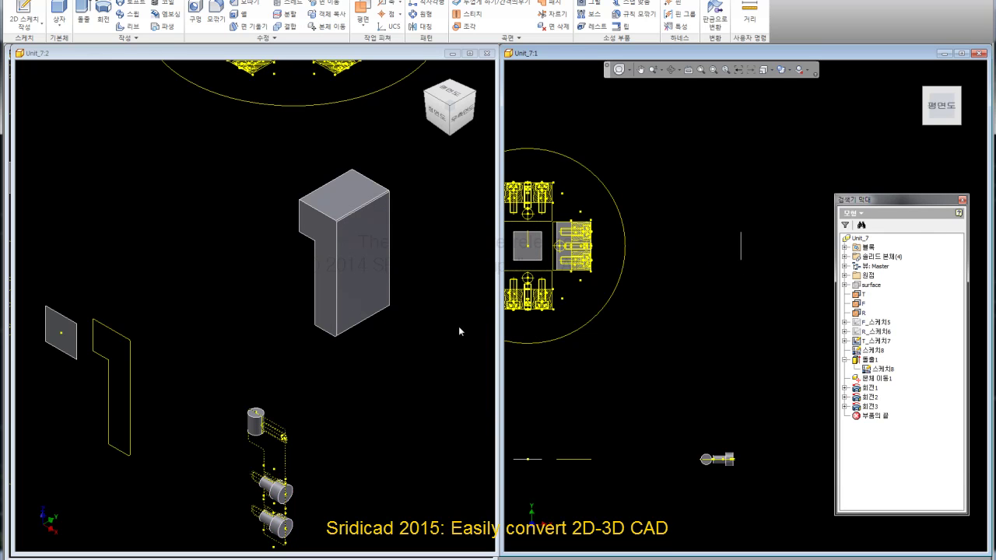
click(444, 394)
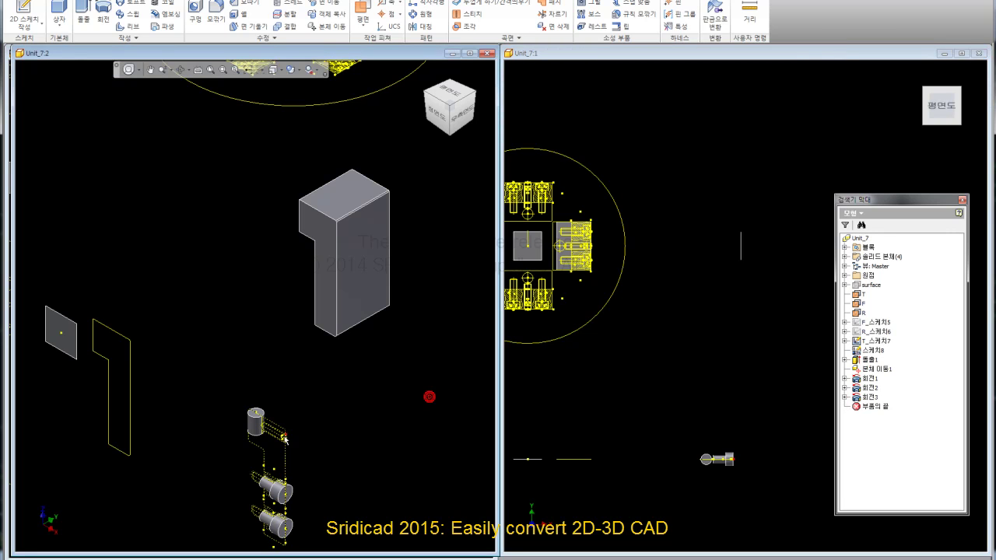
click(285, 460)
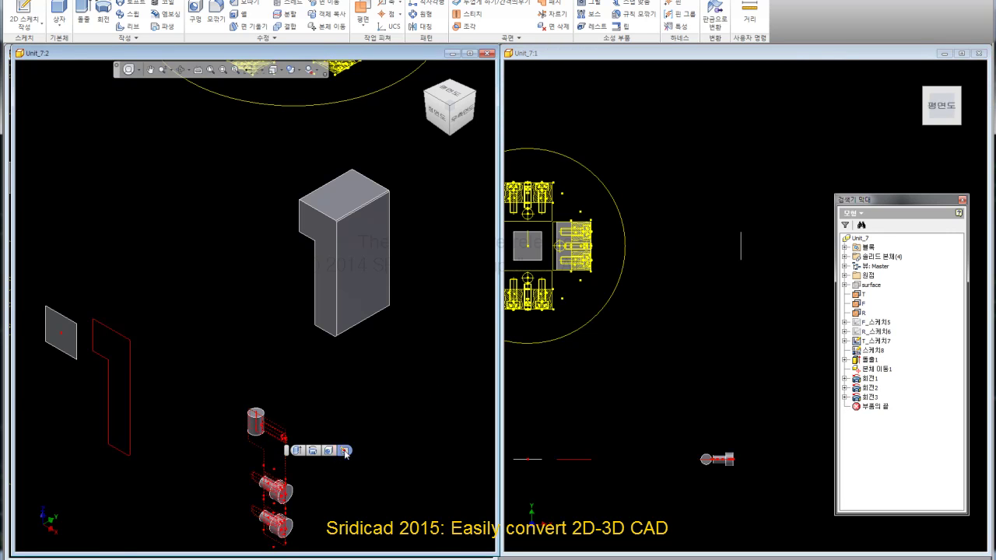
click(343, 451)
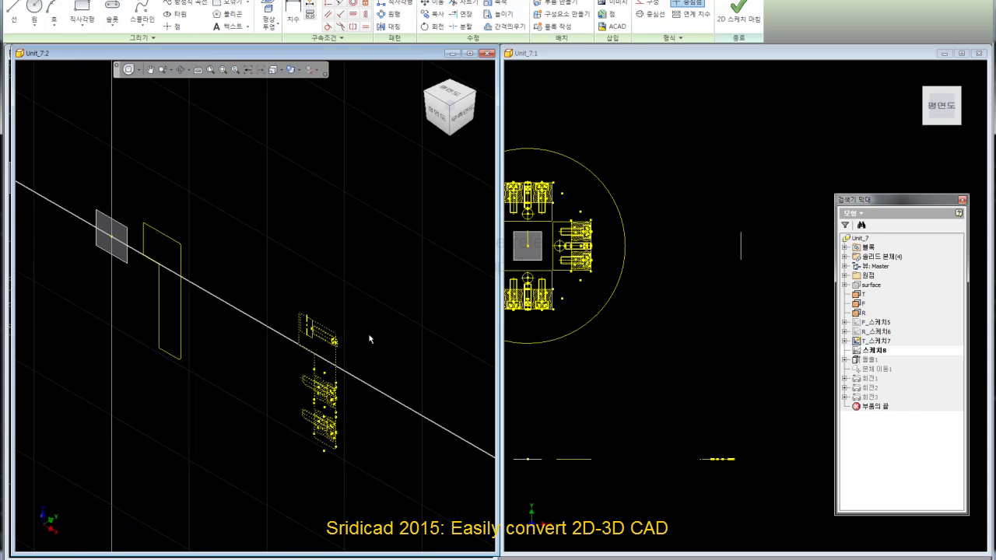
Select all the bolt-profile sketch geometry for Move and view the sketch from the front.
drag(280, 283, 402, 483)
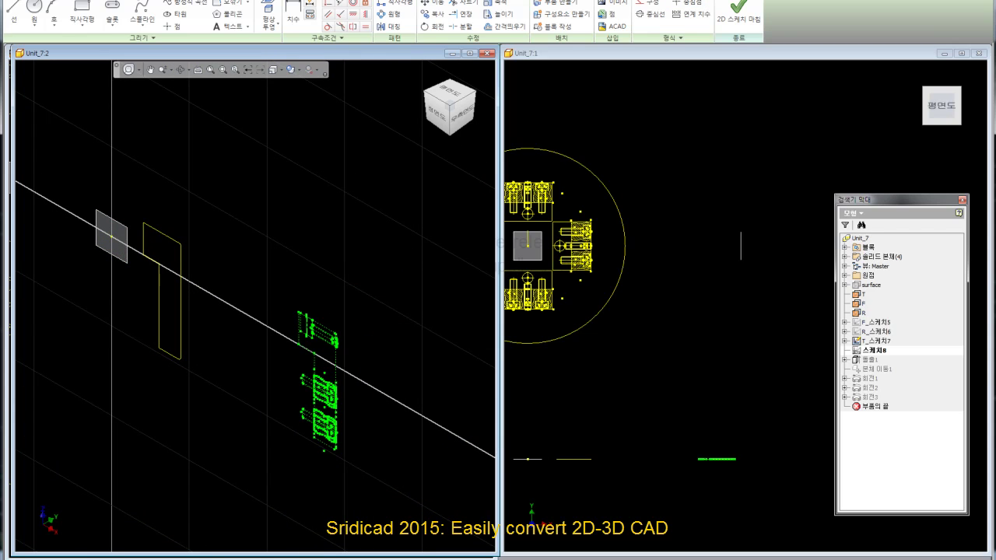
click(433, 4)
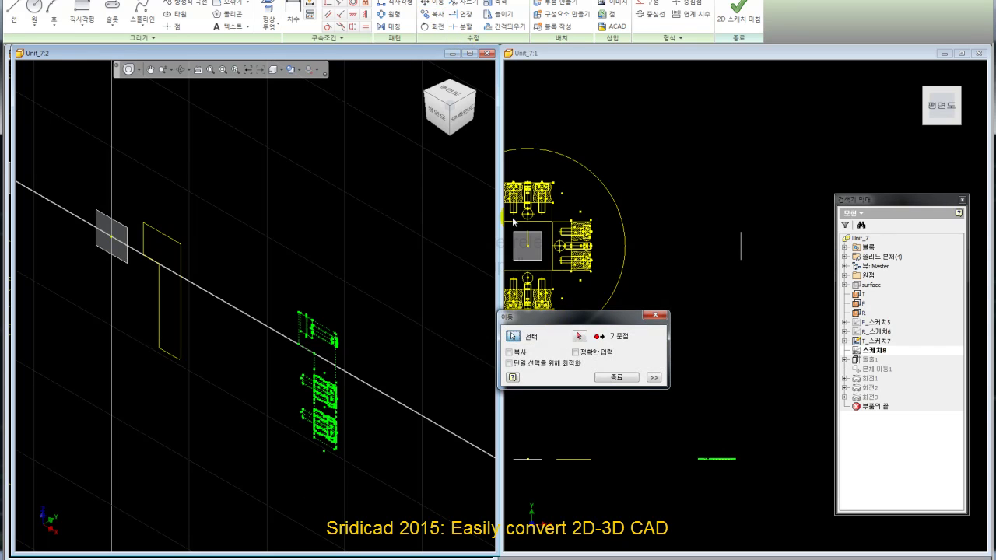
scroll(261, 339, up, 2)
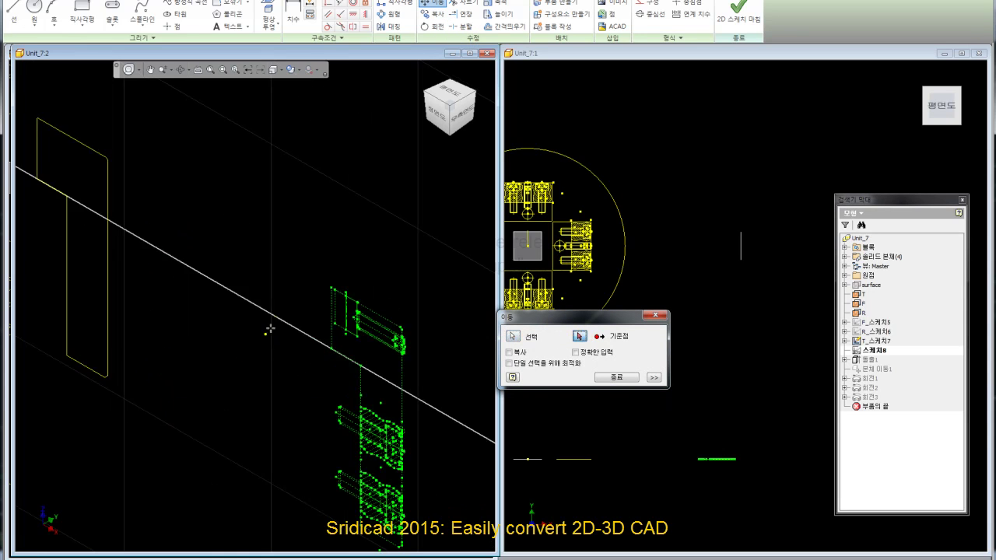
scroll(272, 317, up, 2)
click(443, 114)
scroll(363, 231, down, 2)
scroll(302, 262, down, 2)
scroll(305, 251, up, 3)
scroll(305, 250, up, 4)
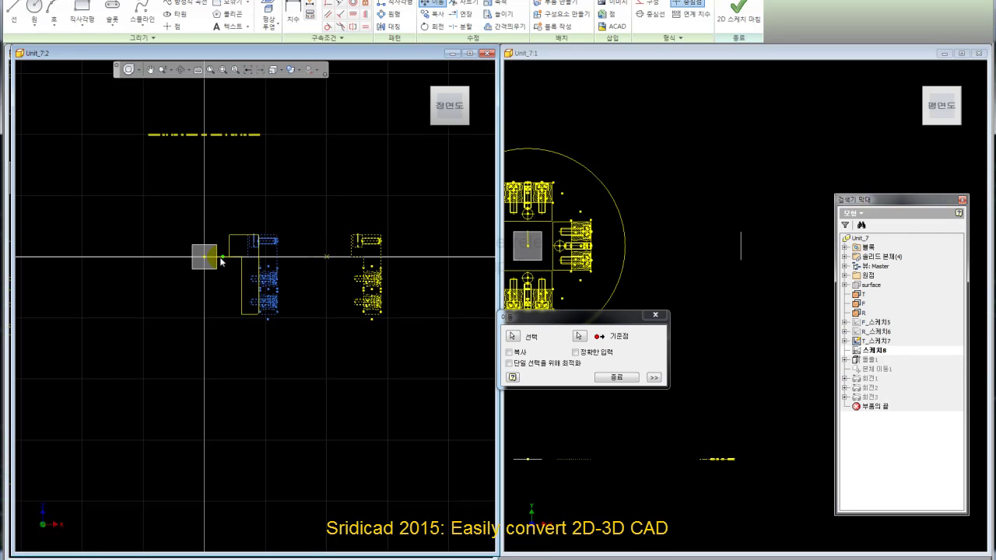
Snap the geometry's base point to the grey square's centre and finish 스케치8.
scroll(204, 256, up, 2)
scroll(202, 256, up, 2)
scroll(200, 255, up, 2)
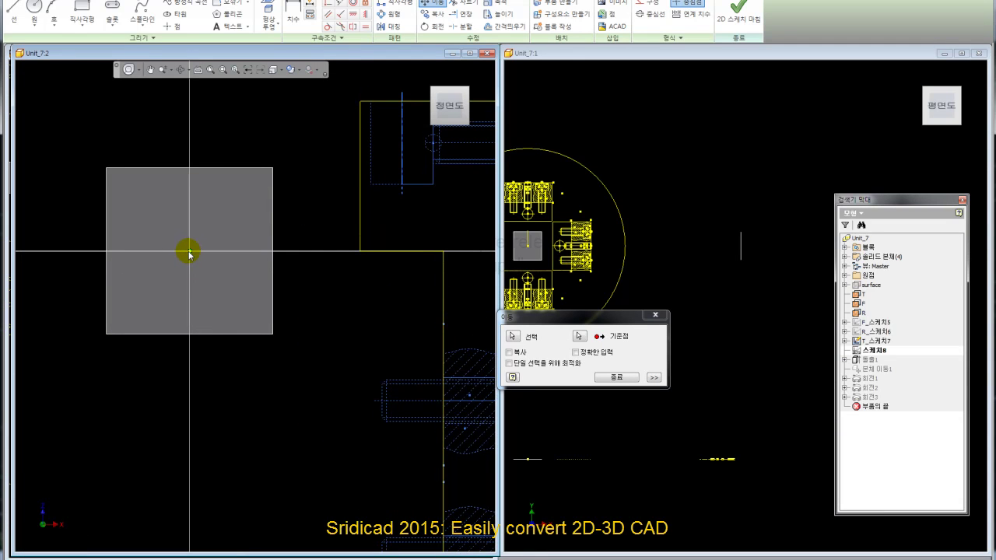
click(189, 252)
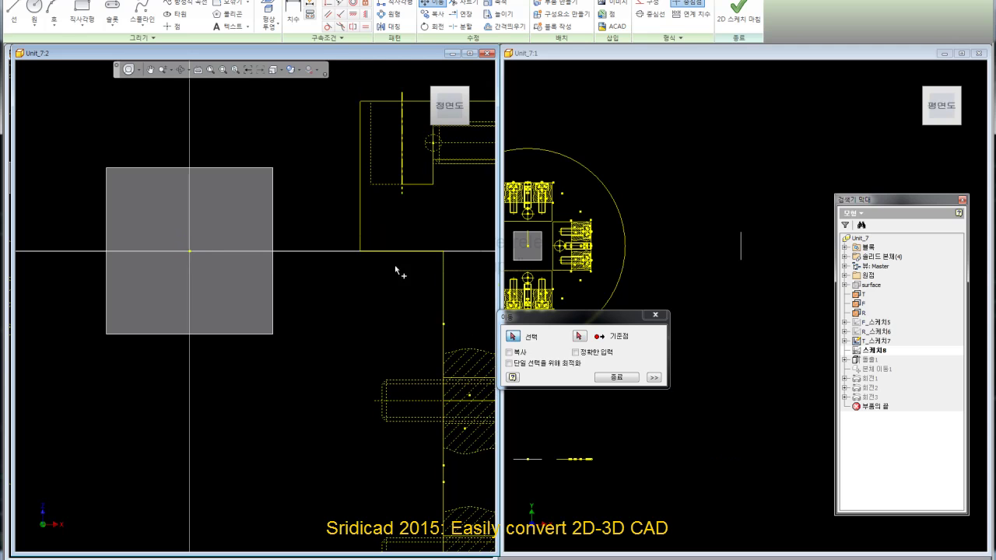
click(610, 379)
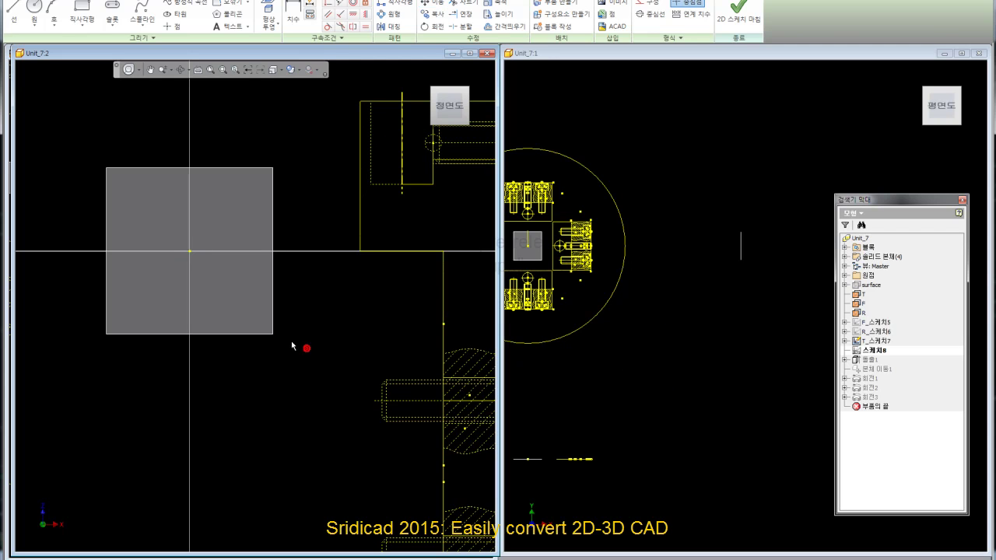
click(735, 12)
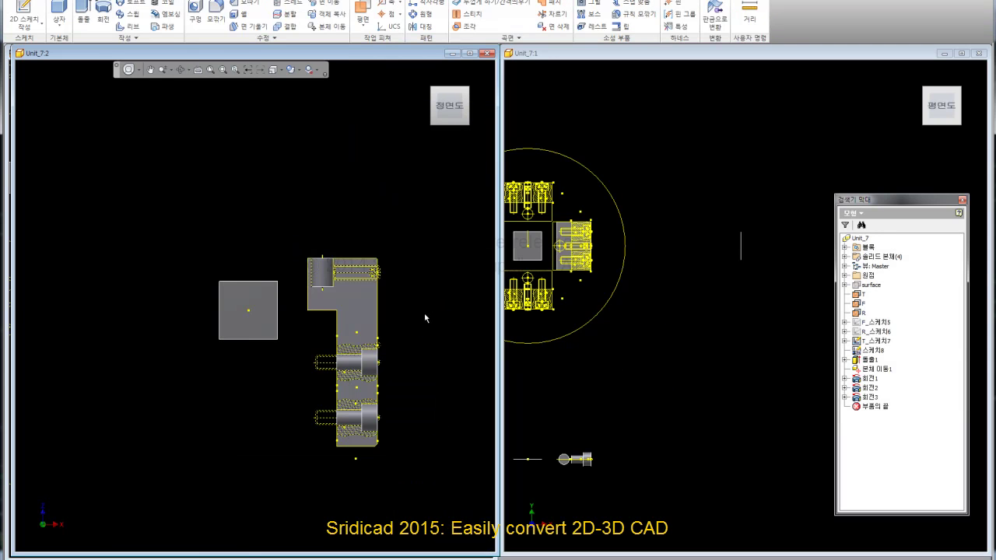
Switch the left viewport to the Plan view, zoom in, and choose a visual style.
scroll(363, 383, up, 2)
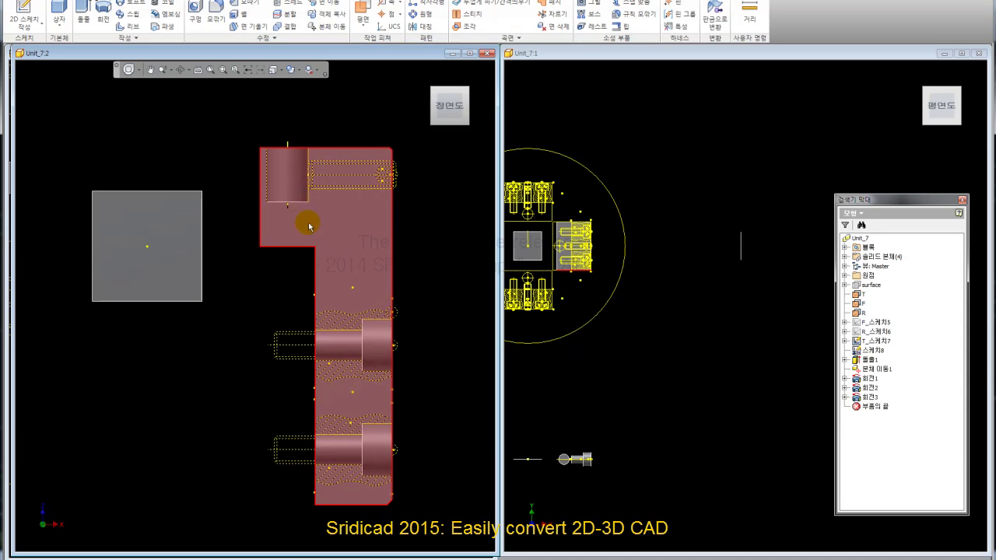
click(444, 276)
click(467, 92)
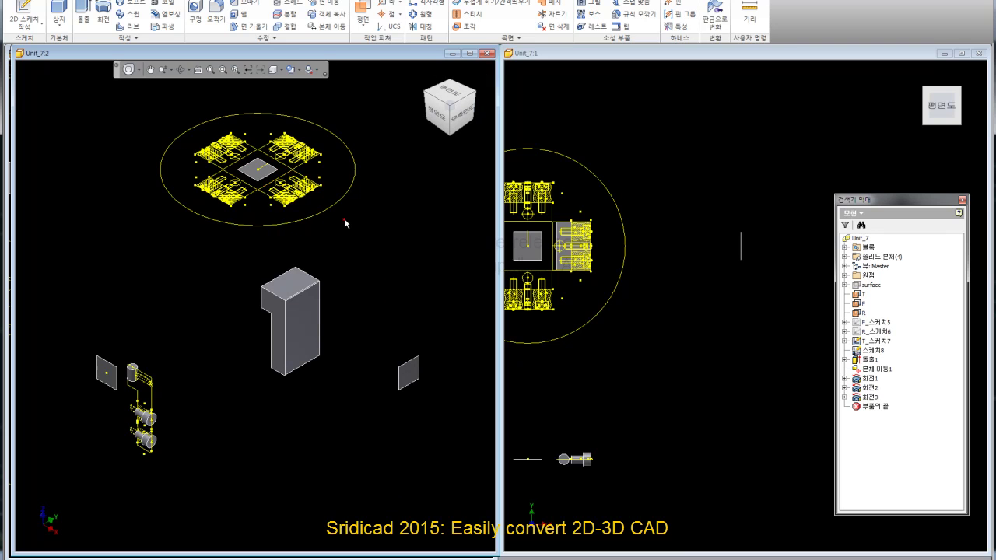
click(440, 117)
click(452, 84)
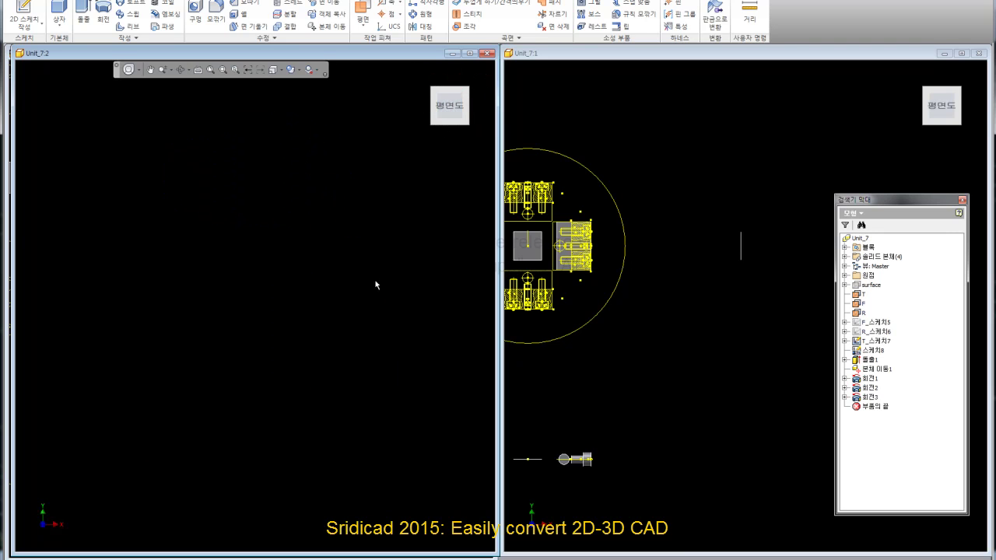
scroll(228, 204, down, 2)
scroll(228, 204, down, 2)
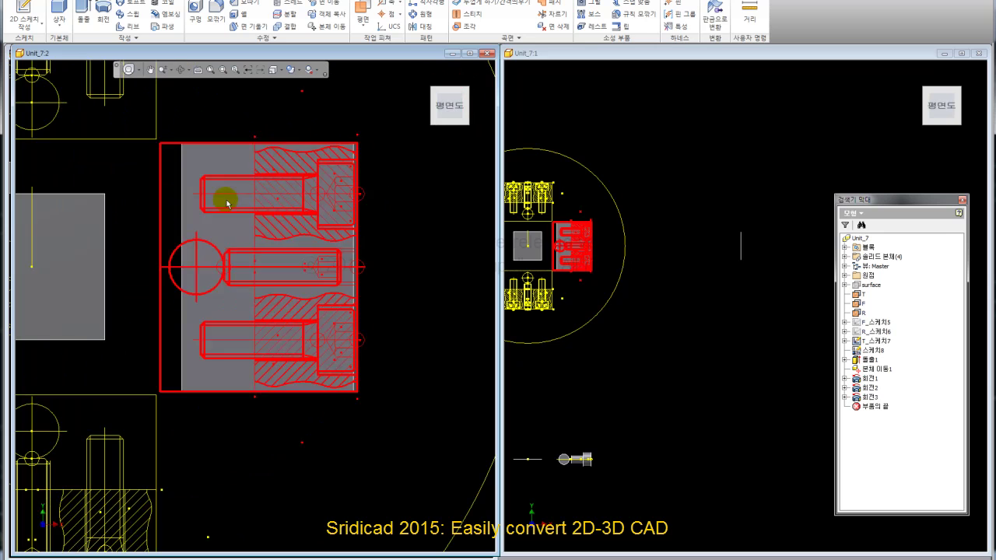
click(302, 75)
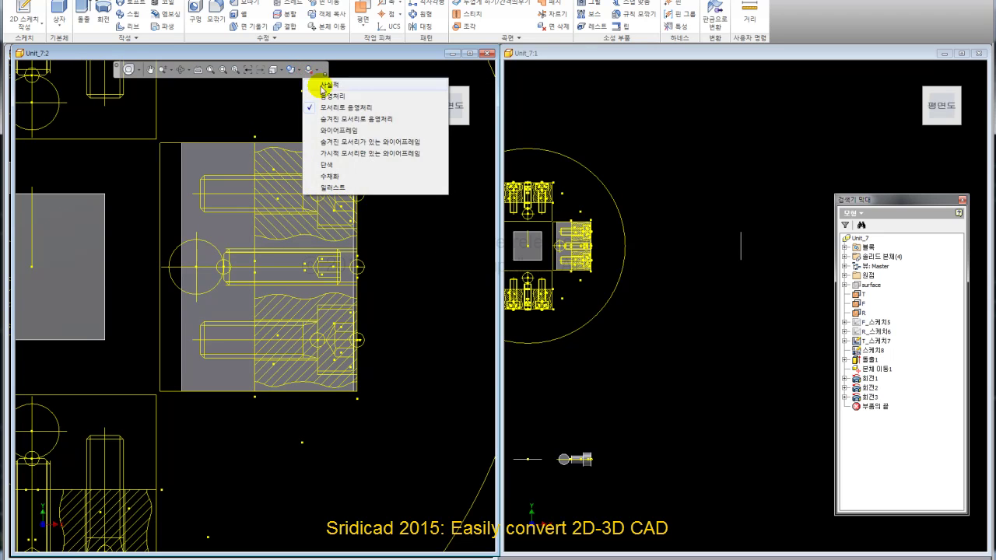
click(345, 117)
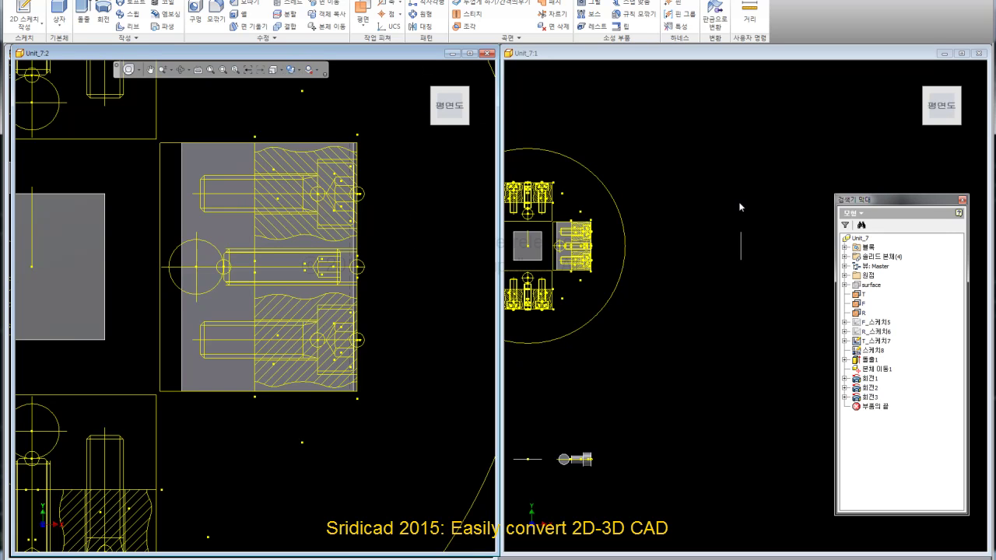
Set the right viewport to the isometric Home view and zoom in.
click(812, 137)
click(919, 75)
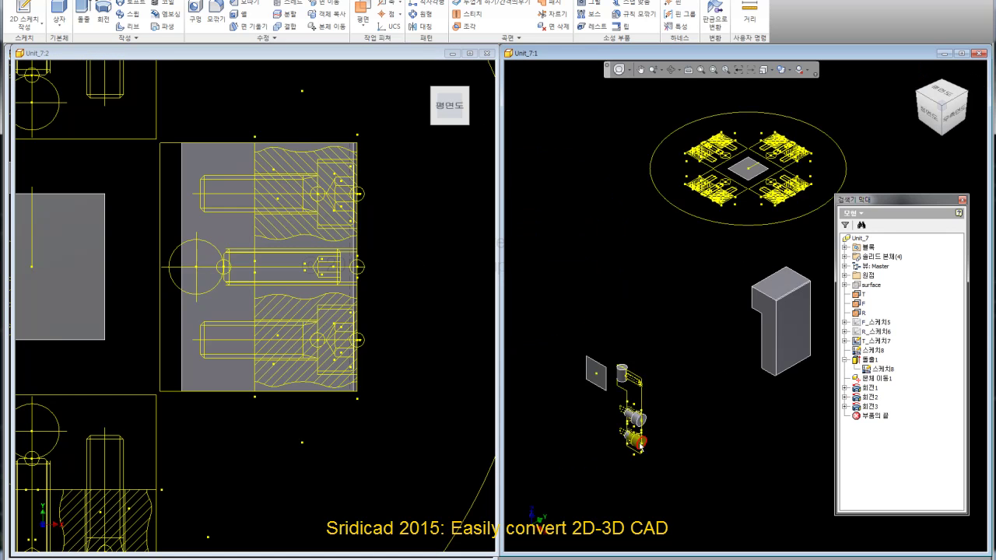
scroll(641, 445, up, 5)
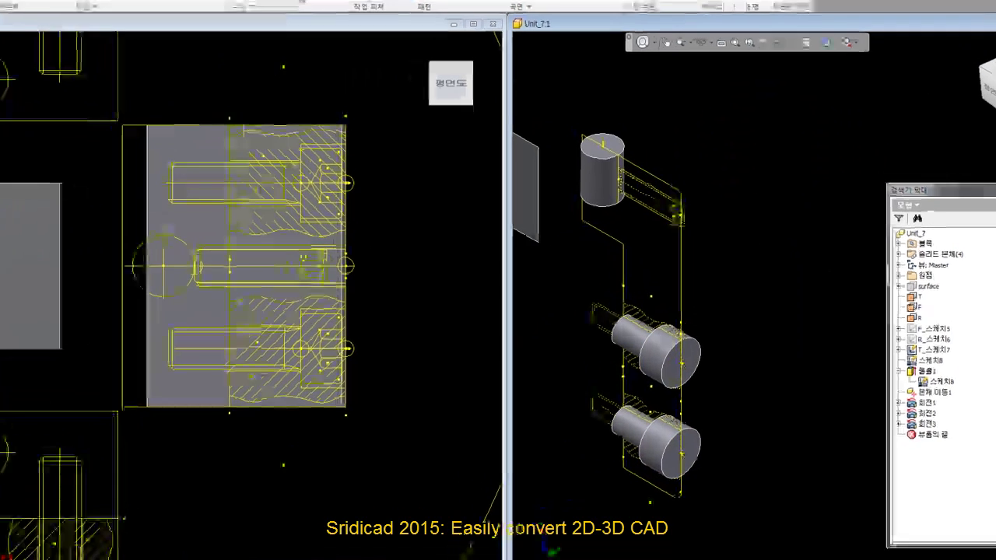
Start Move Bodies and select both the upper and lower bolt bodies.
click(327, 26)
click(713, 400)
click(313, 211)
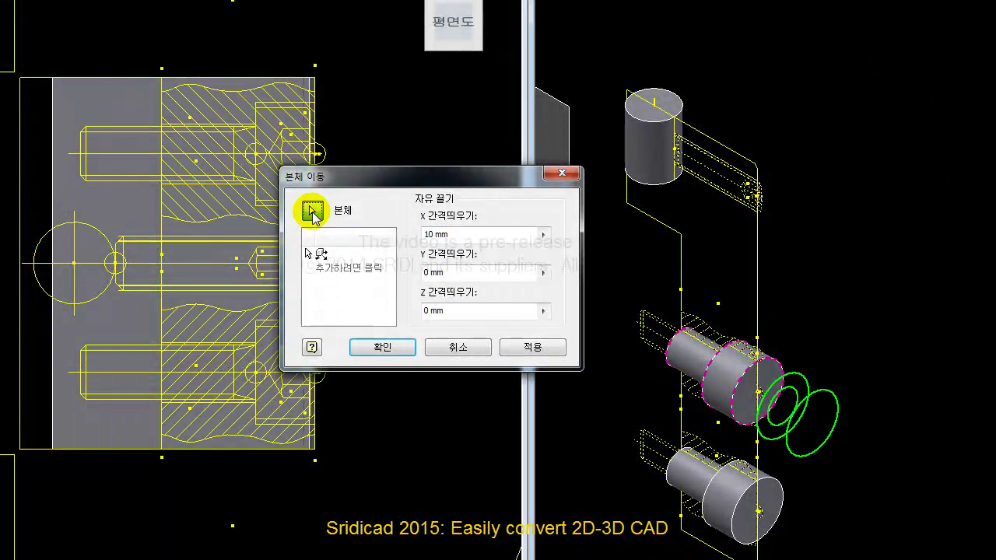
click(701, 490)
Set X offset 0 and Y offset 140 mm, then apply the move as 본체 이동2.
click(542, 237)
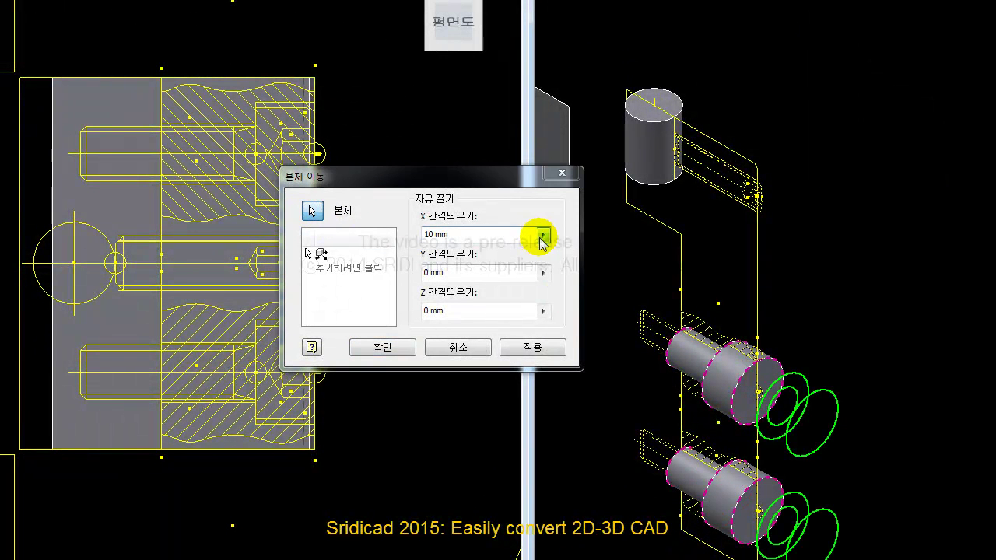
click(589, 278)
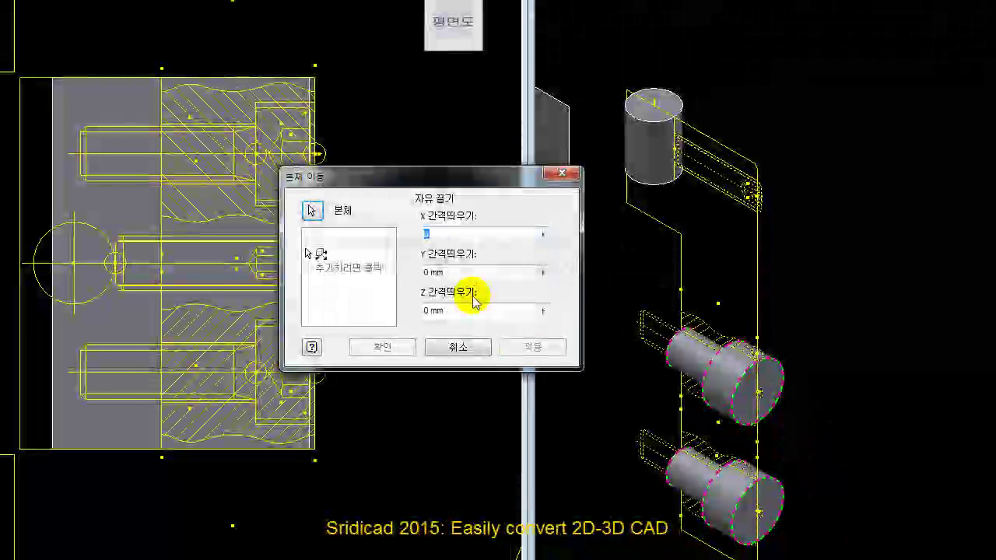
click(543, 273)
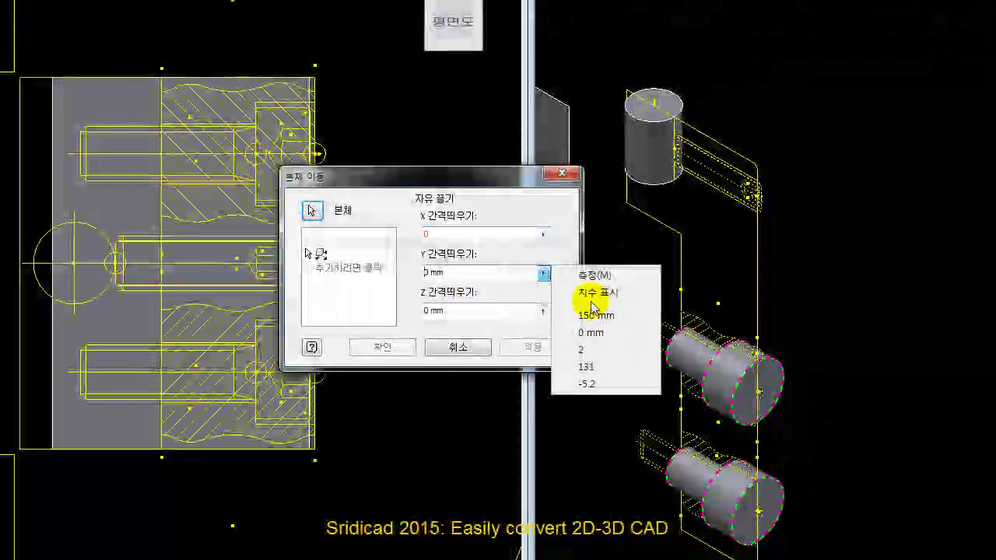
double_click(456, 271)
text(140)
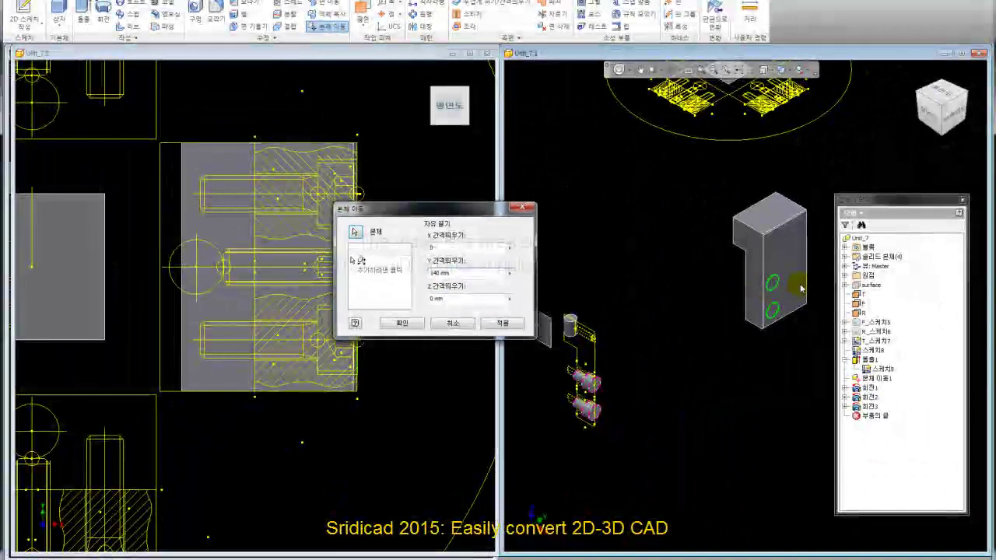
drag(381, 209, 465, 185)
click(517, 226)
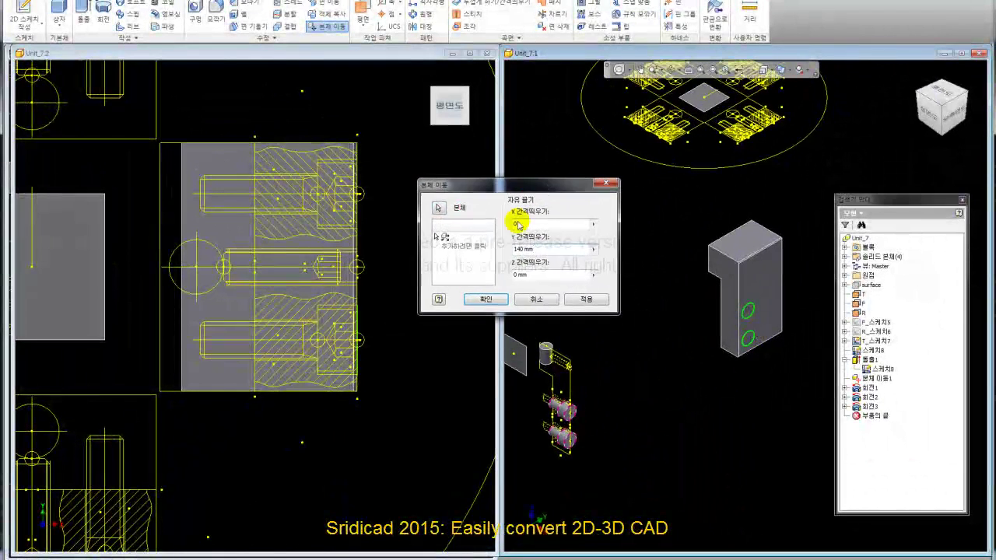
click(578, 301)
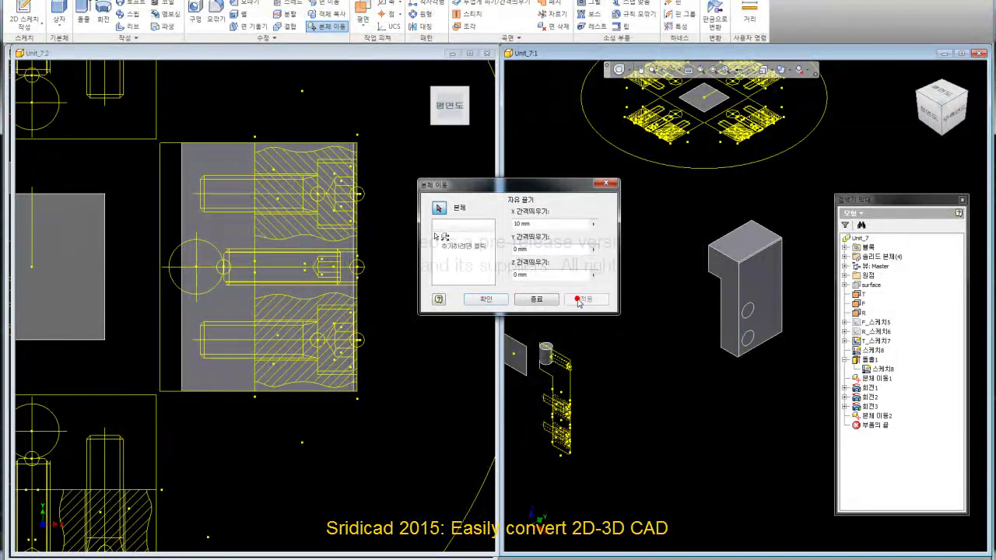
click(535, 299)
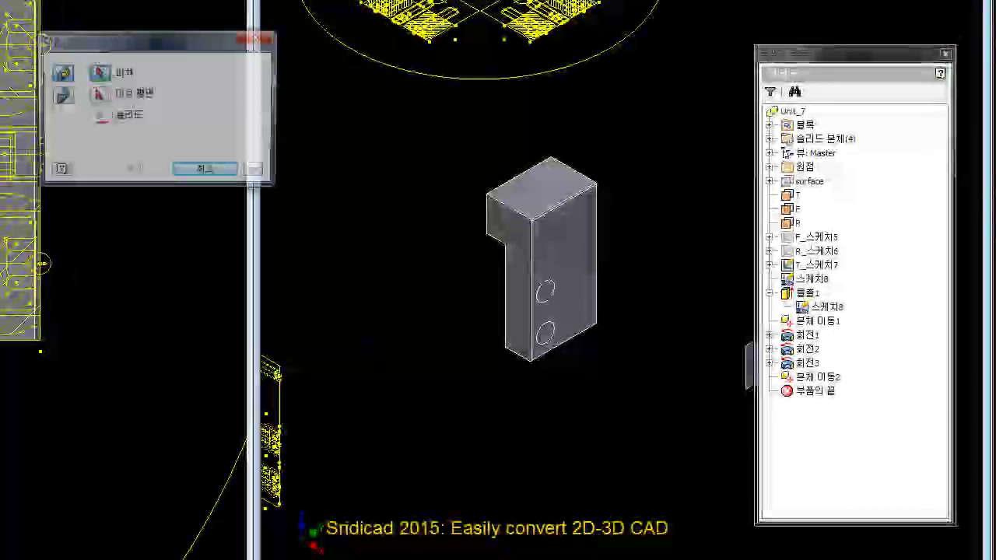
Mirror the fourth solid body across the XZ plane in solid-body mode.
click(782, 335)
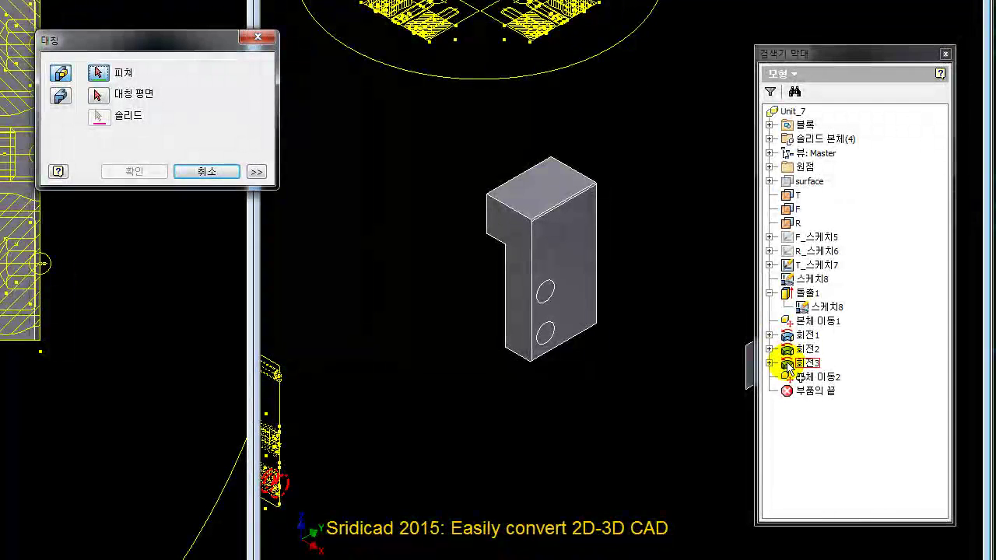
click(769, 139)
click(831, 195)
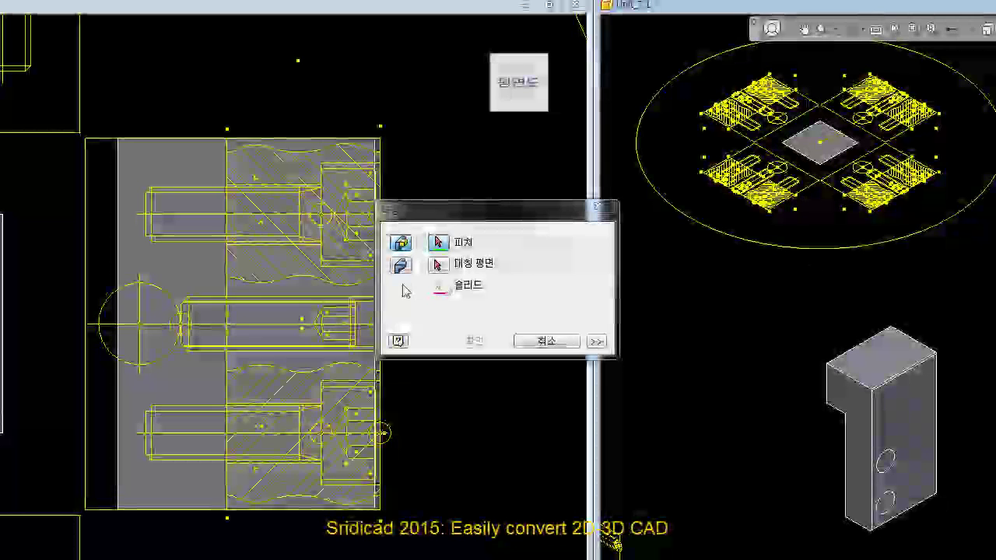
click(401, 266)
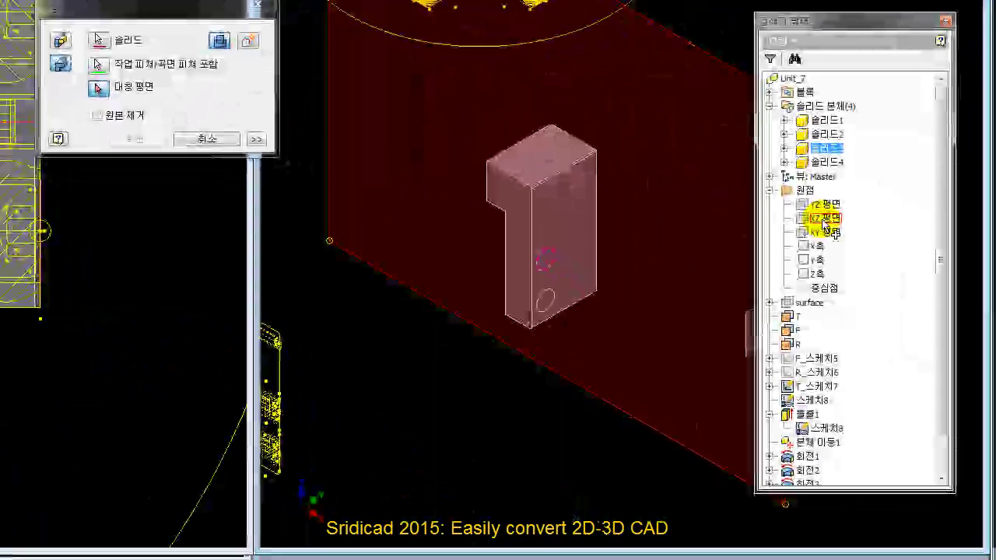
click(825, 218)
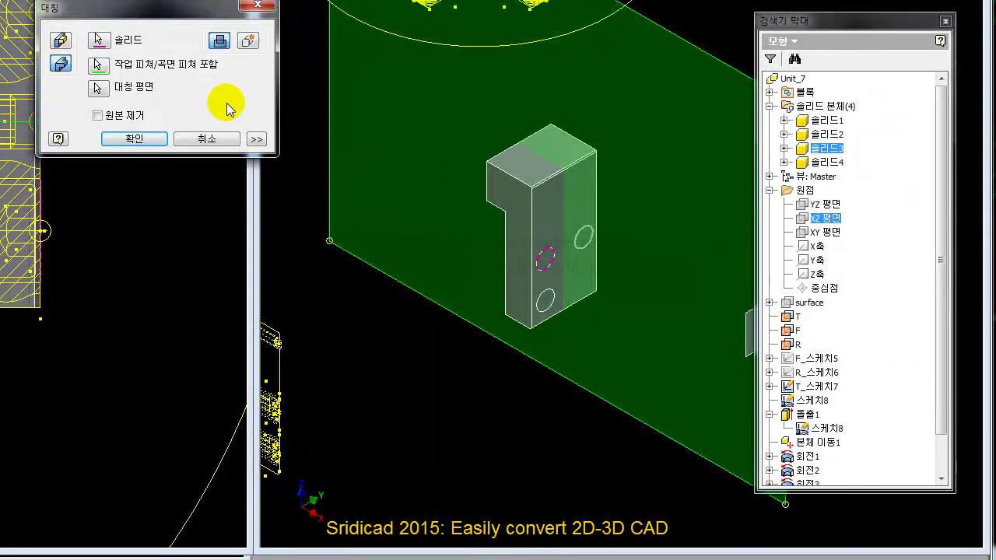
click(198, 138)
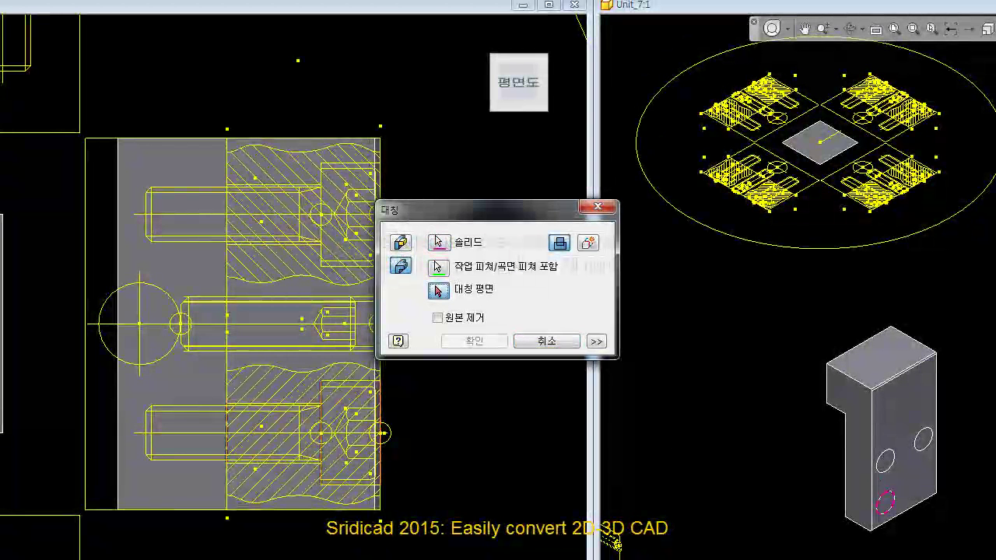
Mirror the hole feature across a plane to get four holes in a two-by-two pattern.
click(438, 290)
click(856, 467)
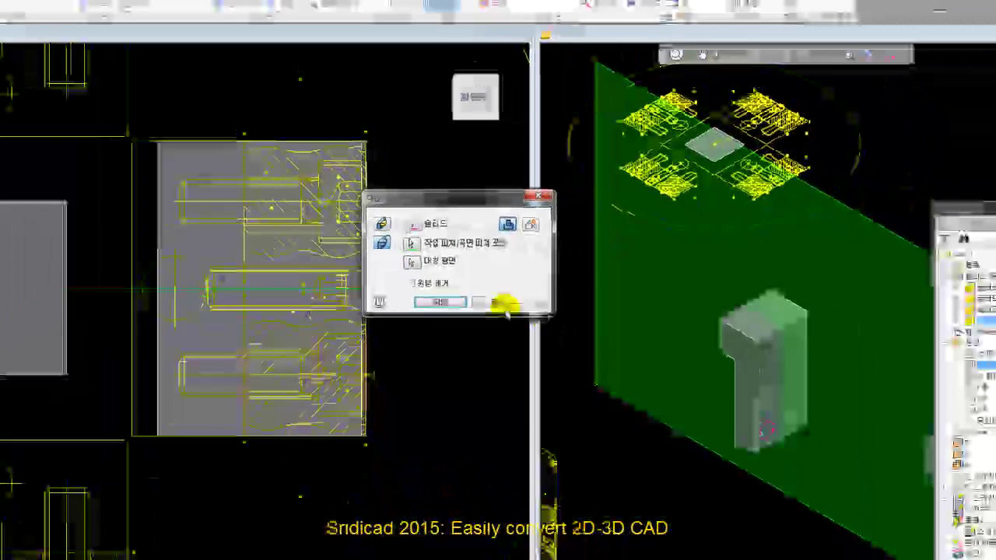
click(505, 303)
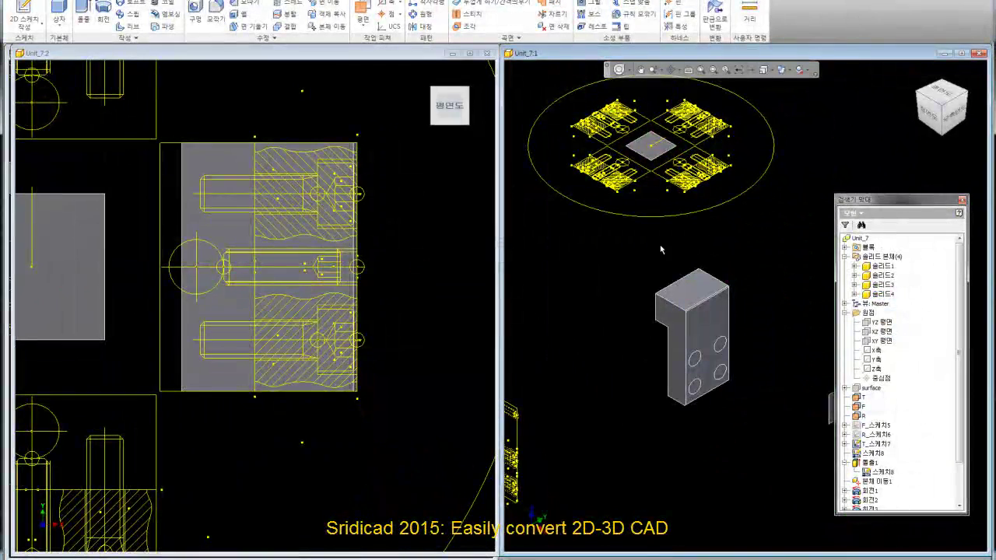
Move the body with X offset 0 and Y offset -150 mm.
middle_drag(660, 249, 668, 265)
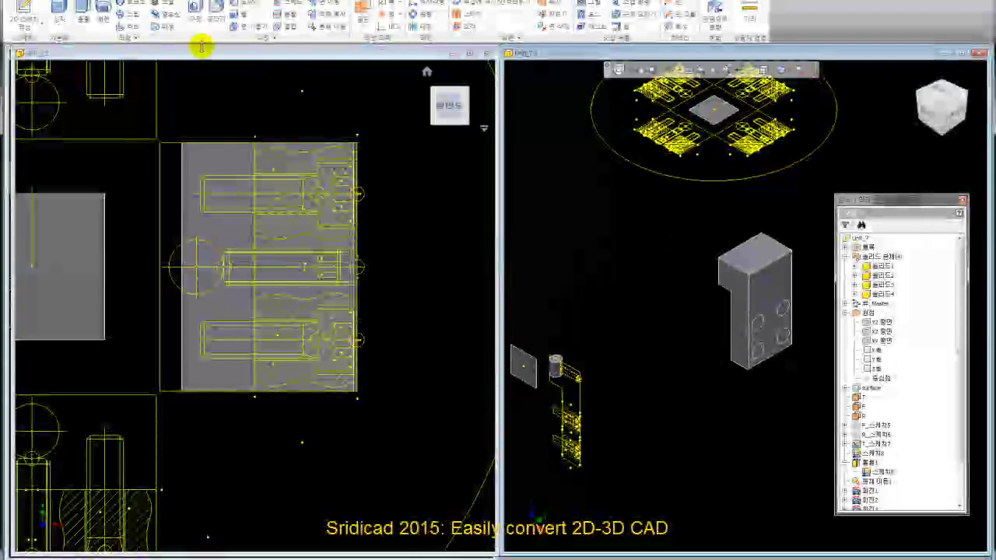
click(329, 27)
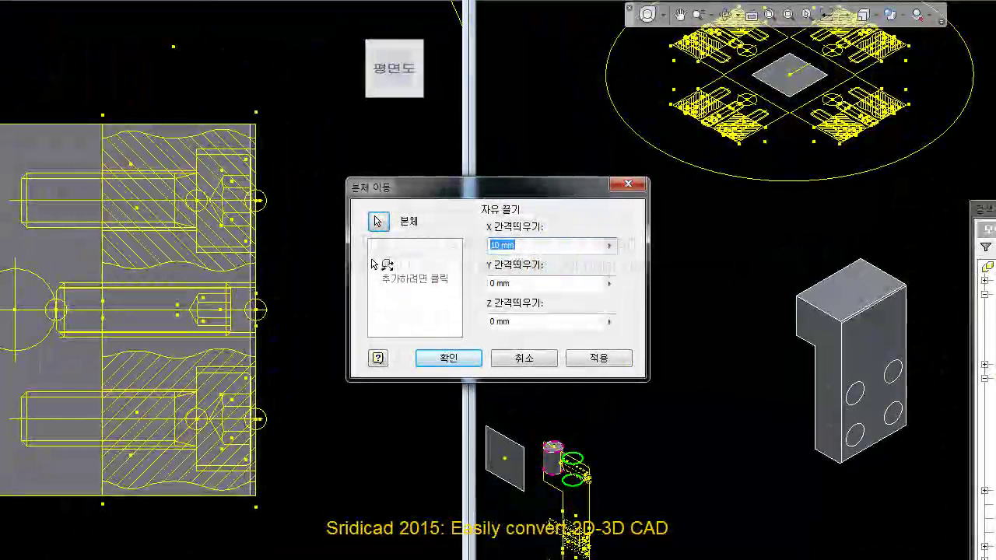
click(609, 246)
click(646, 287)
click(609, 284)
click(657, 318)
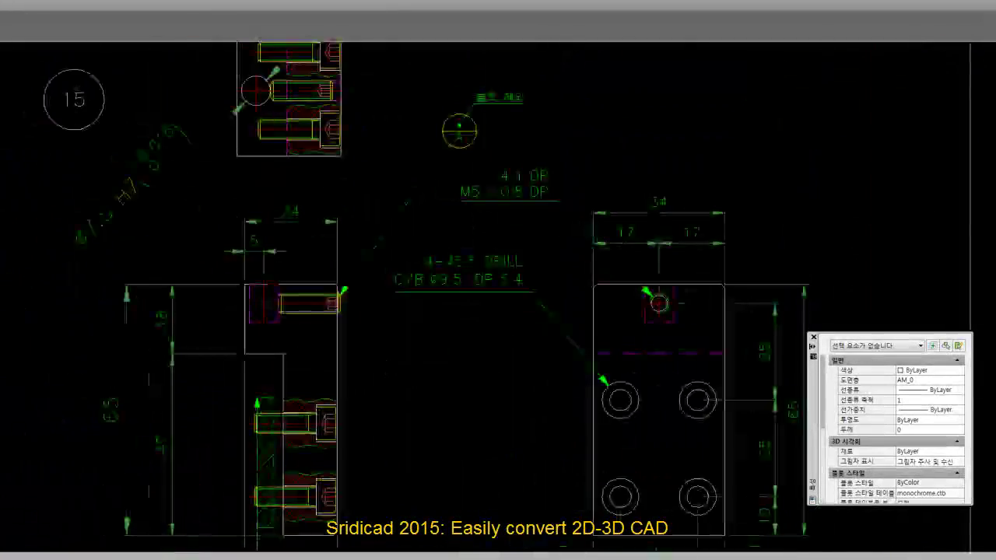
scroll(420, 358, up, 2)
scroll(390, 354, up, 2)
scroll(364, 339, up, 2)
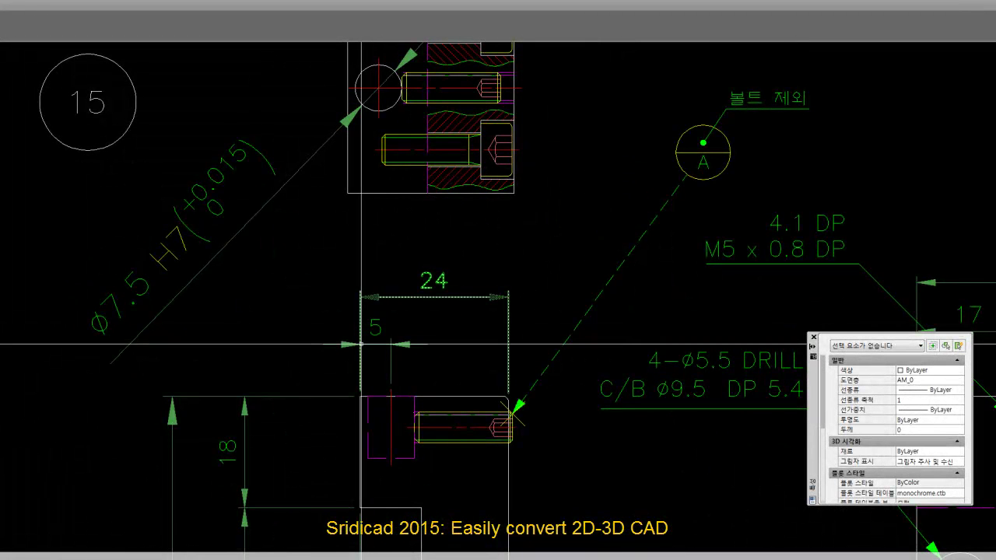
scroll(444, 285, down, 6)
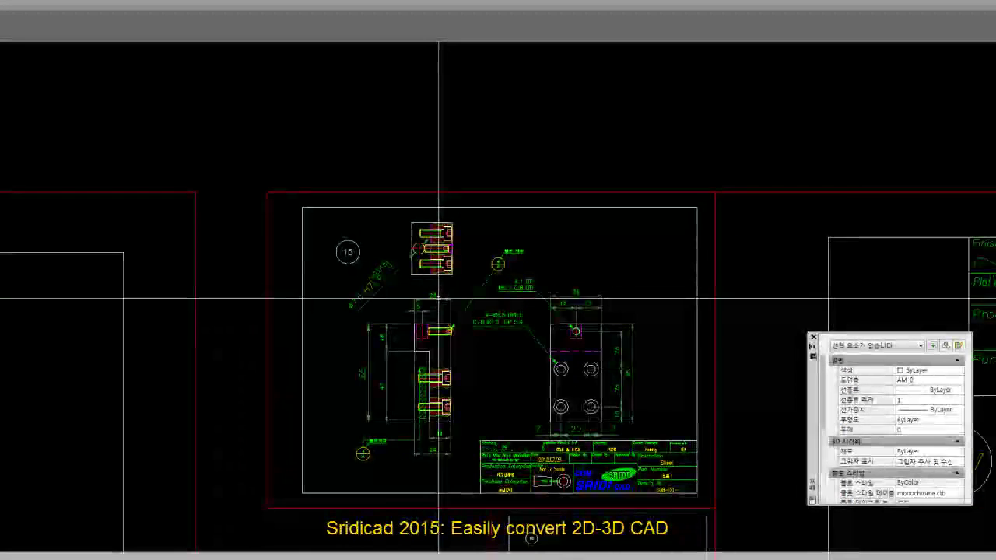
scroll(444, 292, up, 3)
scroll(389, 294, up, 1)
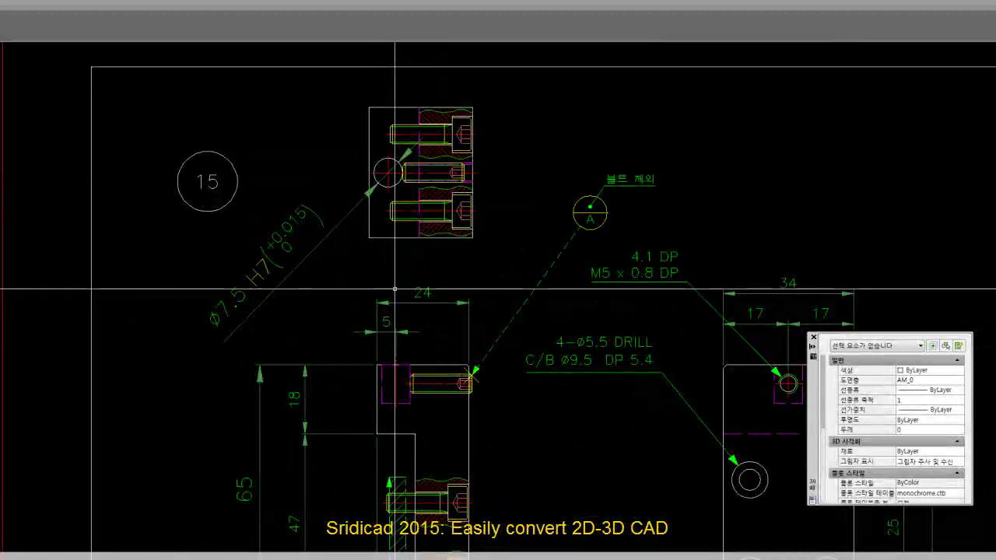
scroll(377, 289, down, 3)
scroll(498, 304, down, 2)
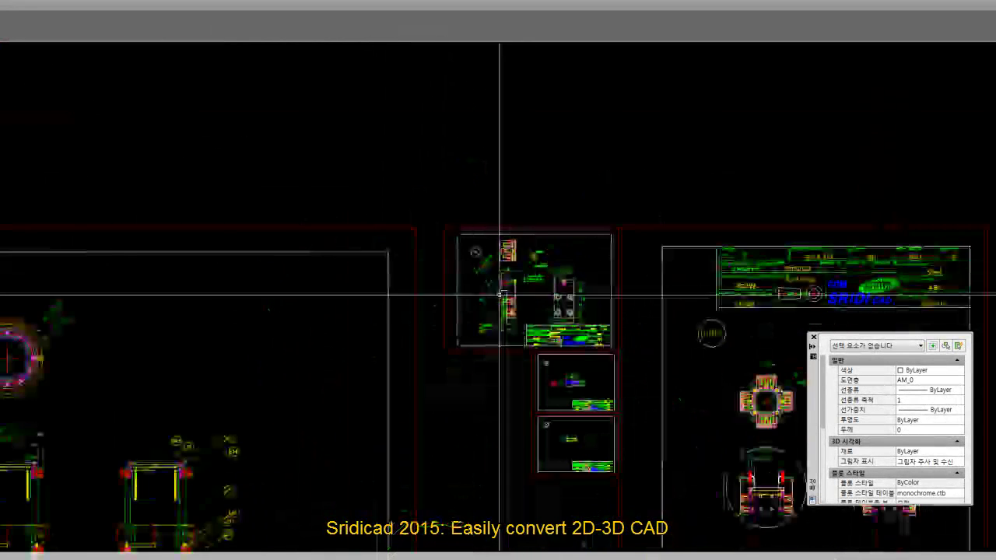
scroll(460, 257, down, 1)
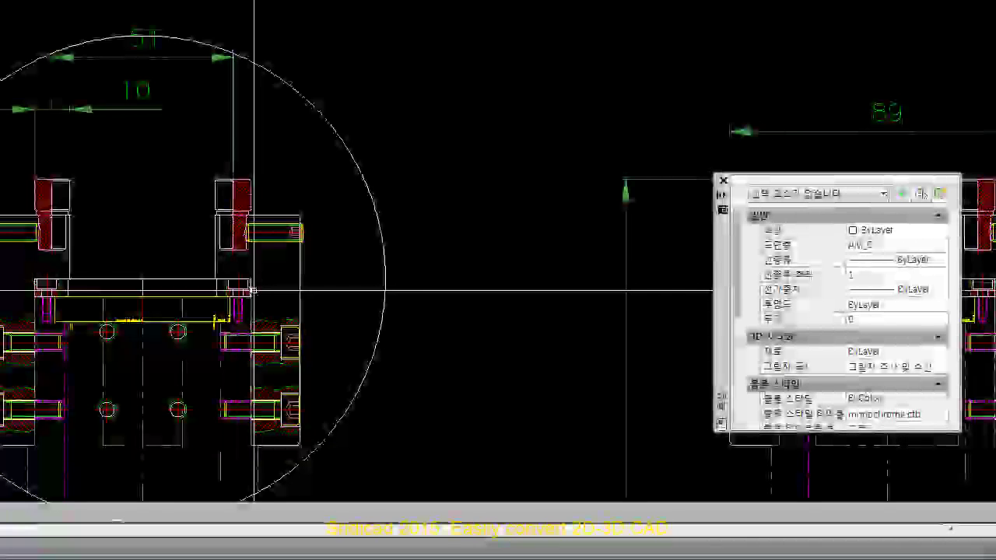
middle_drag(240, 259, 233, 309)
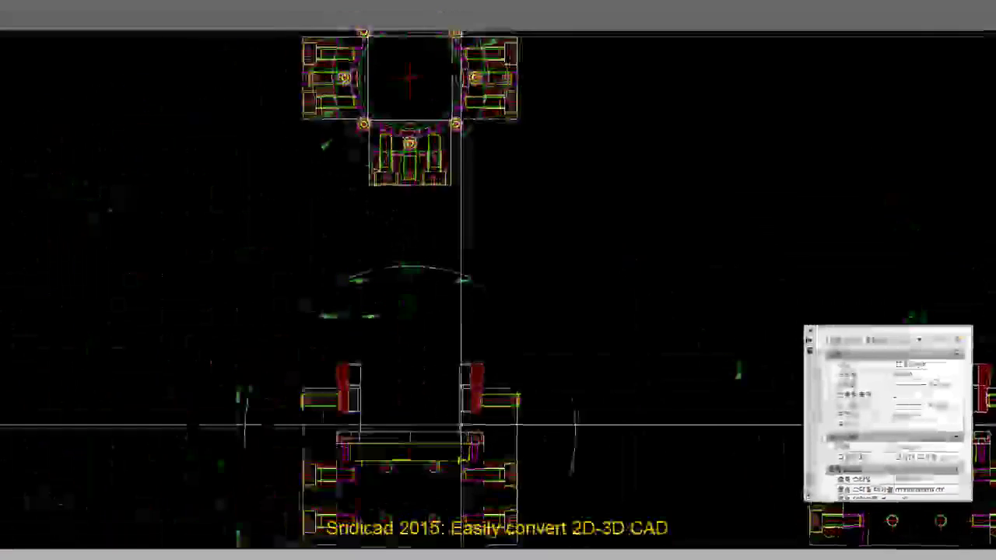
scroll(557, 295, down, 5)
scroll(557, 296, down, 5)
scroll(338, 196, up, 3)
scroll(405, 214, up, 3)
scroll(472, 226, up, 3)
scroll(472, 225, up, 3)
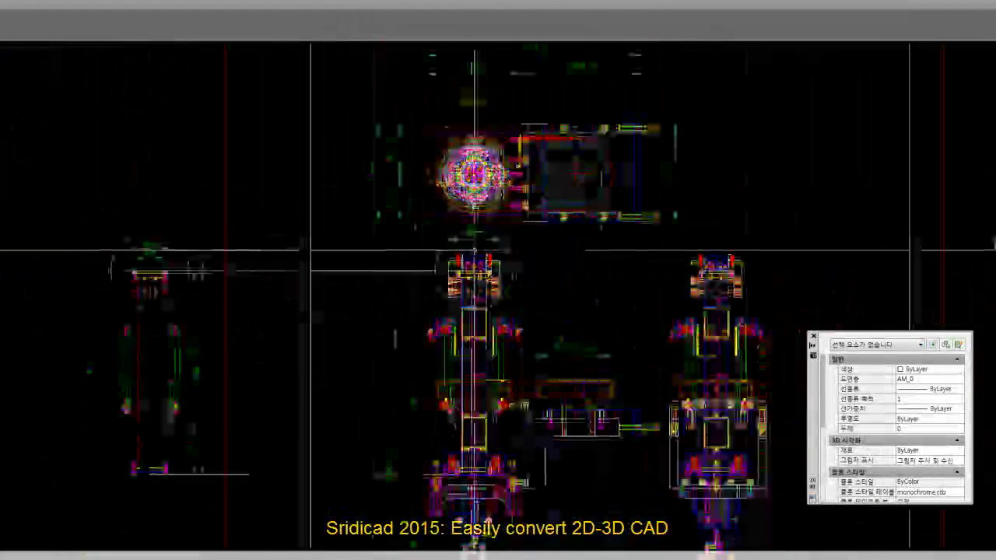
scroll(473, 249, up, 3)
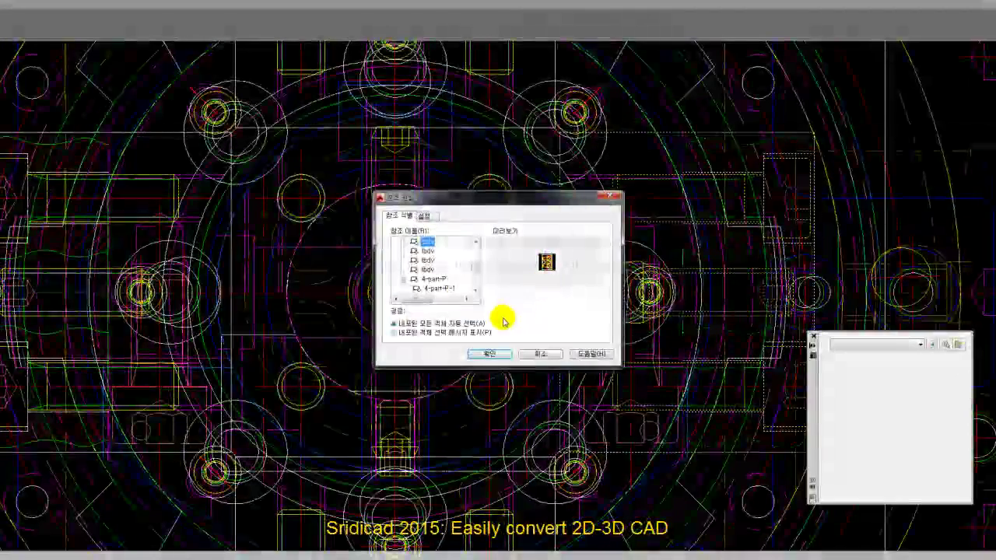
Open the UNIT2-P block for in-place editing and zoom in on the bolt-hole circles.
click(429, 261)
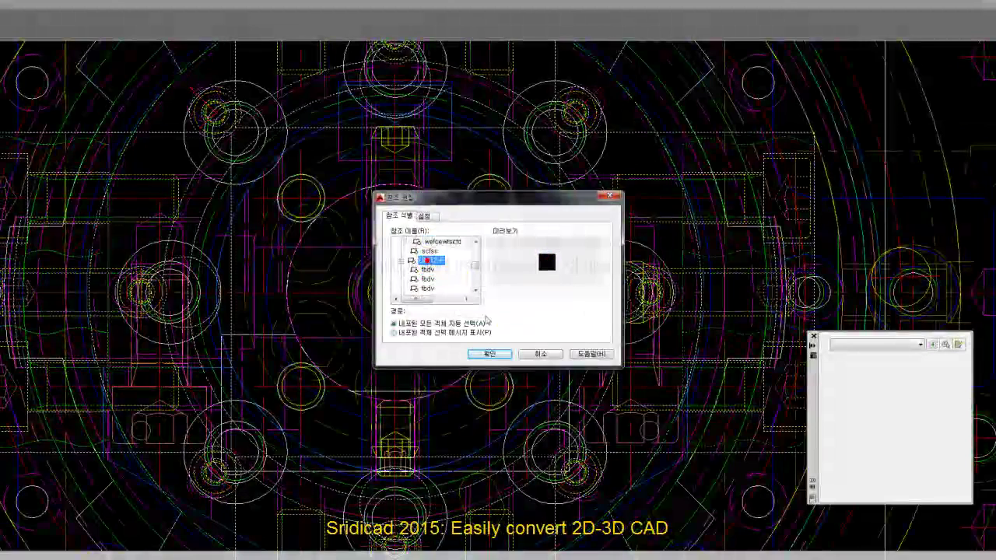
click(506, 355)
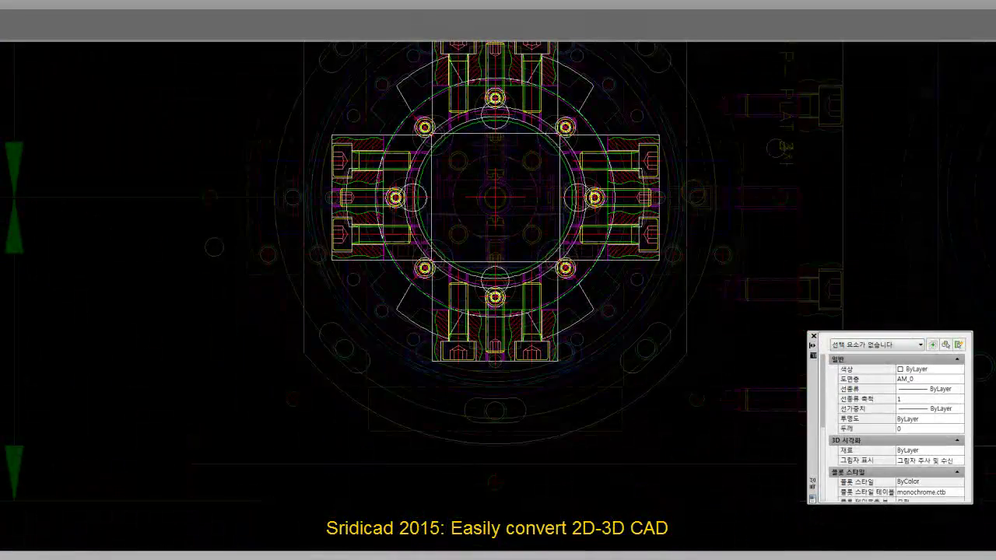
scroll(543, 163, up, 1)
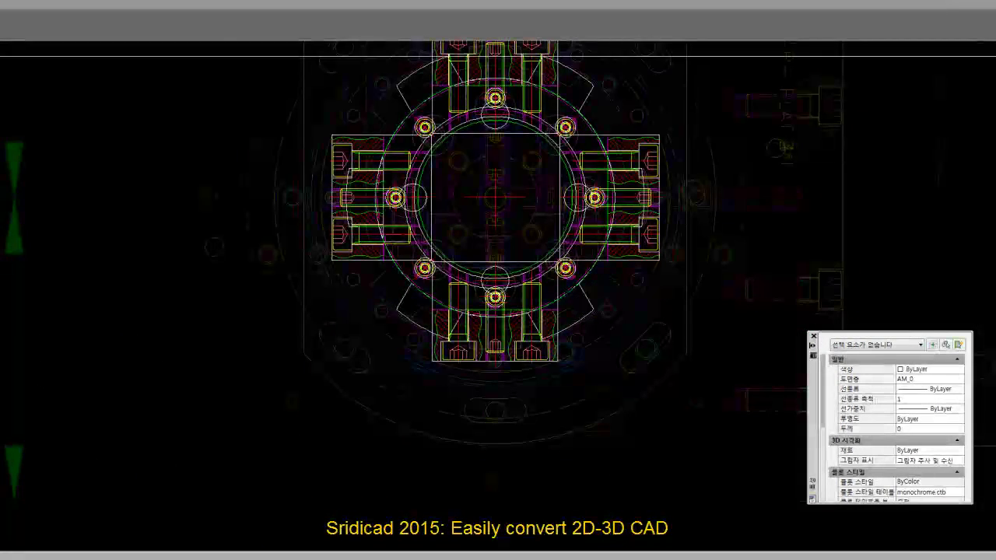
scroll(543, 163, up, 3)
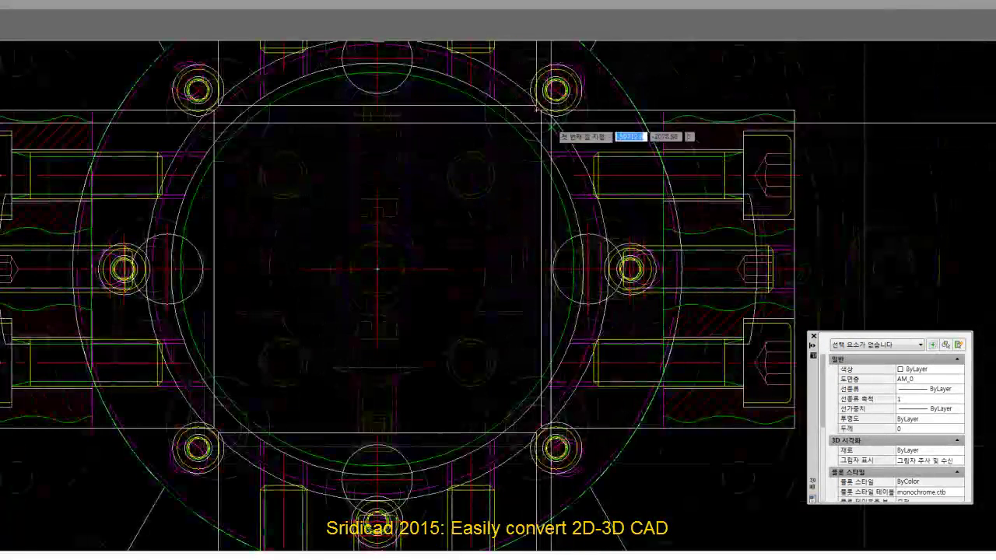
scroll(550, 117, up, 4)
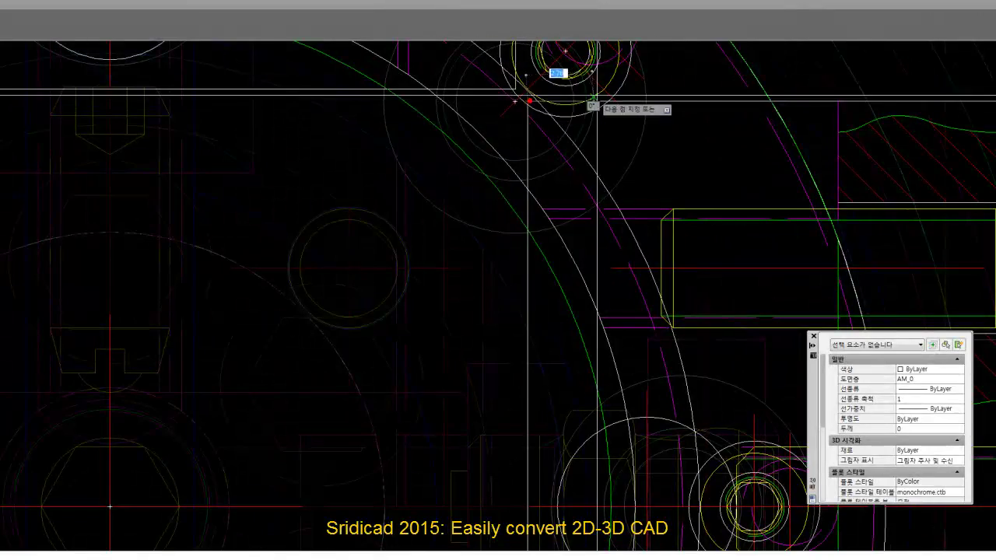
scroll(597, 99, down, 3)
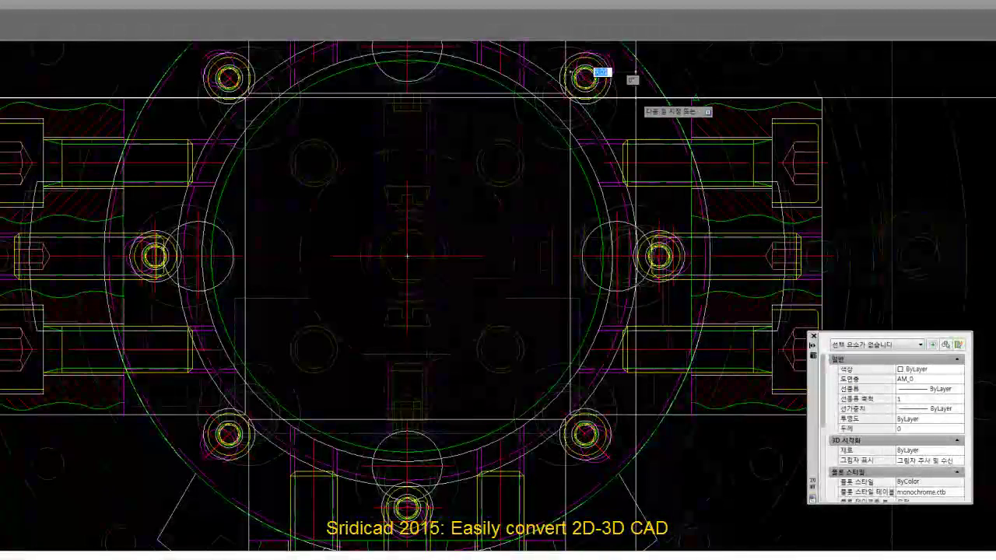
scroll(650, 193, up, 2)
scroll(661, 212, up, 2)
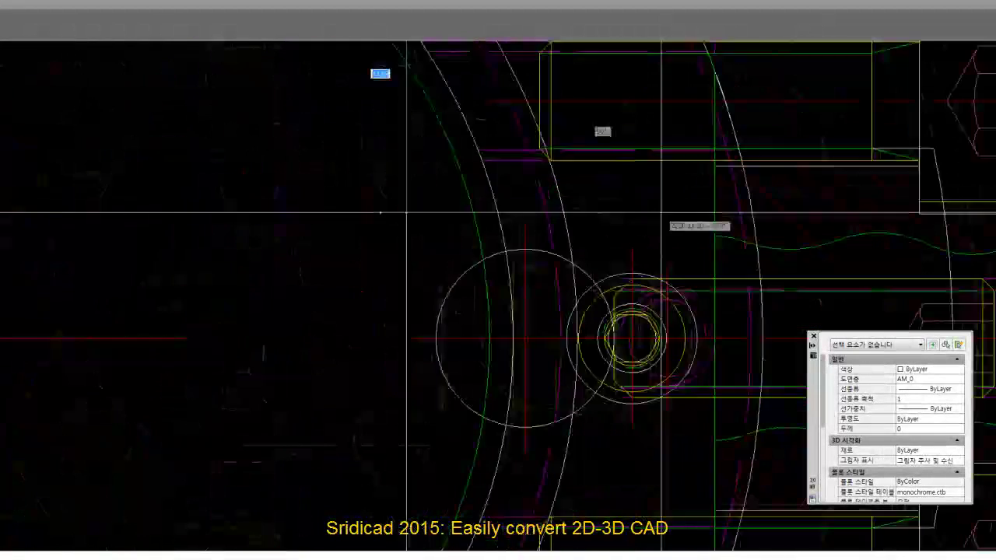
scroll(498, 256, down, 2)
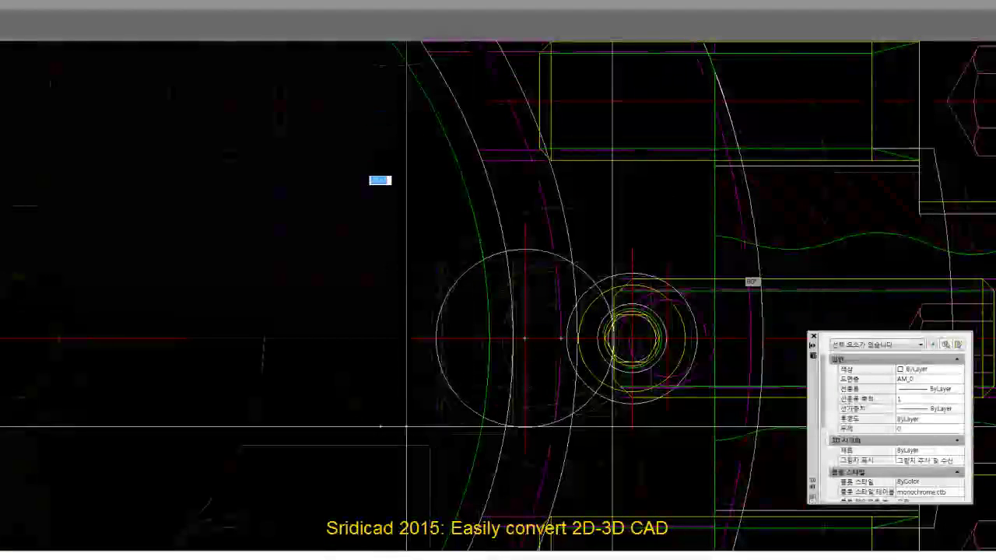
scroll(547, 204, down, 5)
Inspect the bolt-hole circles up close, then zoom back out to the whole eight-bolt flange.
scroll(548, 198, up, 5)
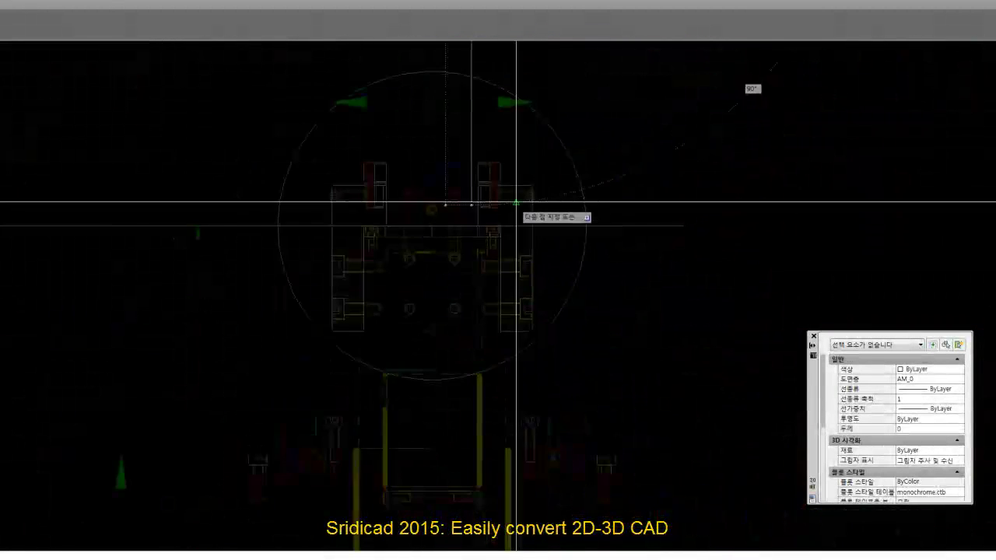
scroll(516, 205, up, 3)
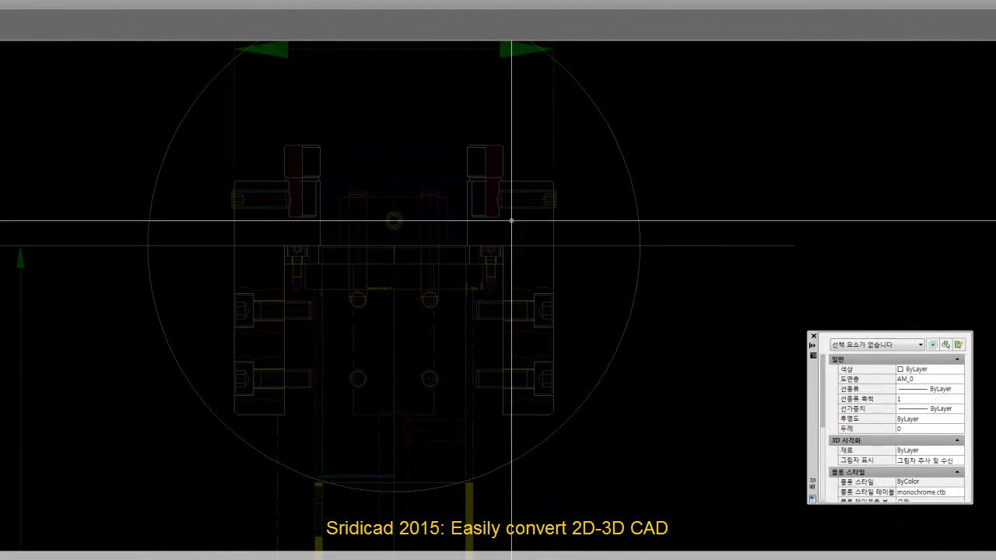
scroll(512, 220, up, 2)
scroll(510, 204, up, 2)
scroll(480, 160, up, 2)
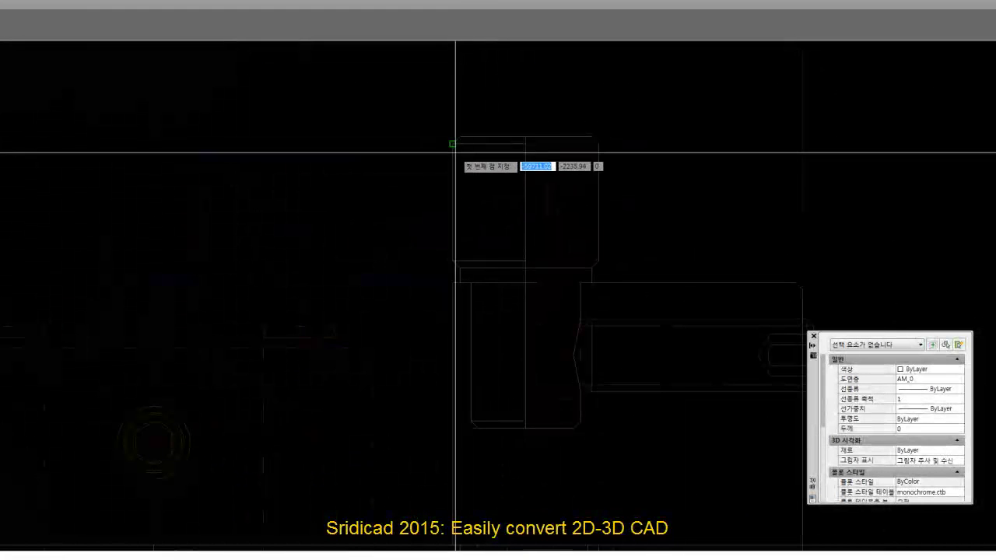
scroll(467, 400, down, 3)
scroll(506, 366, down, 2)
scroll(482, 296, up, 2)
scroll(475, 222, up, 2)
scroll(474, 165, up, 2)
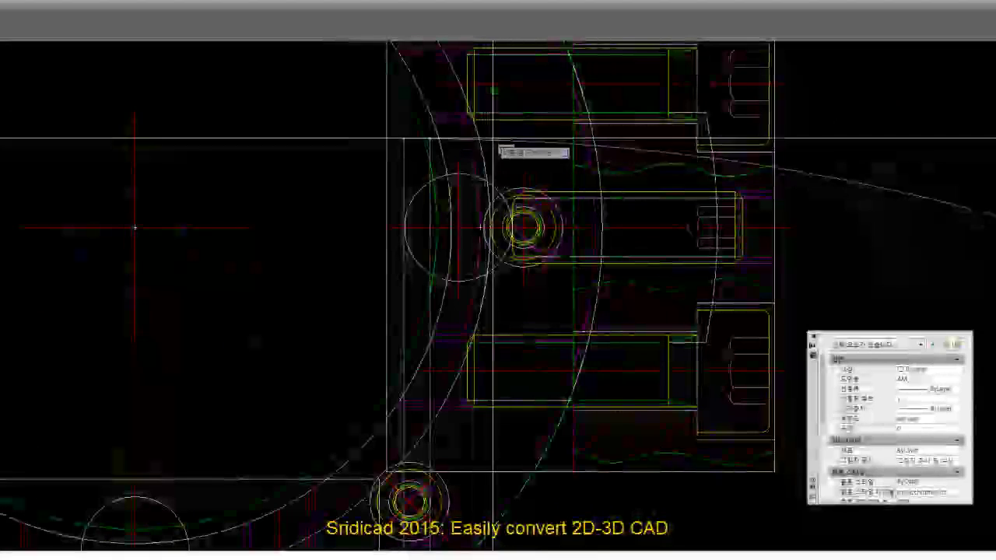
scroll(420, 156, up, 3)
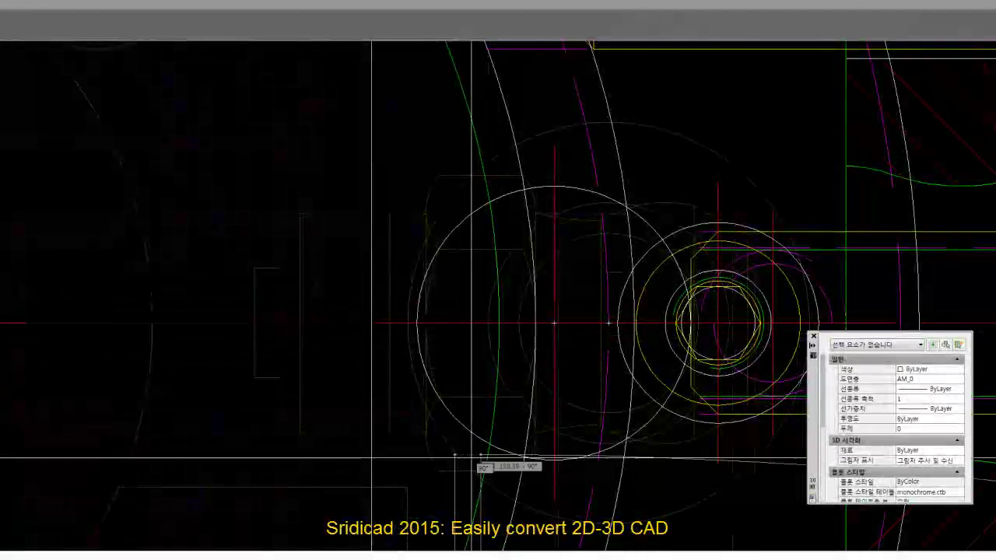
scroll(489, 256, down, 5)
scroll(511, 223, down, 5)
scroll(544, 234, down, 3)
scroll(547, 228, down, 5)
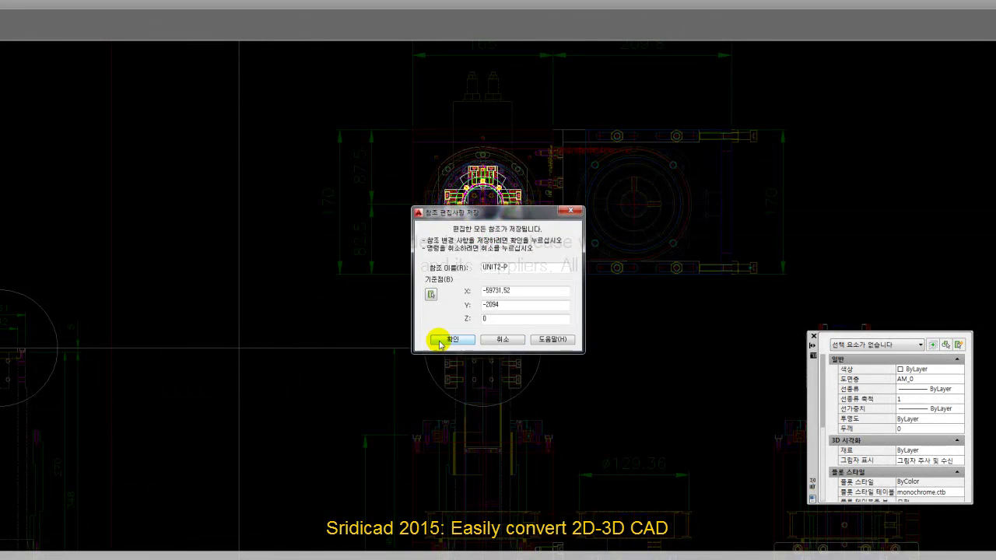
Save and close the UNIT2-P reference edit and show the full sheet layout.
click(440, 342)
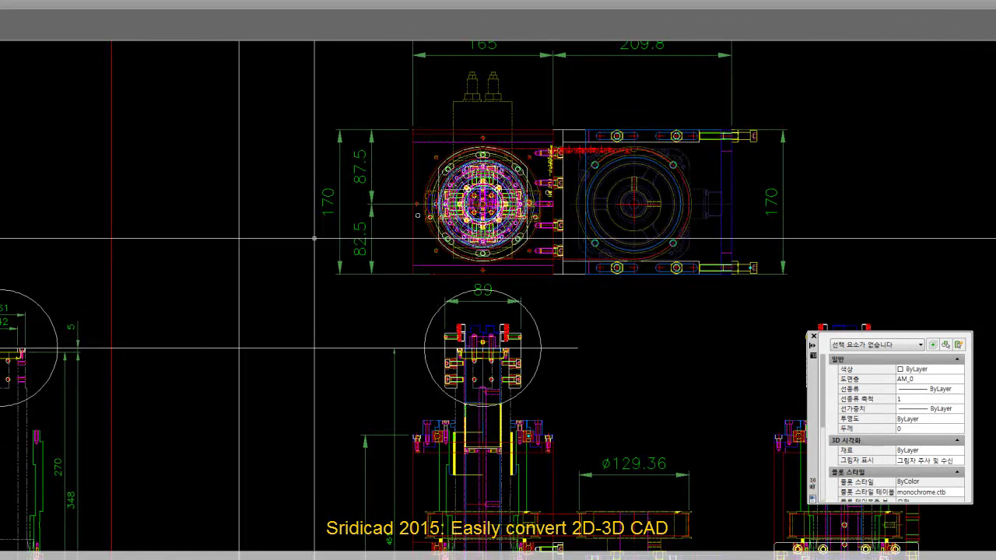
scroll(517, 370, up, 1)
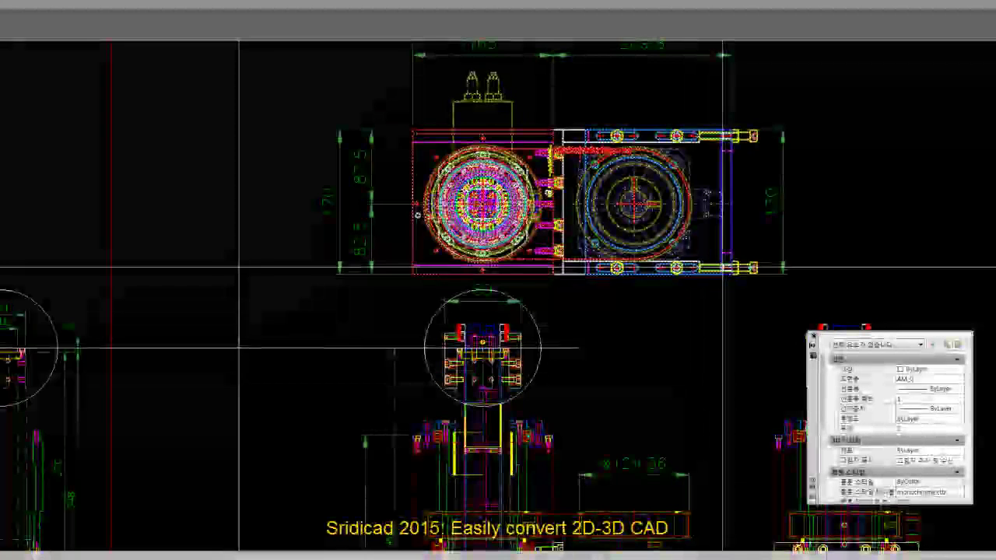
scroll(517, 369, up, 2)
scroll(76, 323, down, 1)
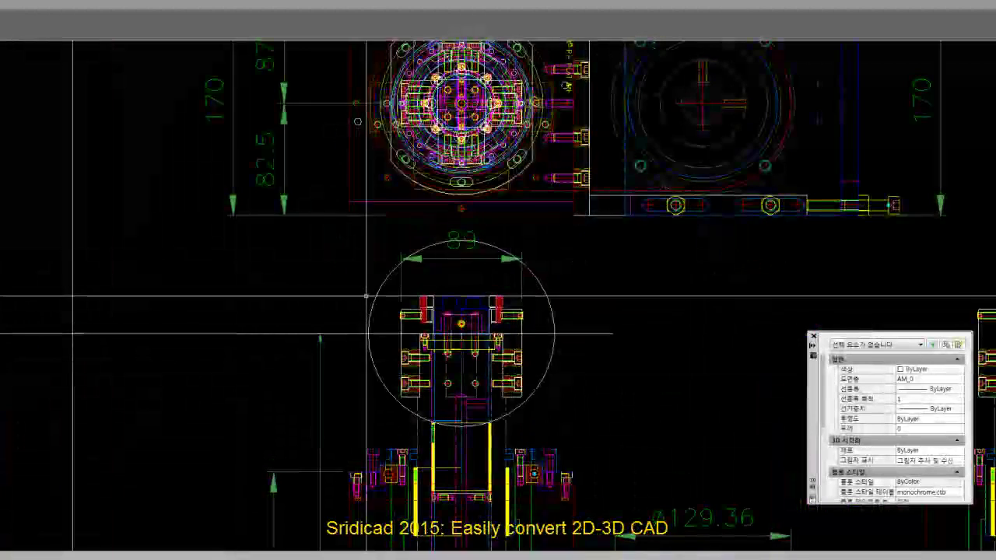
scroll(516, 300, down, 3)
scroll(62, 381, up, 1)
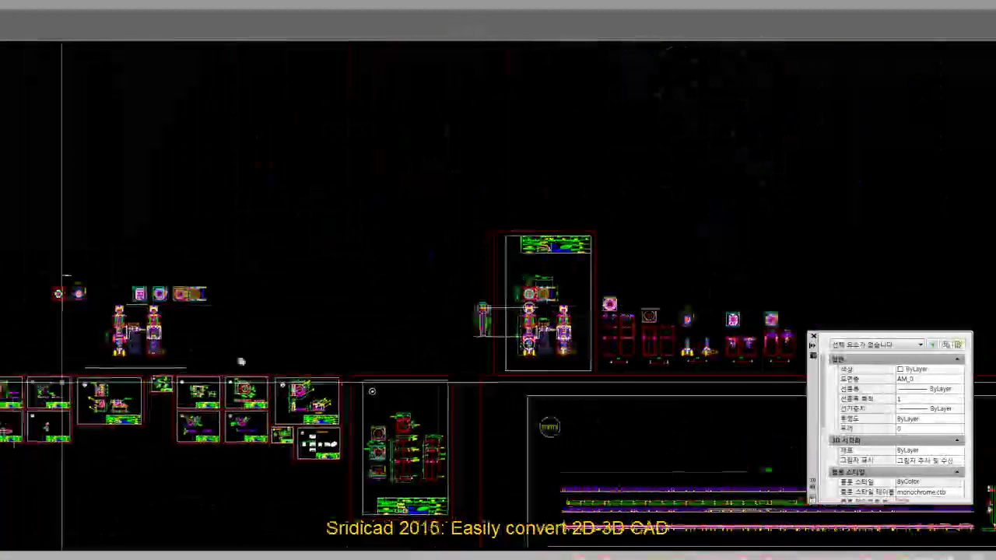
Bring the right robot assembly's top clamp and its bolts into close view.
scroll(525, 326, up, 5)
middle_drag(615, 168, 481, 276)
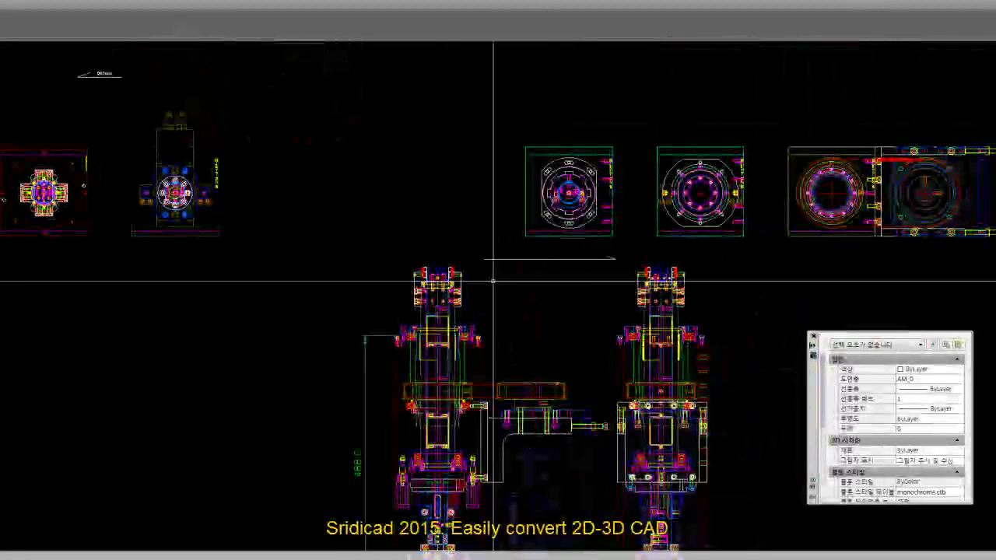
scroll(633, 288, up, 3)
scroll(700, 289, up, 2)
scroll(731, 296, up, 1)
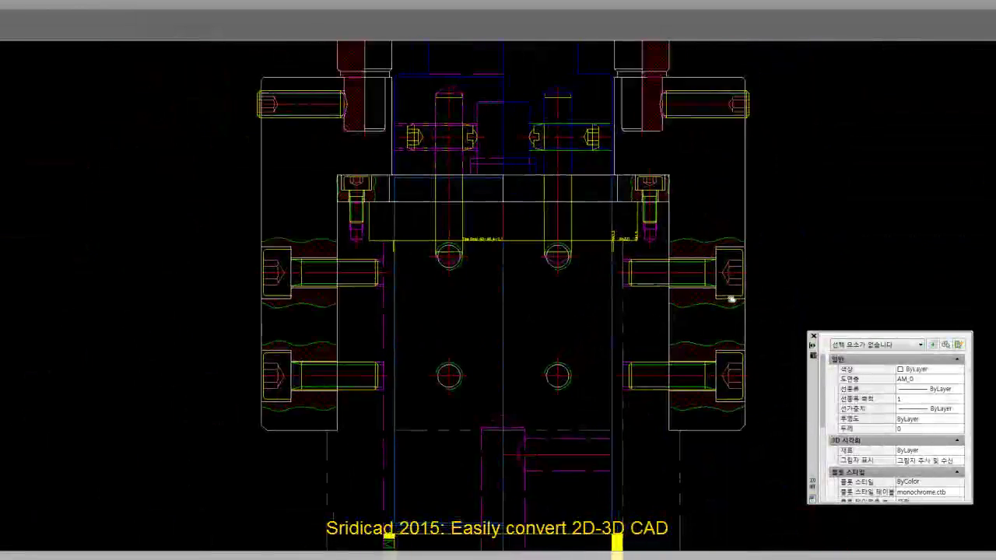
middle_drag(737, 297, 633, 345)
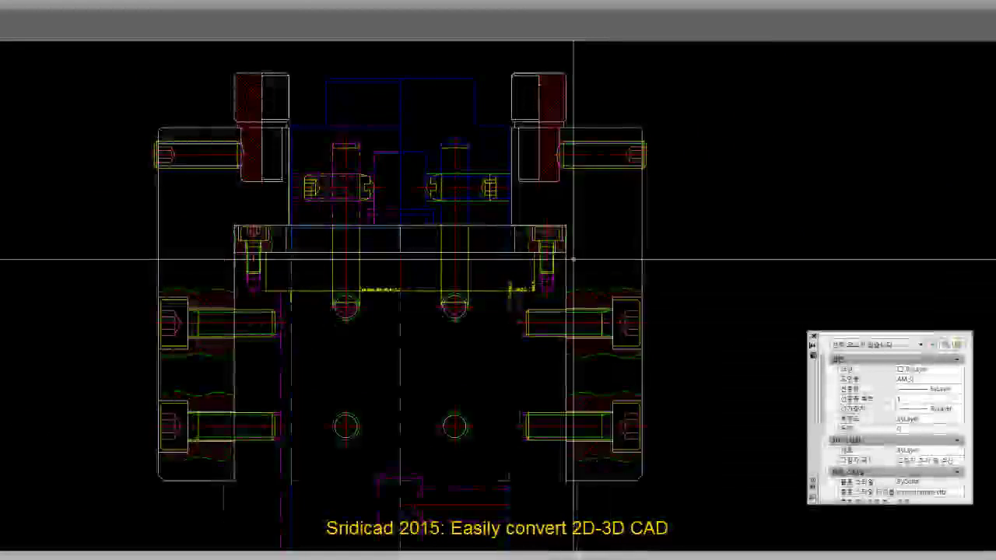
middle_drag(574, 259, 537, 333)
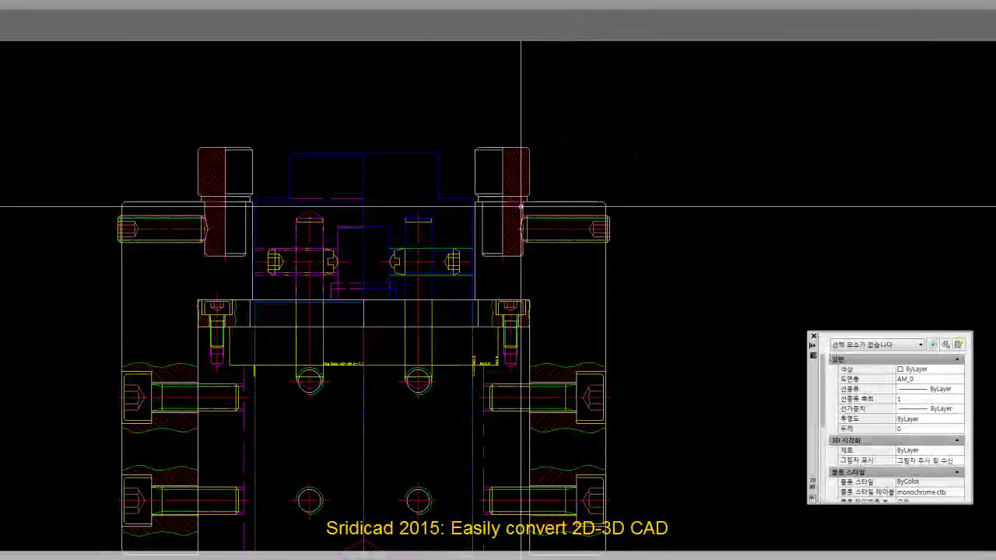
scroll(554, 206, down, 2)
scroll(520, 299, down, 3)
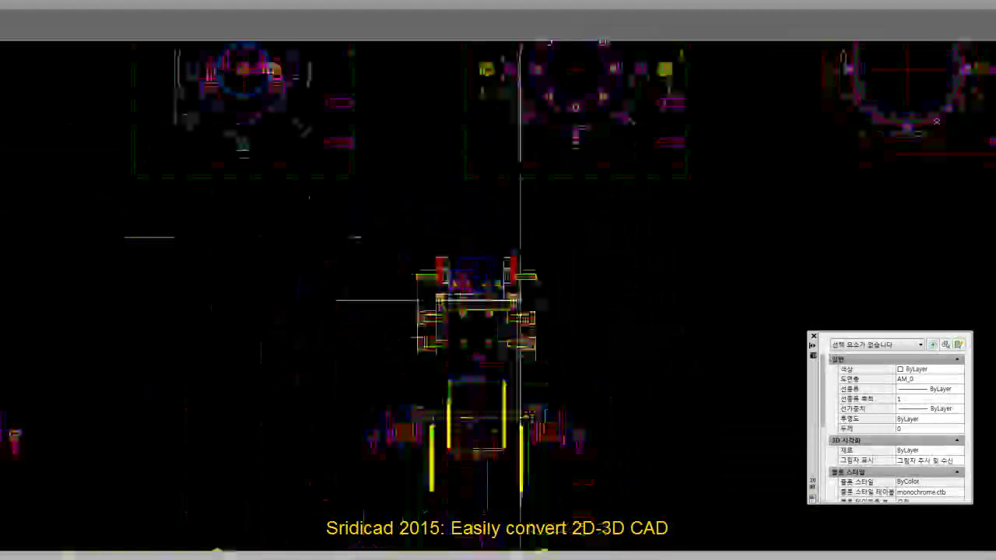
scroll(520, 300, up, 1)
scroll(516, 285, up, 3)
Select the clamp block and start copying it with a base point.
click(489, 248)
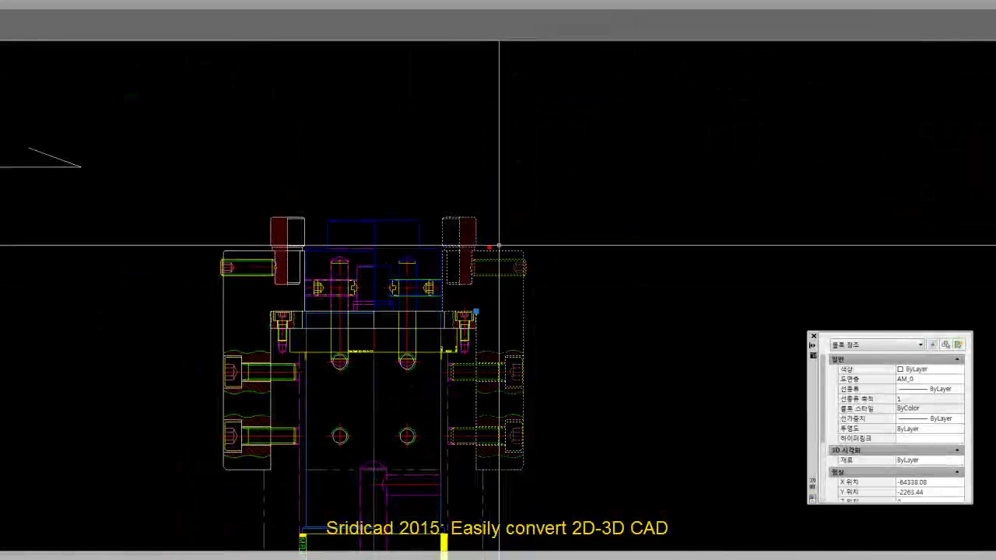
key(m)
key(Return)
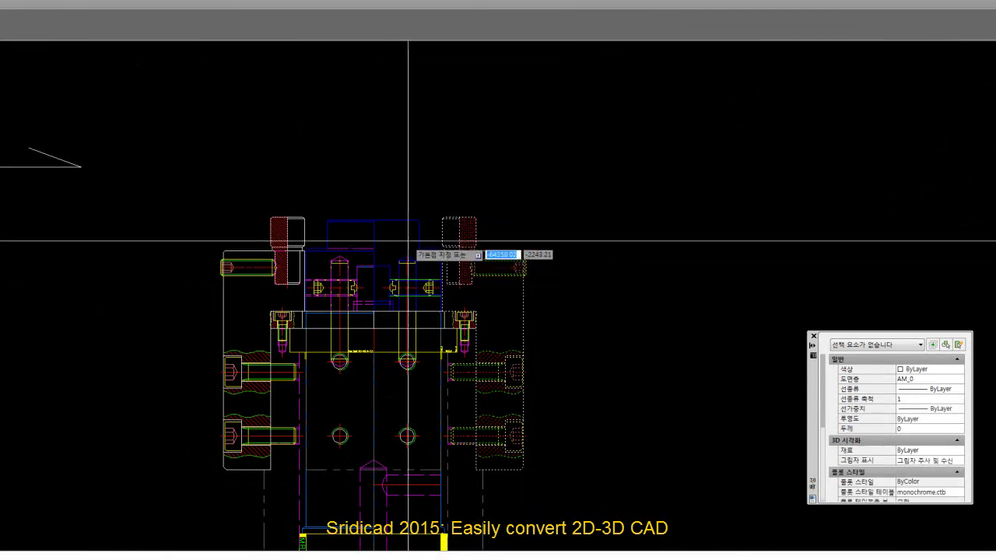
scroll(390, 234, up, 3)
scroll(354, 200, down, 2)
scroll(391, 240, up, 3)
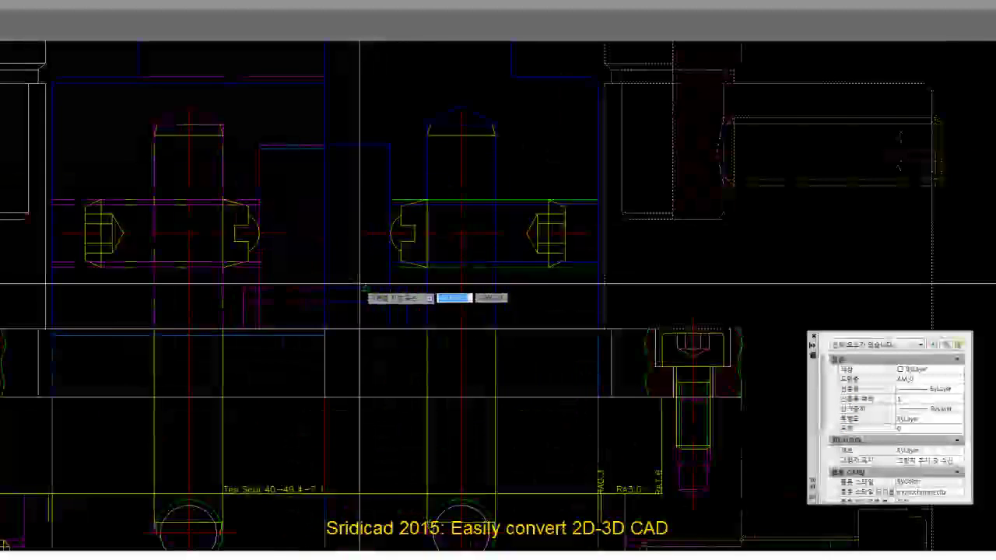
scroll(78, 224, down, 5)
Zoom and pan across the AutoCAD detail sheets to bring the unit6 sheet into view.
scroll(85, 256, down, 3)
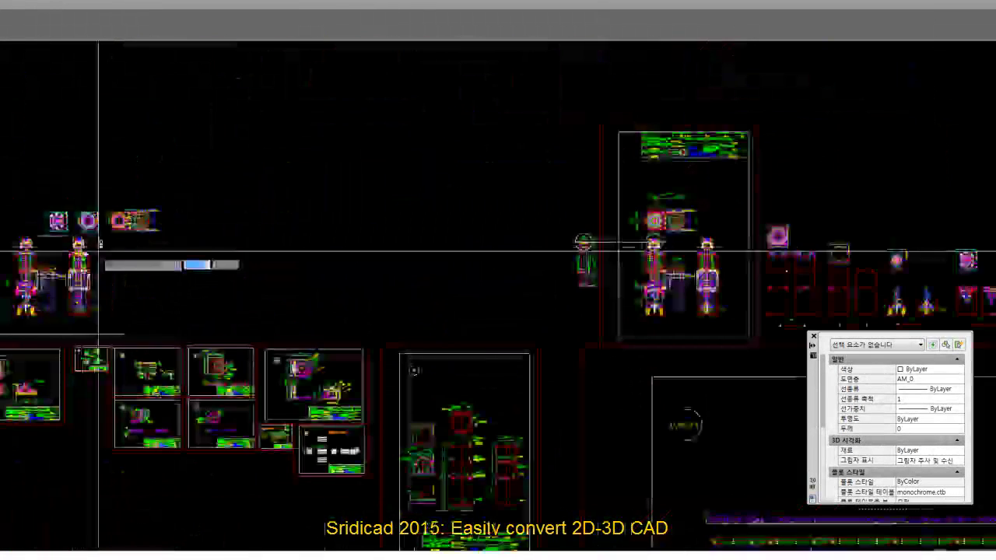
scroll(496, 243, up, 1)
scroll(496, 243, up, 2)
scroll(467, 234, down, 4)
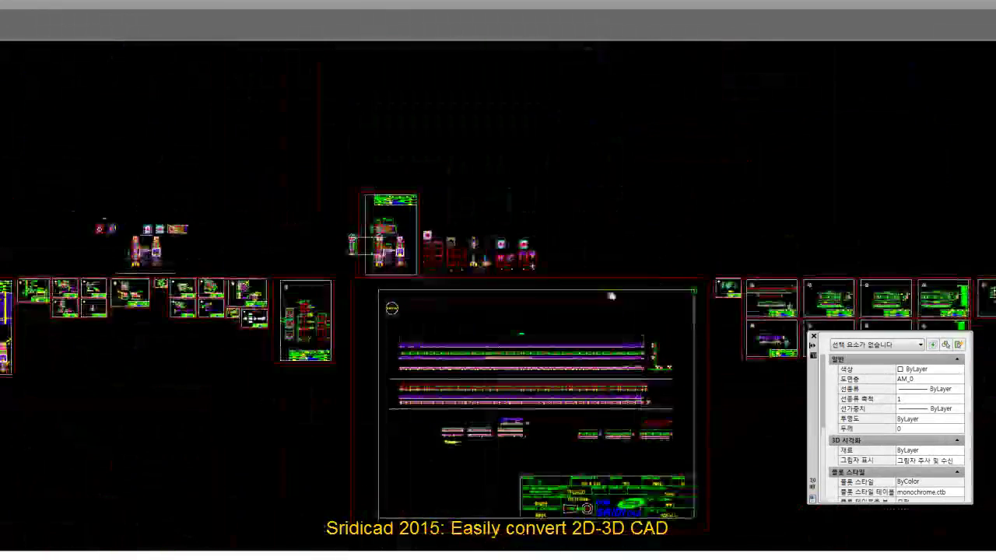
scroll(107, 265, down, 1)
scroll(607, 192, up, 2)
scroll(516, 78, up, 1)
scroll(545, 155, down, 2)
scroll(827, 193, down, 1)
scroll(629, 304, down, 2)
scroll(729, 272, up, 2)
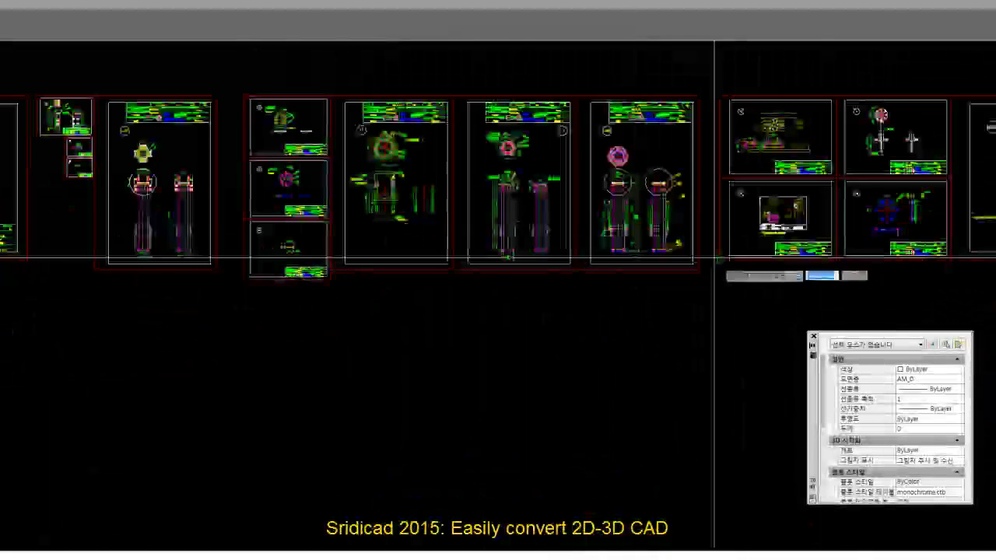
scroll(690, 178, up, 2)
scroll(623, 204, up, 1)
scroll(585, 204, up, 1)
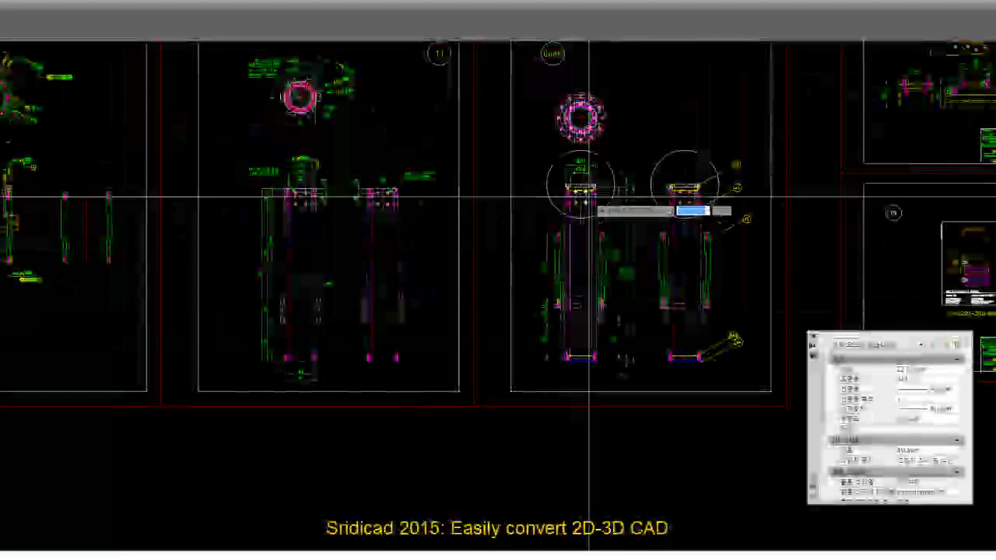
scroll(848, 295, up, 2)
scroll(378, 260, down, 2)
scroll(345, 280, up, 3)
scroll(354, 269, up, 2)
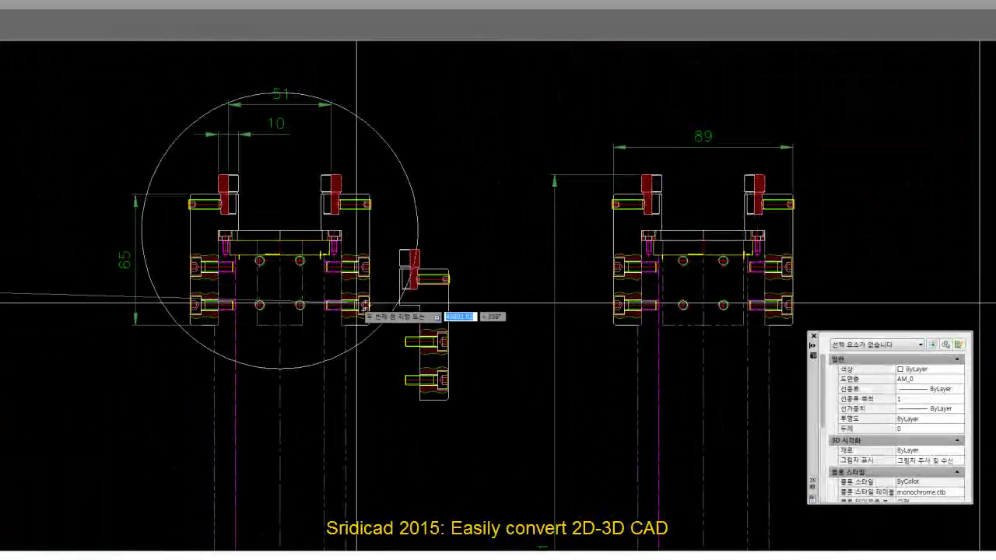
scroll(371, 327, up, 3)
scroll(358, 237, up, 2)
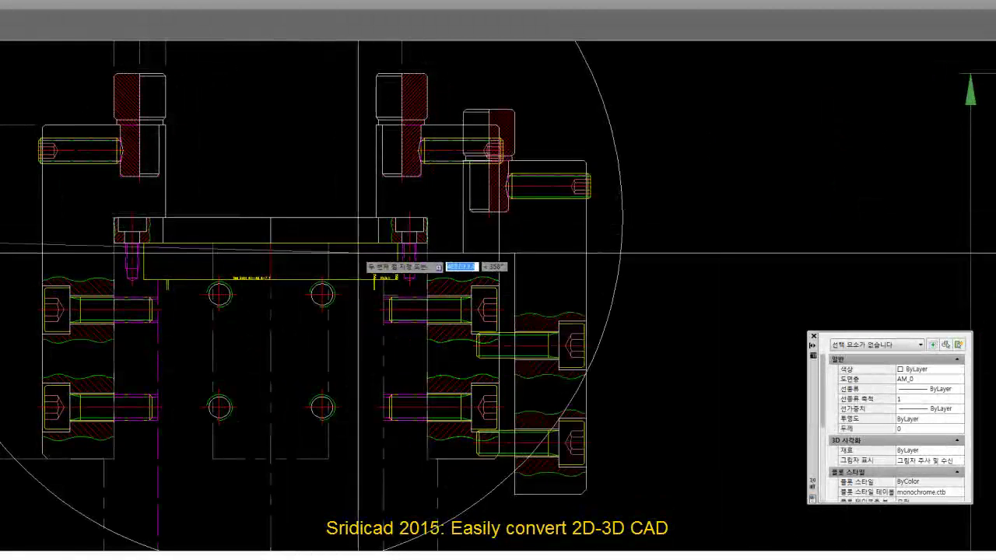
scroll(269, 218, down, 2)
scroll(358, 294, down, 3)
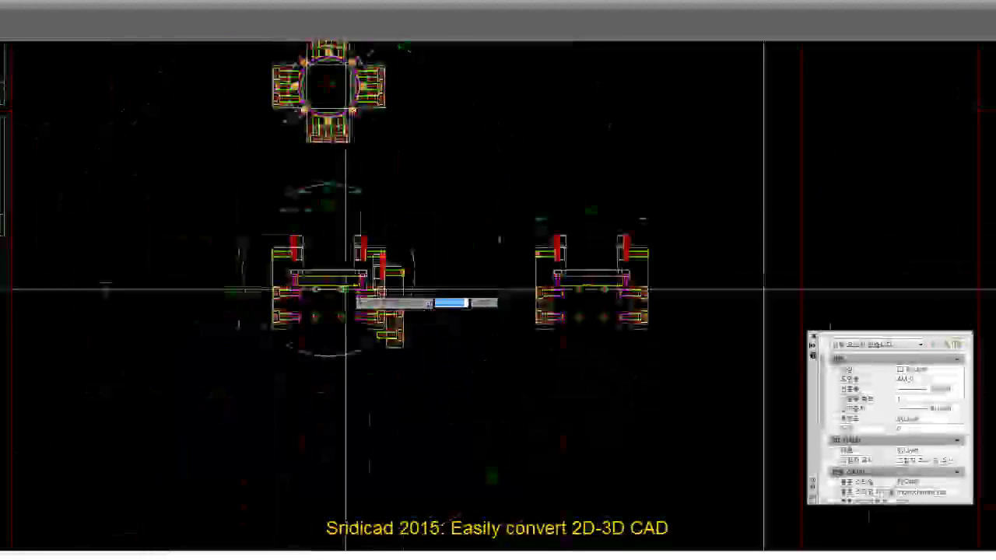
scroll(407, 311, up, 5)
scroll(408, 311, down, 3)
scroll(408, 310, down, 2)
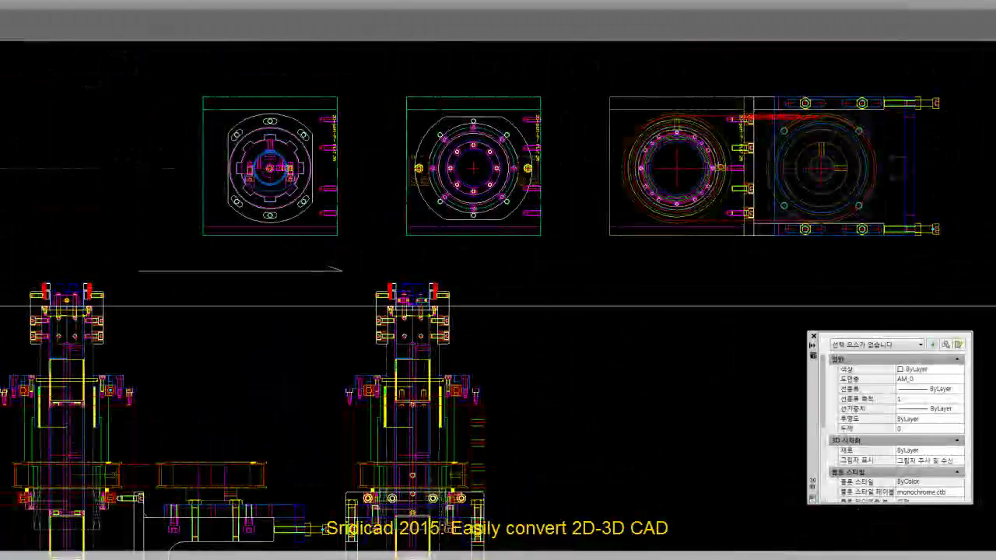
scroll(910, 306, down, 2)
scroll(100, 195, down, 2)
scroll(101, 196, up, 3)
scroll(905, 254, up, 1)
scroll(313, 241, down, 2)
scroll(667, 240, up, 5)
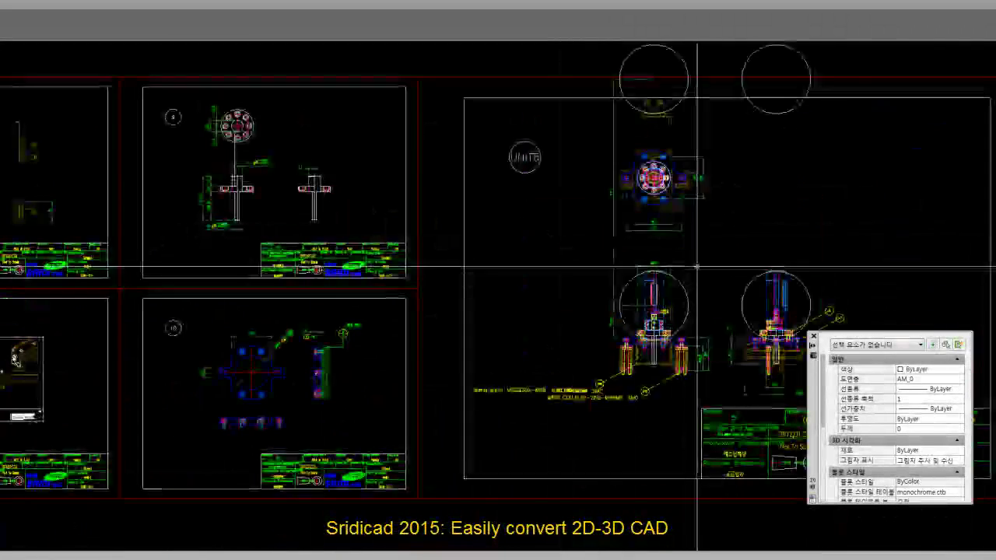
scroll(82, 288, down, 3)
scroll(154, 230, up, 3)
scroll(155, 229, down, 1)
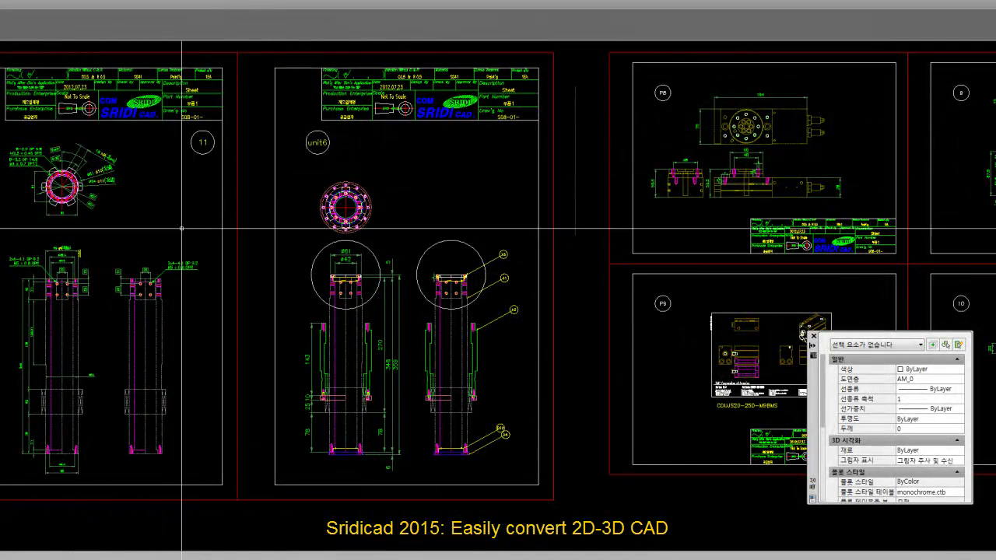
middle_drag(190, 223, 475, 221)
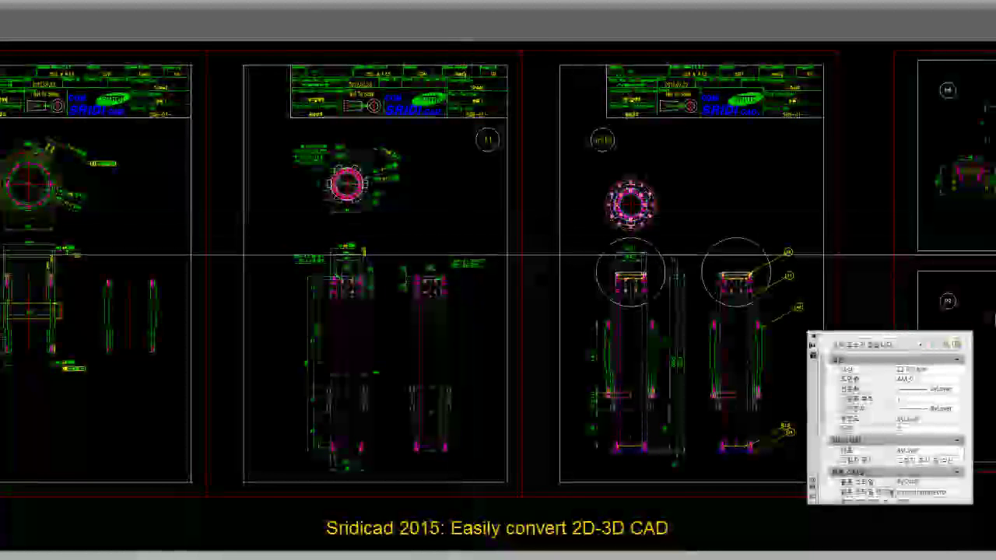
Zoom in close on the unit6 sheet's title block.
scroll(444, 233, up, 3)
scroll(462, 238, up, 3)
scroll(380, 295, up, 2)
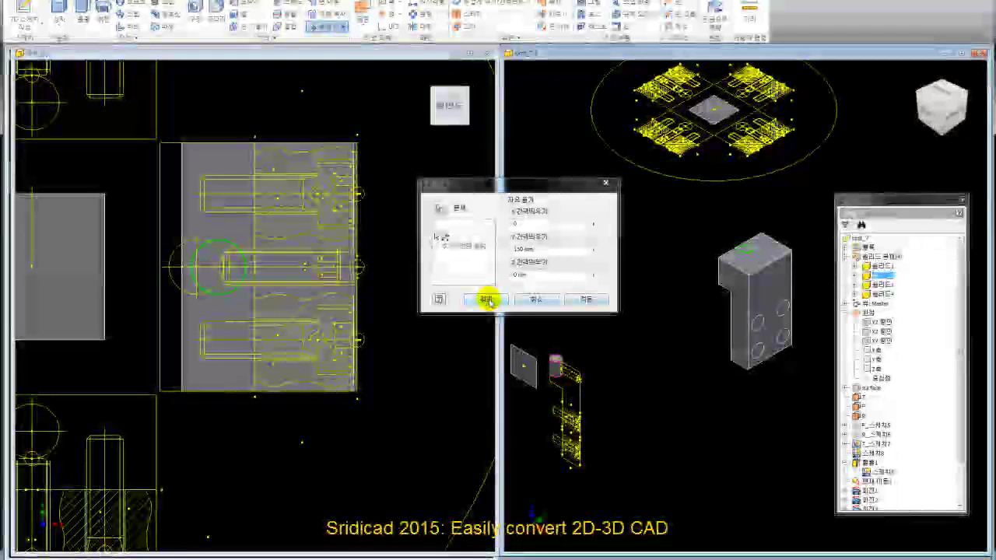
Apply the 150 mm Y body move and clear the selection.
click(488, 299)
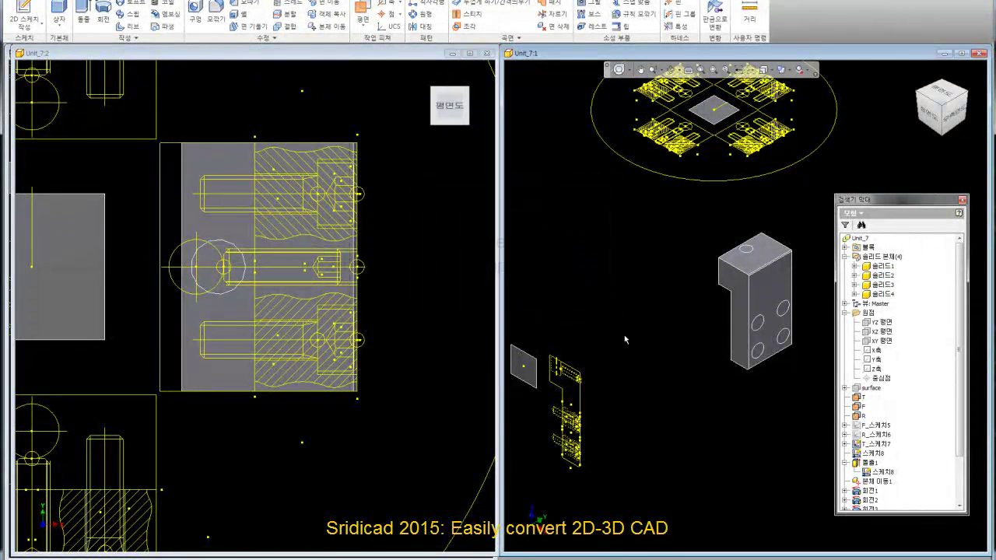
click(623, 336)
Show the Unit_7:2 left viewport from the Front and zoom in on the bolt hole's cross-section.
scroll(578, 415, up, 3)
scroll(582, 399, down, 4)
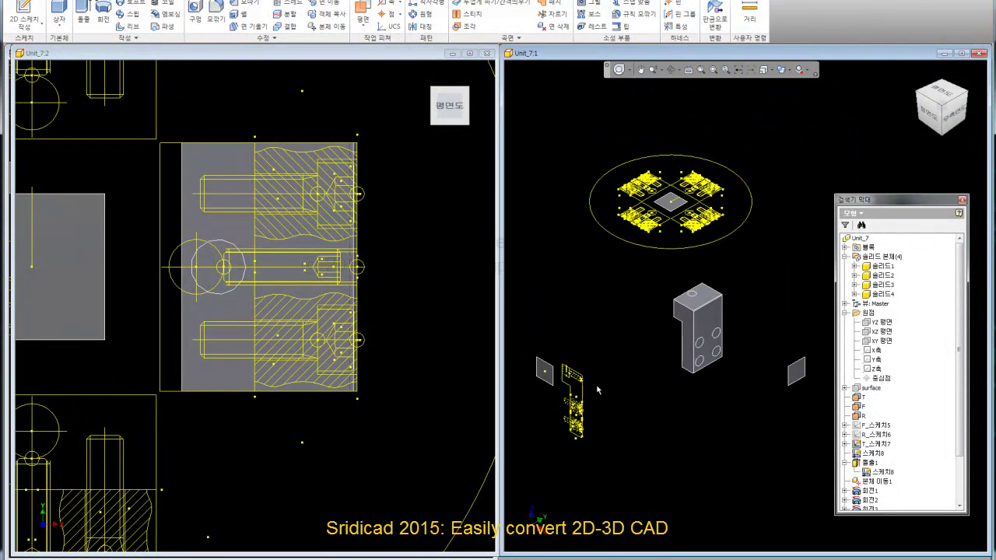
click(385, 261)
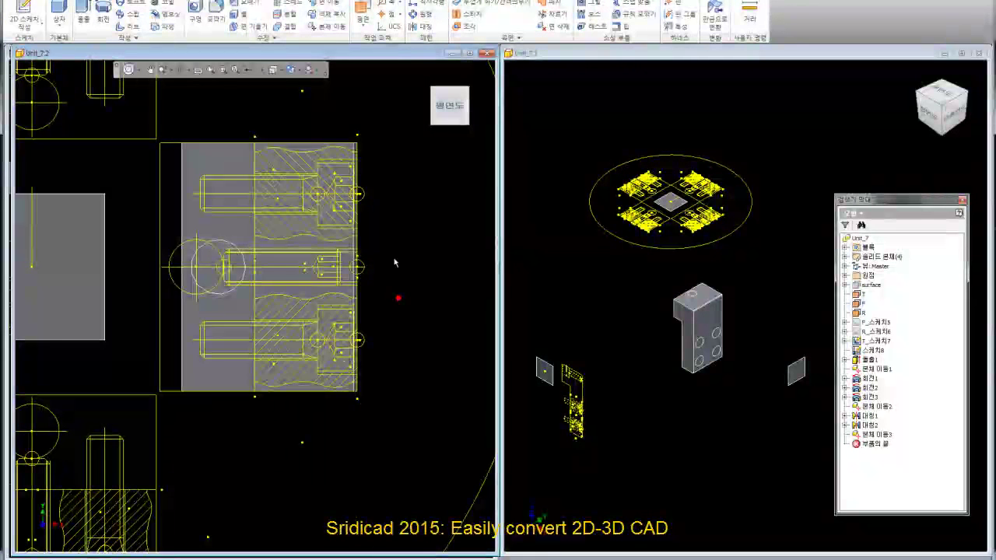
key(Home)
click(452, 134)
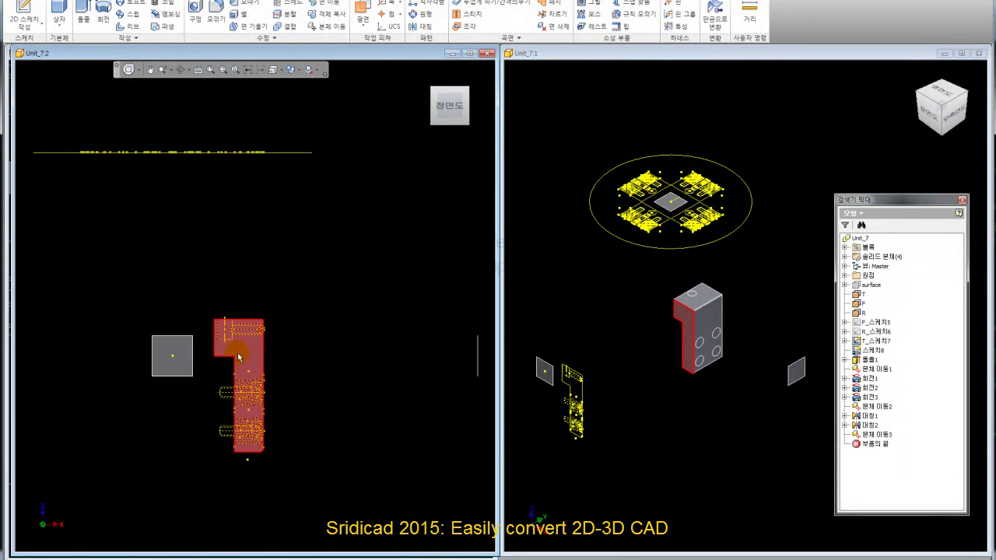
scroll(226, 352, down, 3)
scroll(334, 181, down, 3)
scroll(316, 263, down, 2)
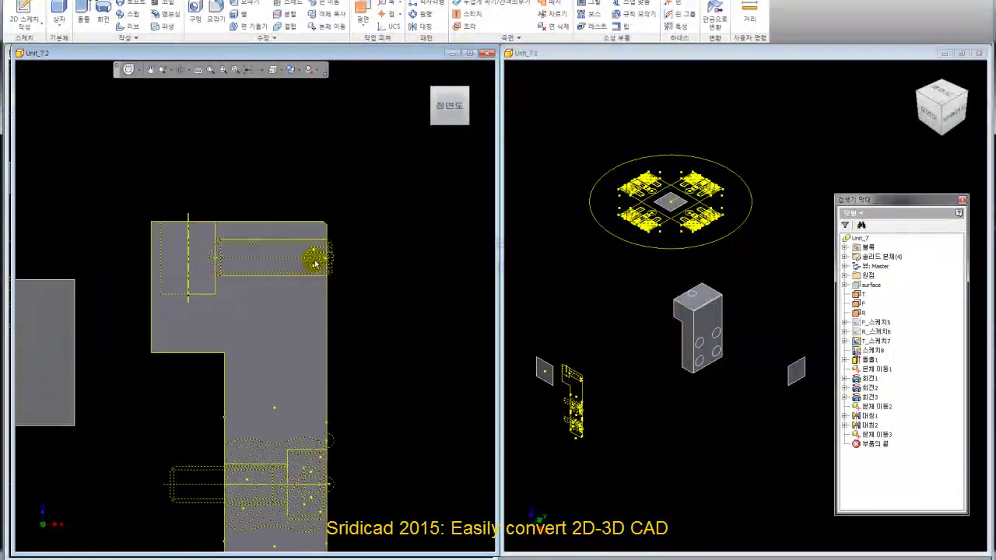
scroll(336, 276, down, 2)
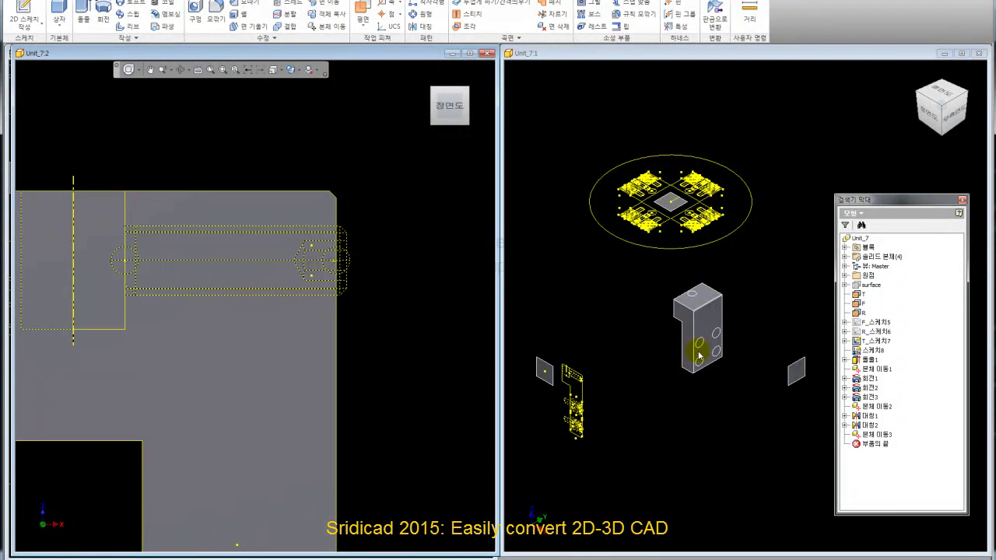
Make the right 3D viewport active and adjust its zoom.
click(741, 429)
scroll(677, 383, up, 2)
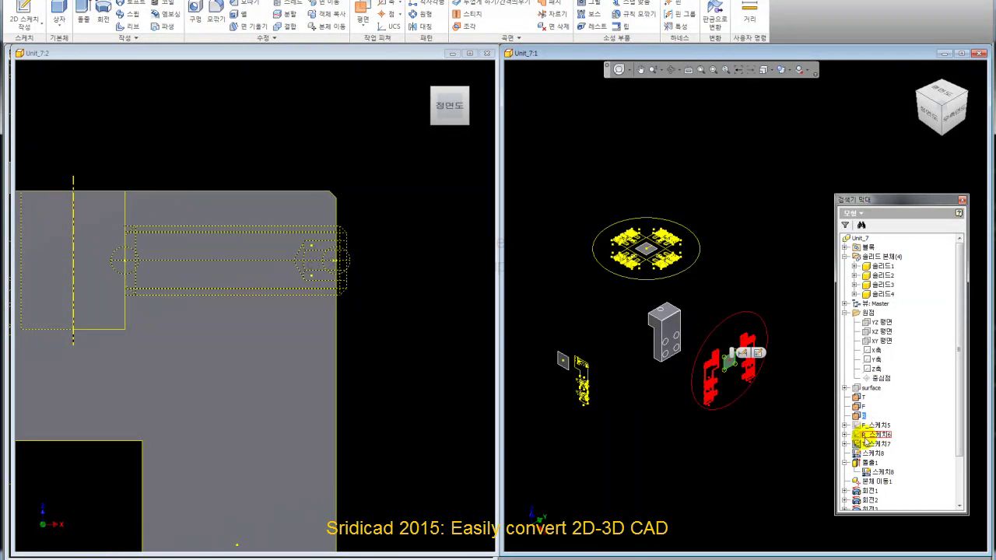
scroll(708, 407, down, 5)
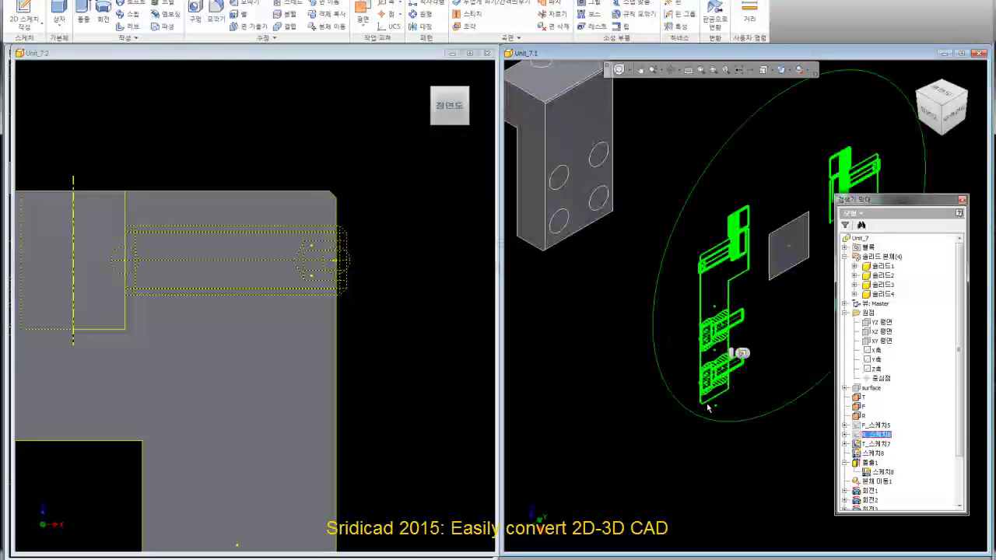
scroll(708, 407, up, 5)
scroll(650, 379, down, 2)
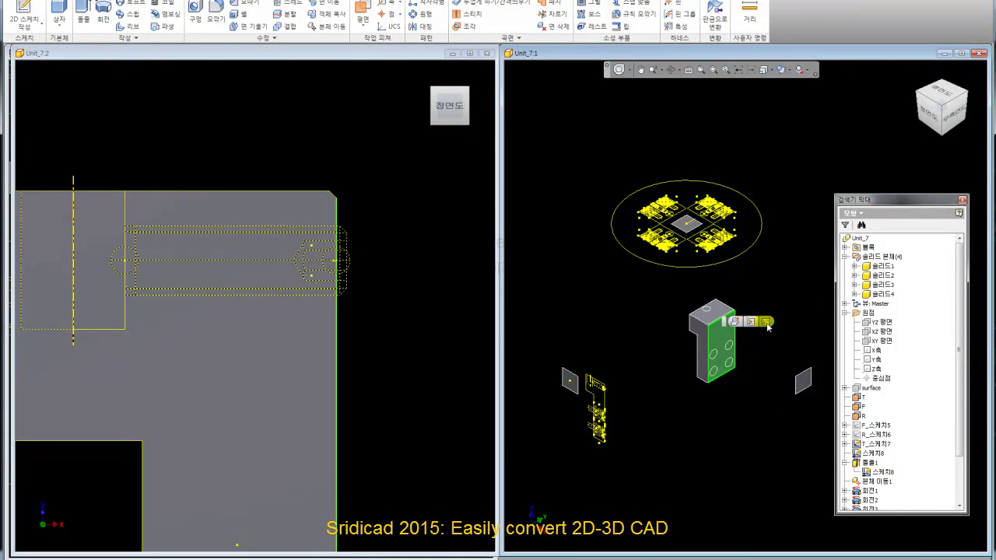
Start a new 2D sketch on the block's face.
click(768, 322)
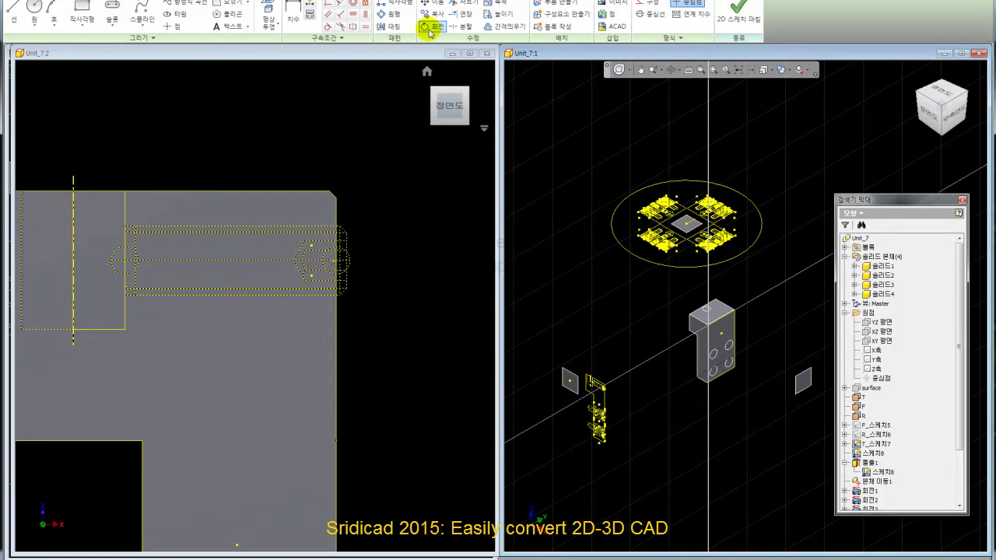
scroll(585, 376, up, 2)
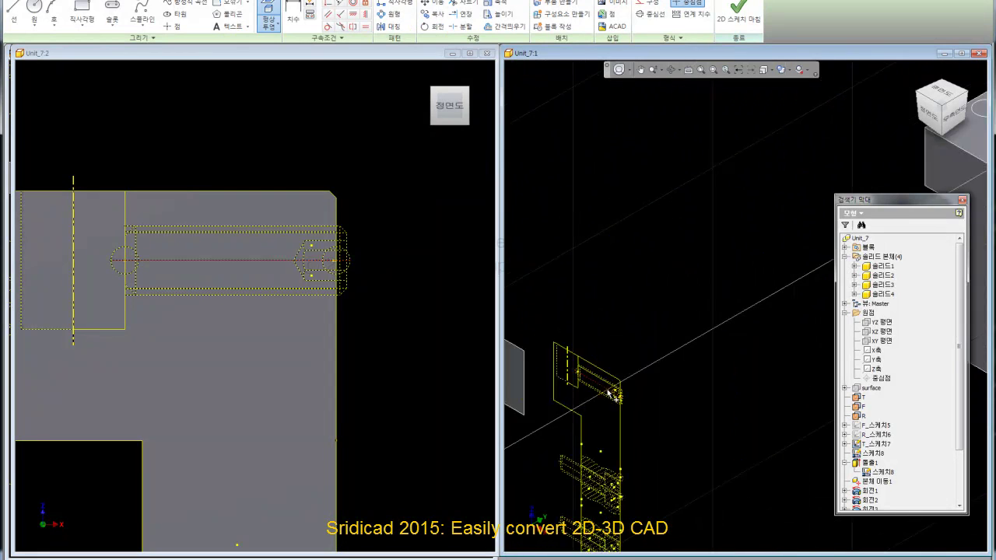
scroll(588, 379, up, 2)
scroll(589, 382, up, 1)
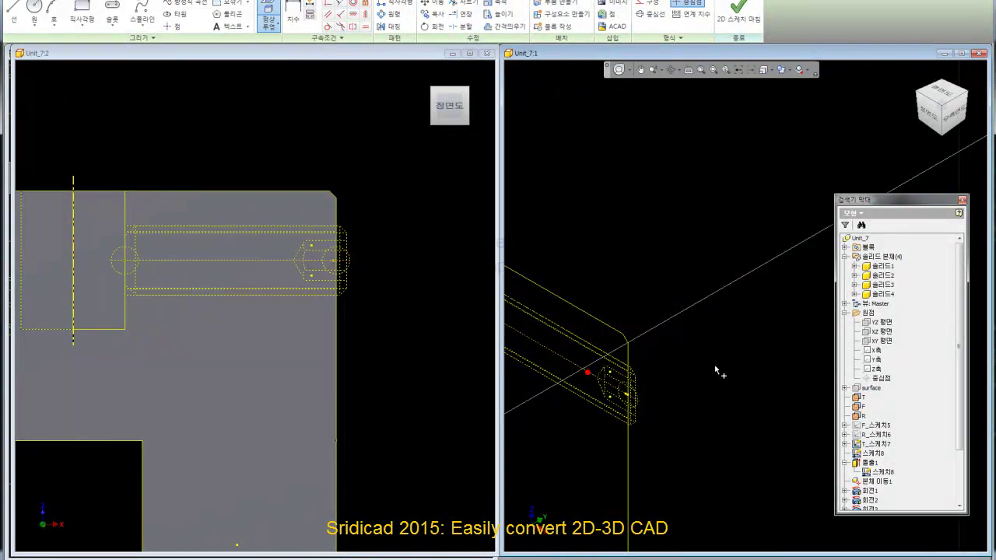
scroll(595, 352, down, 3)
scroll(609, 309, down, 2)
right_click(603, 265)
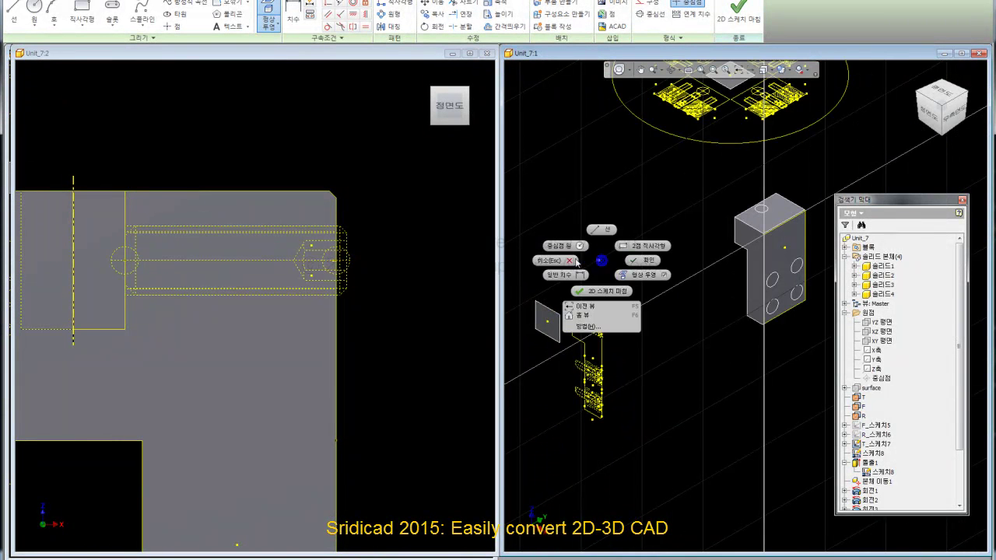
click(550, 261)
Draw a line through the four-hole block and finish the Line command.
click(14, 12)
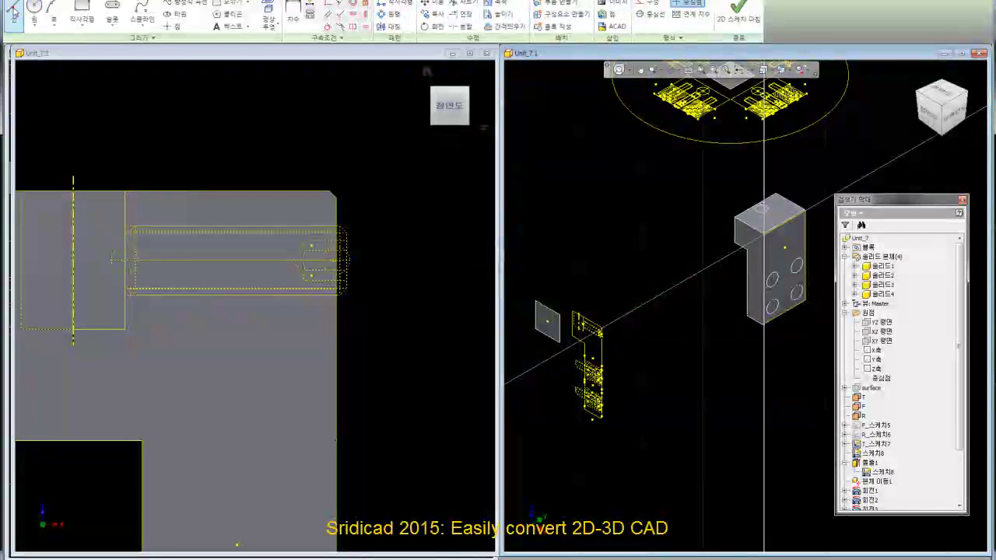
scroll(625, 330, up, 2)
scroll(625, 329, up, 2)
scroll(625, 329, up, 2)
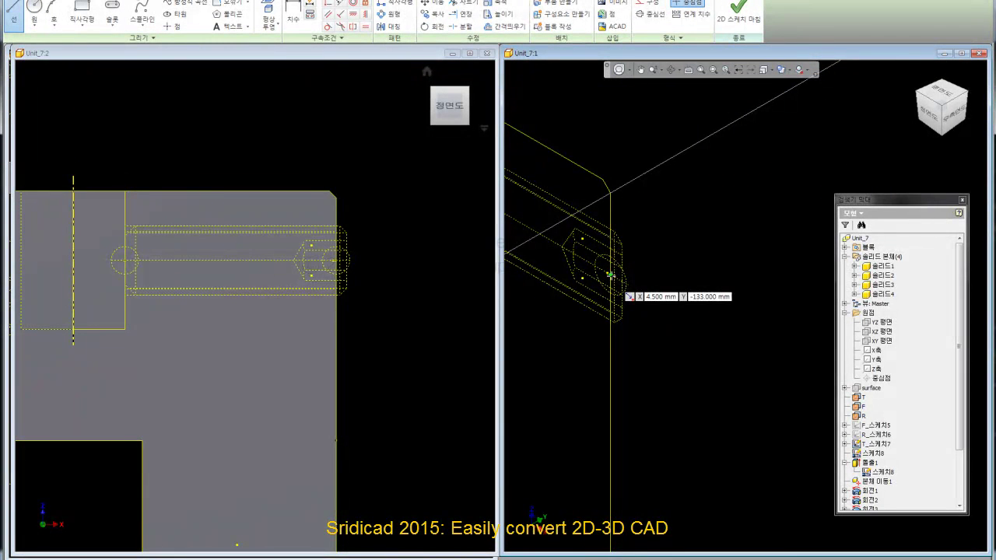
scroll(568, 321, down, 2)
scroll(564, 325, down, 2)
scroll(566, 337, down, 2)
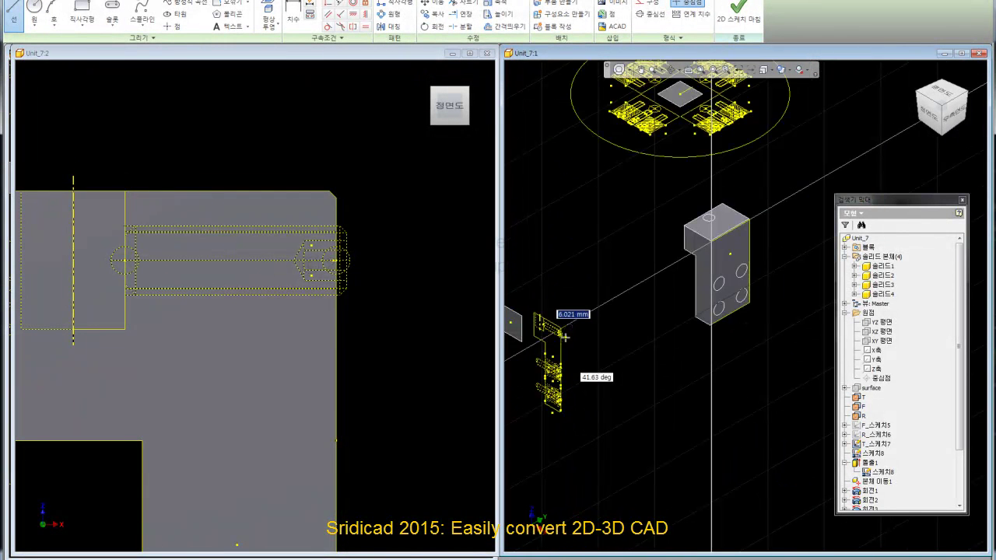
click(771, 212)
right_click(775, 257)
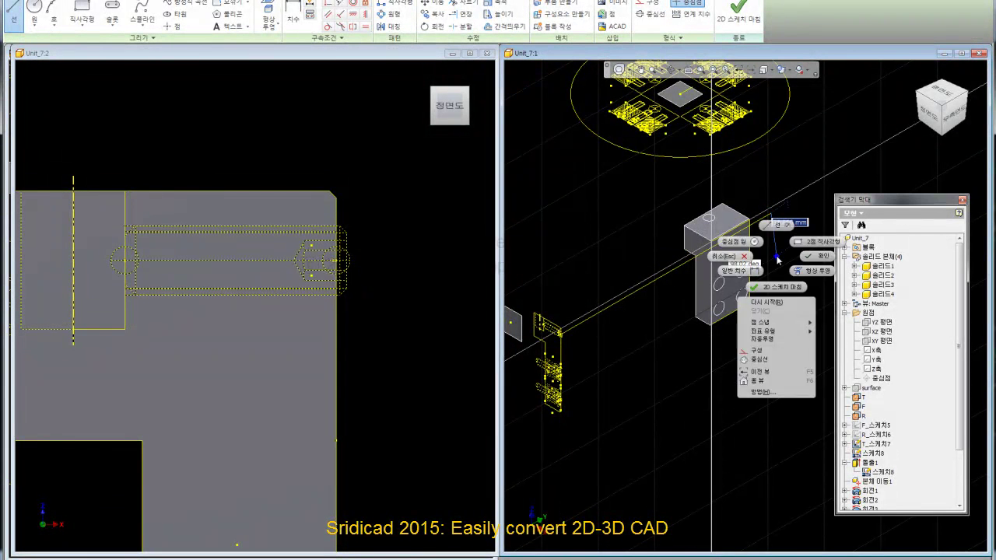
click(725, 258)
Draw a vertical line in sketch 스케치9 from the block up to the top layout sketch.
scroll(732, 217, up, 3)
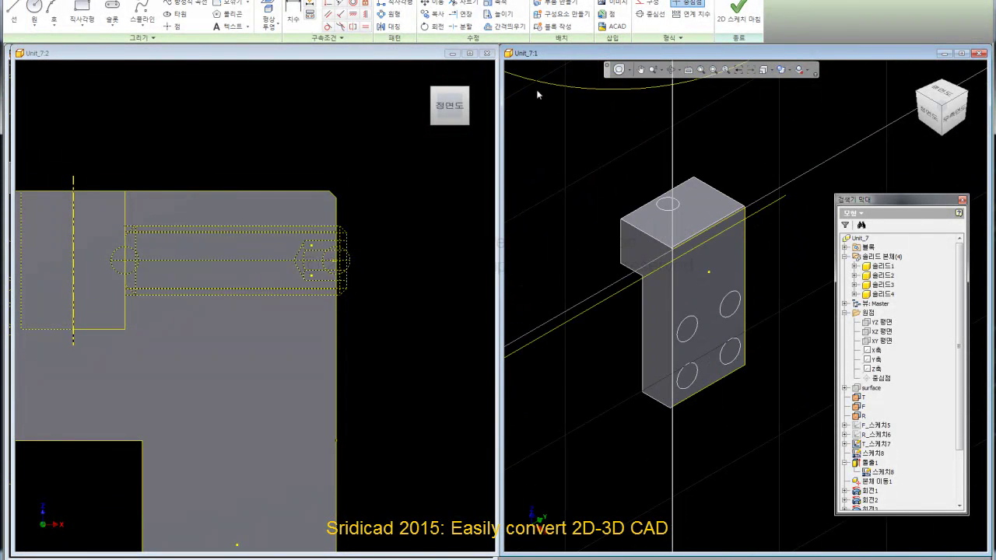
middle_drag(760, 244, 751, 417)
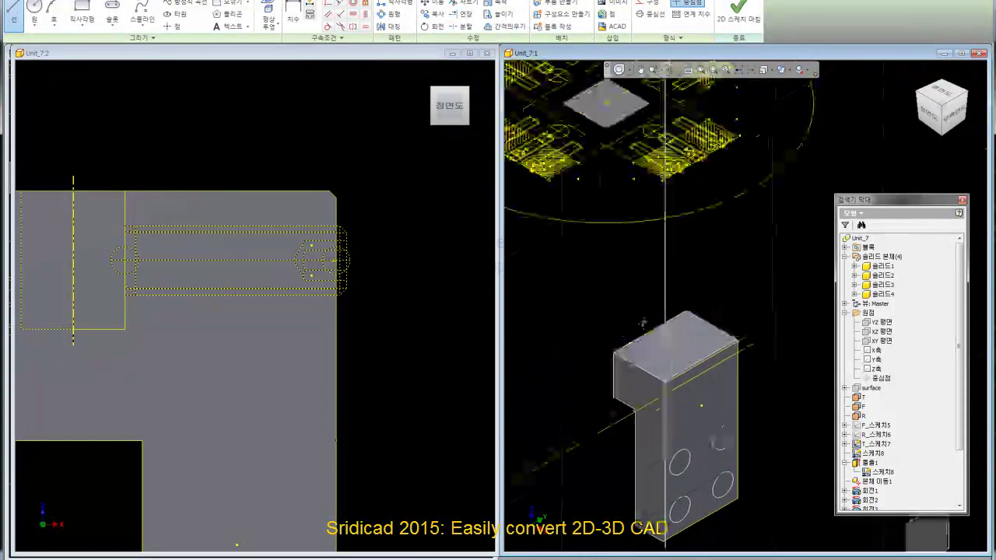
click(269, 15)
scroll(705, 196, up, 2)
scroll(700, 192, up, 1)
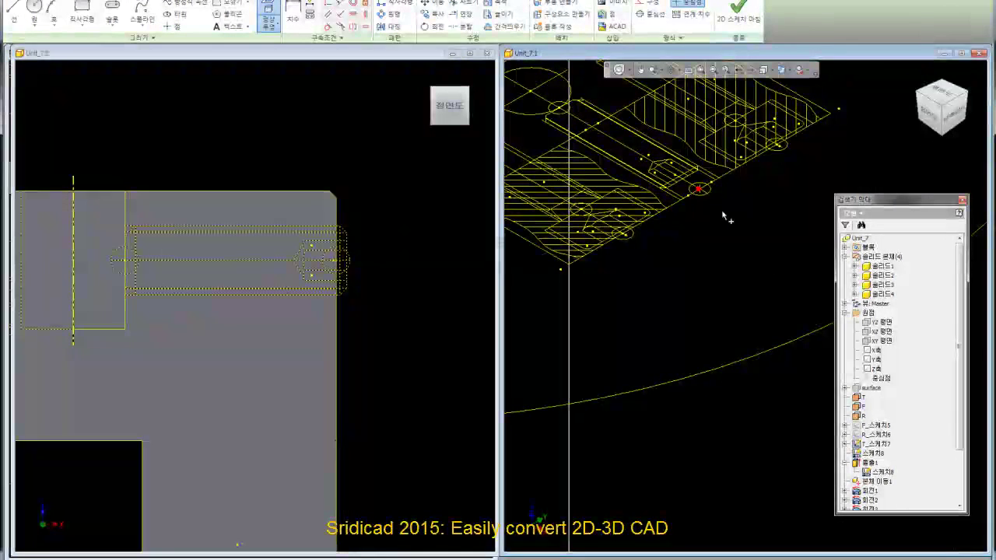
scroll(704, 196, down, 3)
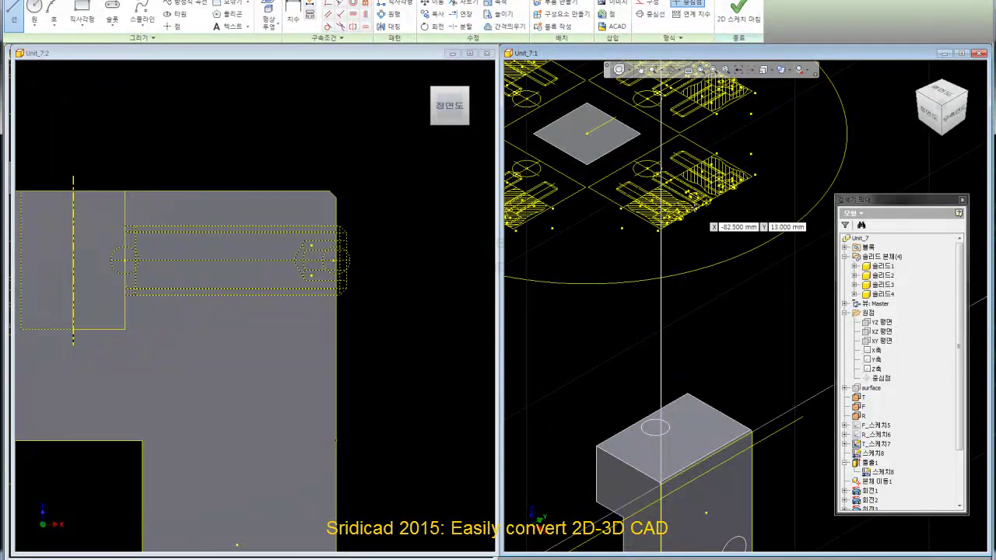
scroll(700, 220, up, 2)
scroll(685, 211, up, 1)
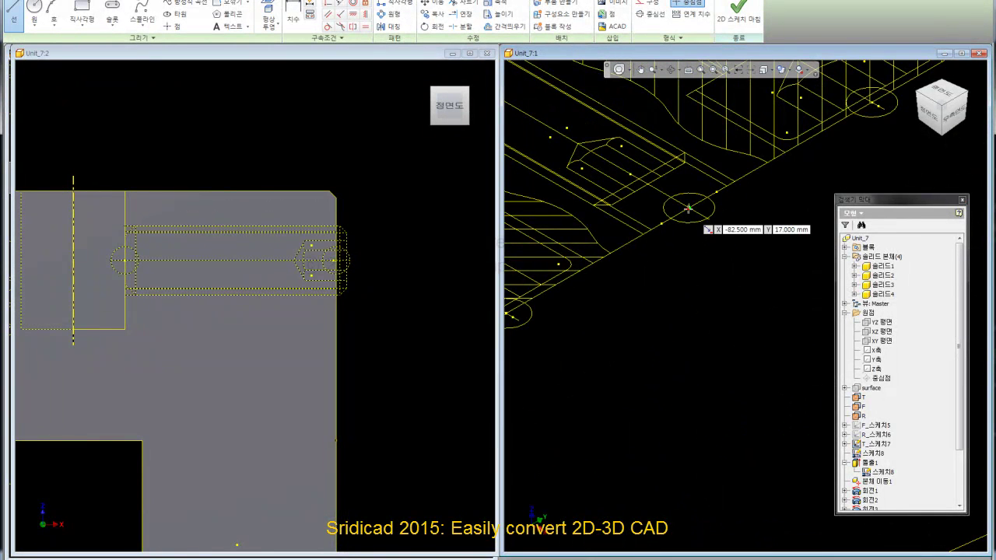
scroll(689, 208, down, 2)
scroll(682, 215, down, 2)
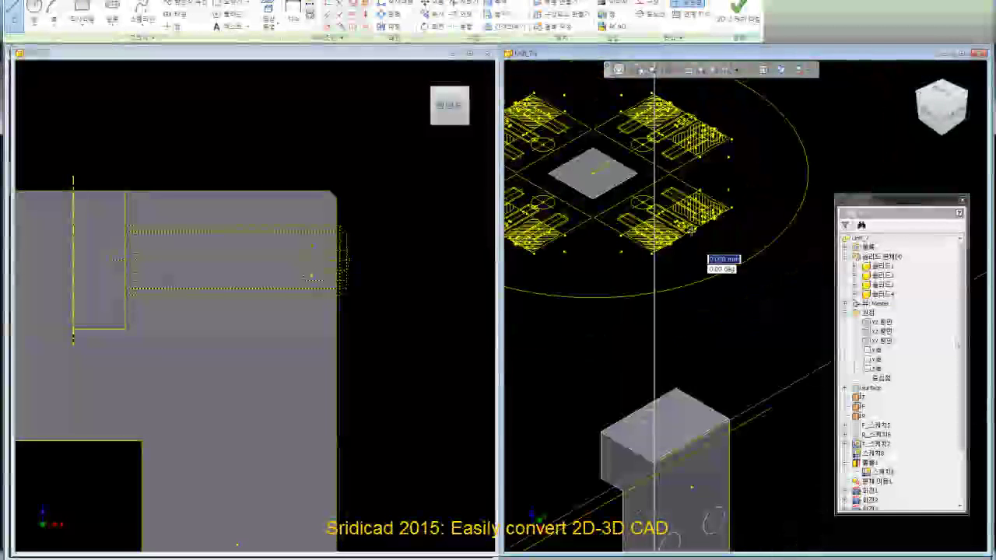
click(692, 513)
right_click(719, 373)
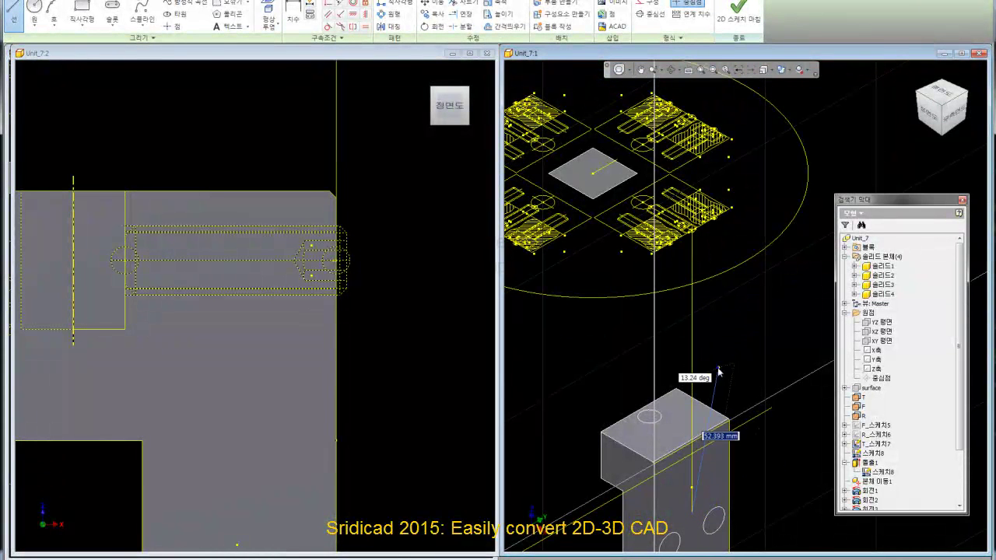
click(685, 387)
Select the sketch Point tool and make the left viewport active.
click(171, 25)
scroll(691, 459, up, 3)
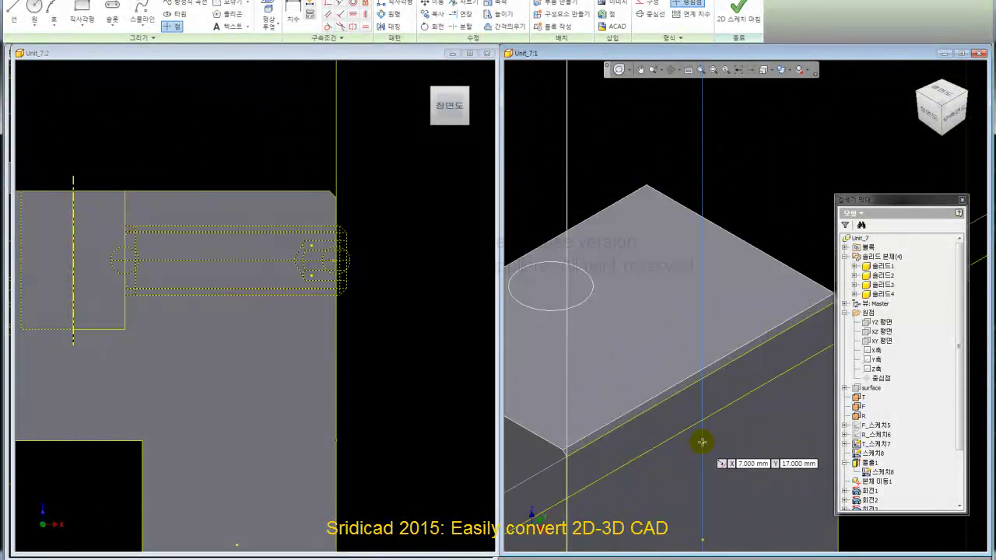
scroll(709, 354, down, 2)
scroll(709, 354, down, 3)
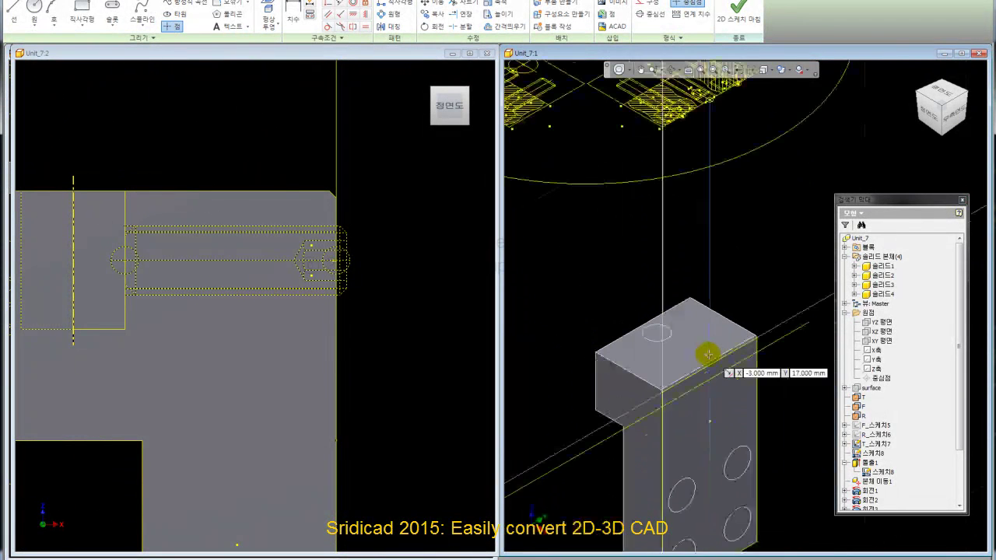
right_click(723, 223)
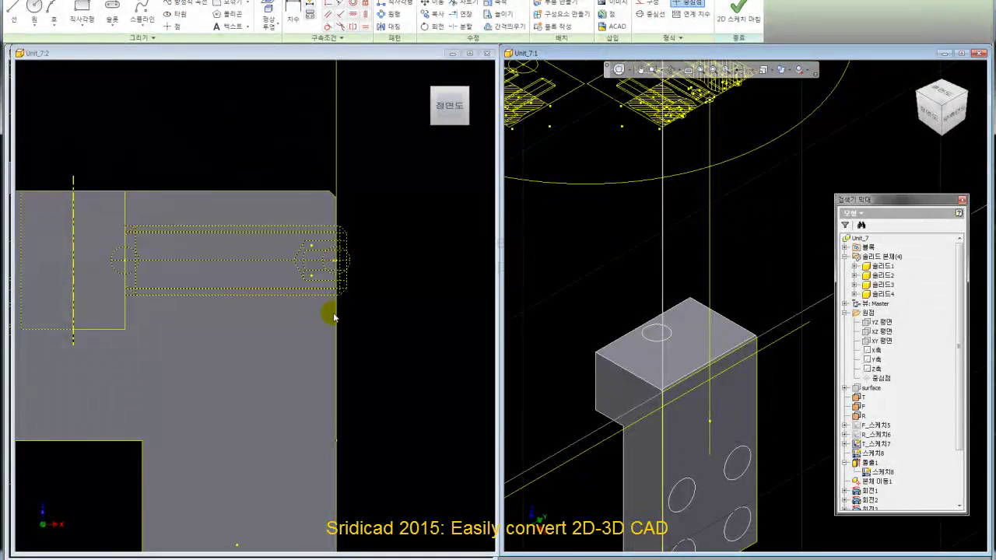
click(395, 333)
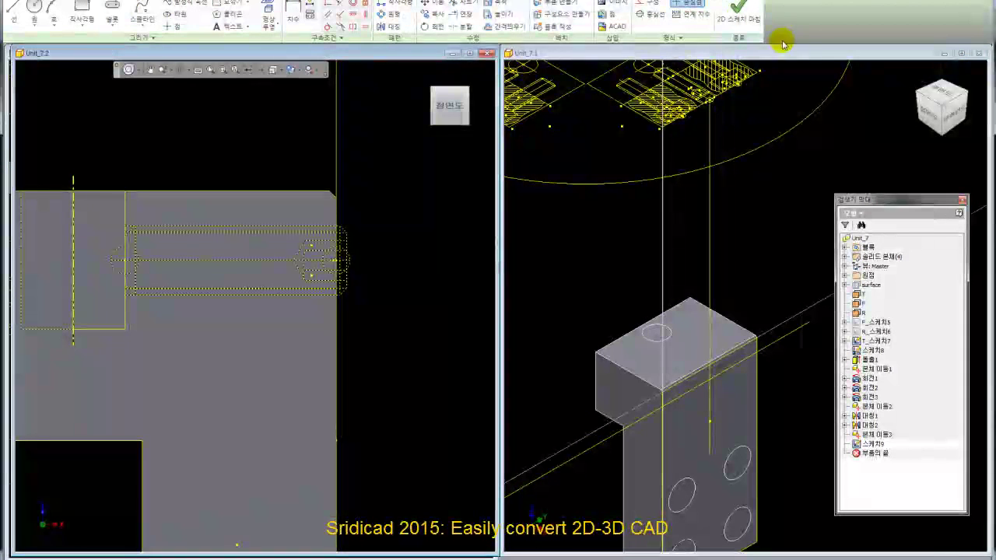
Add the Inspect tab's Distance command to the Sketch tab's user-commands panel.
right_click(825, 28)
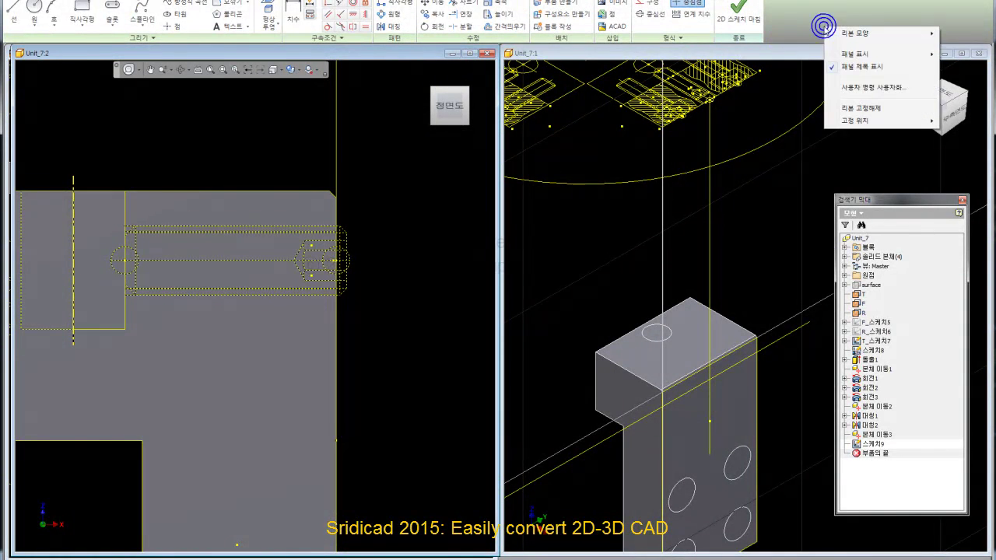
click(867, 87)
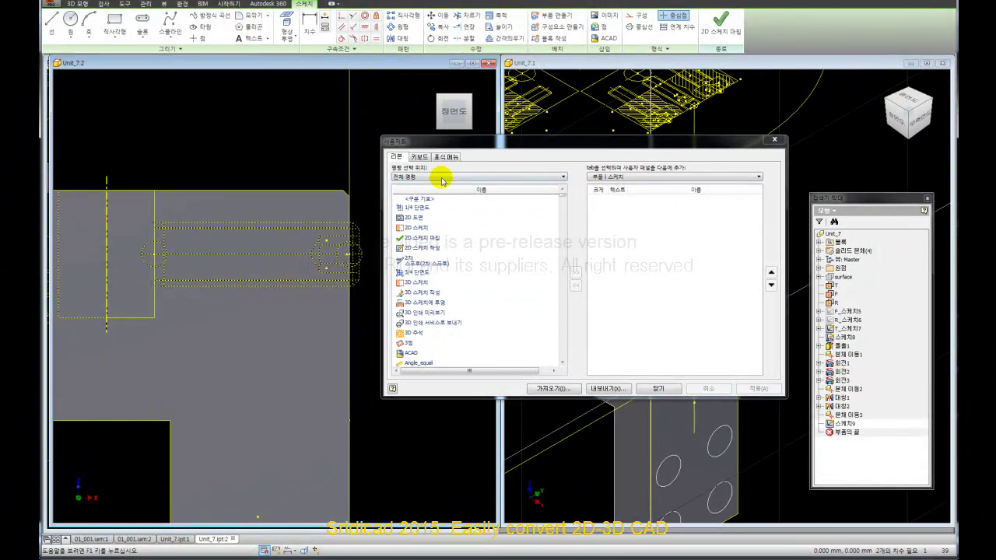
click(436, 177)
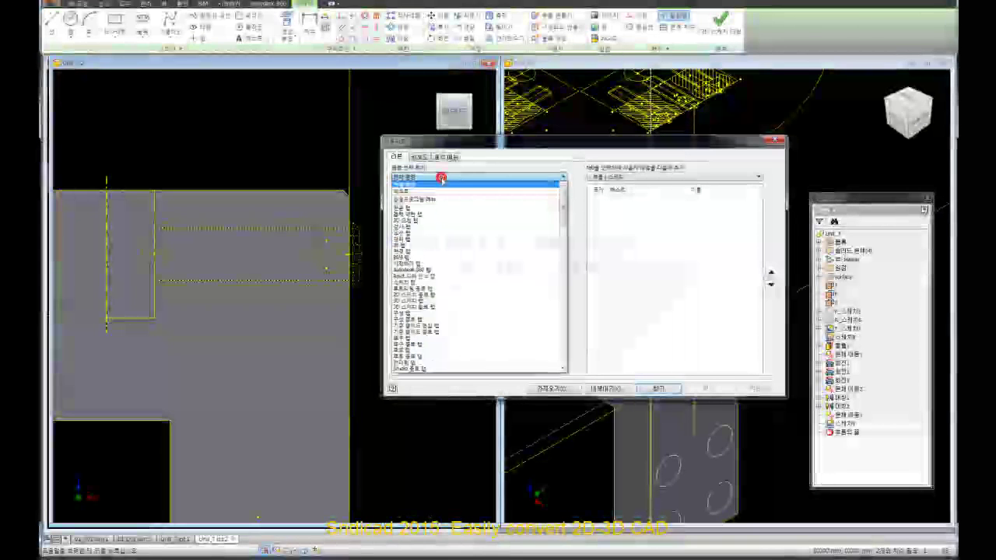
click(440, 227)
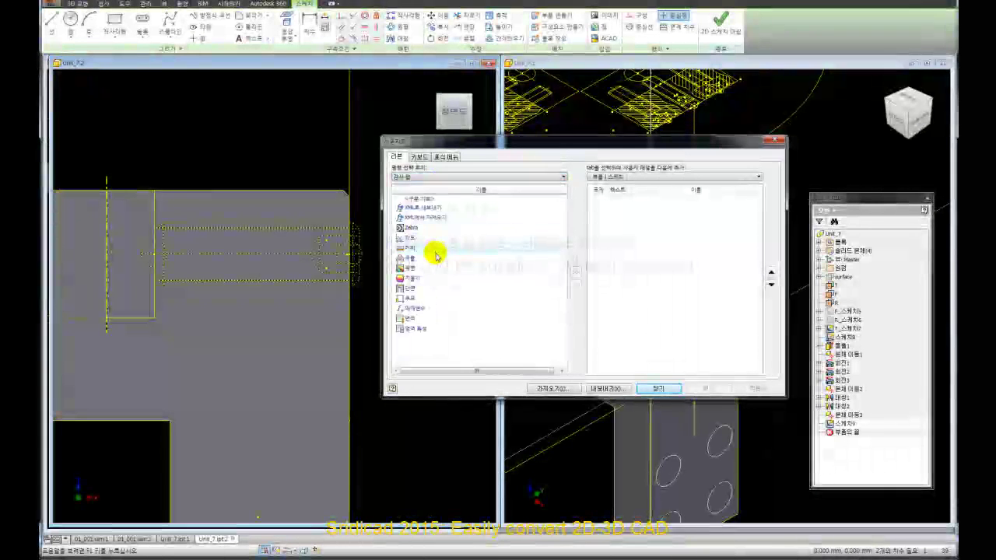
click(525, 249)
click(574, 273)
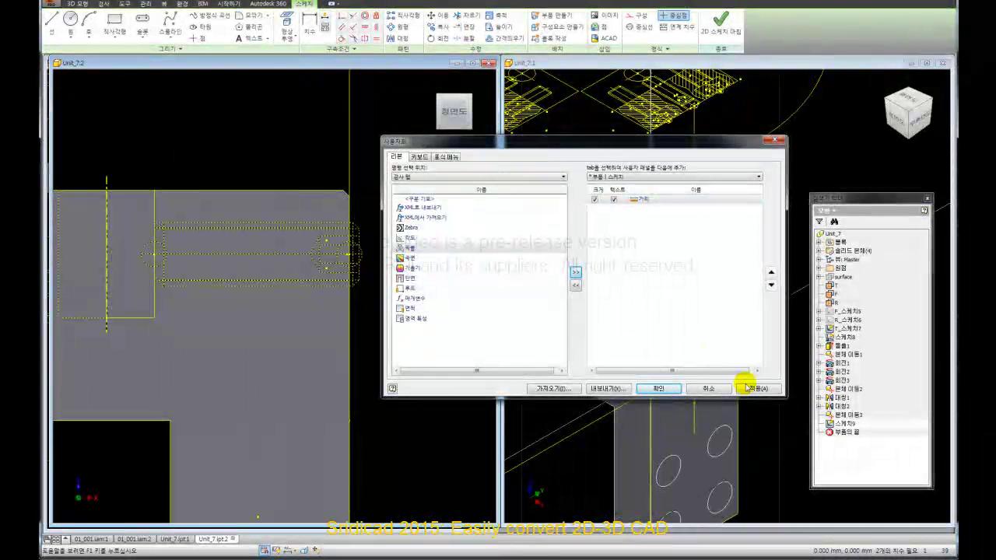
click(756, 388)
click(659, 388)
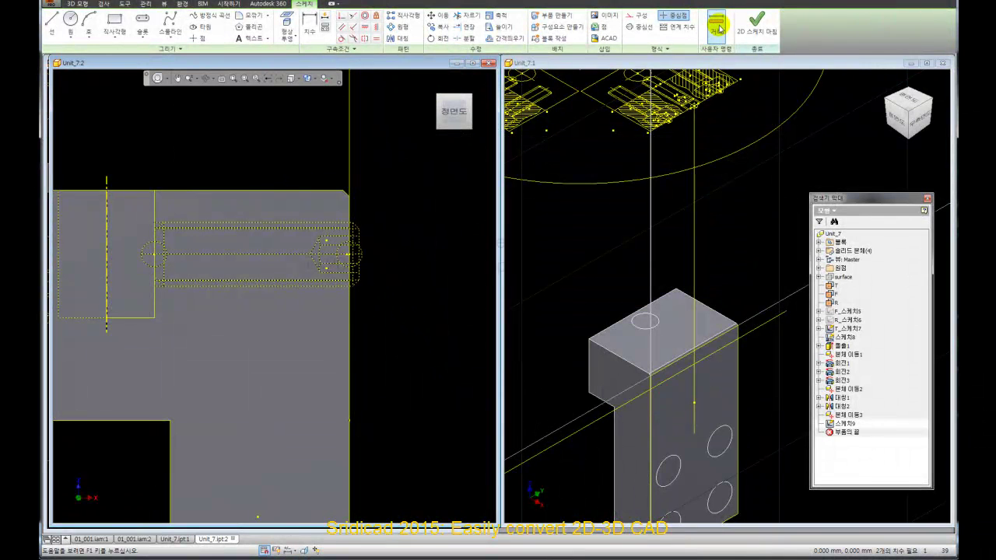
Measure the 14.759 mm distance between the slot's top and bottom lines.
click(716, 28)
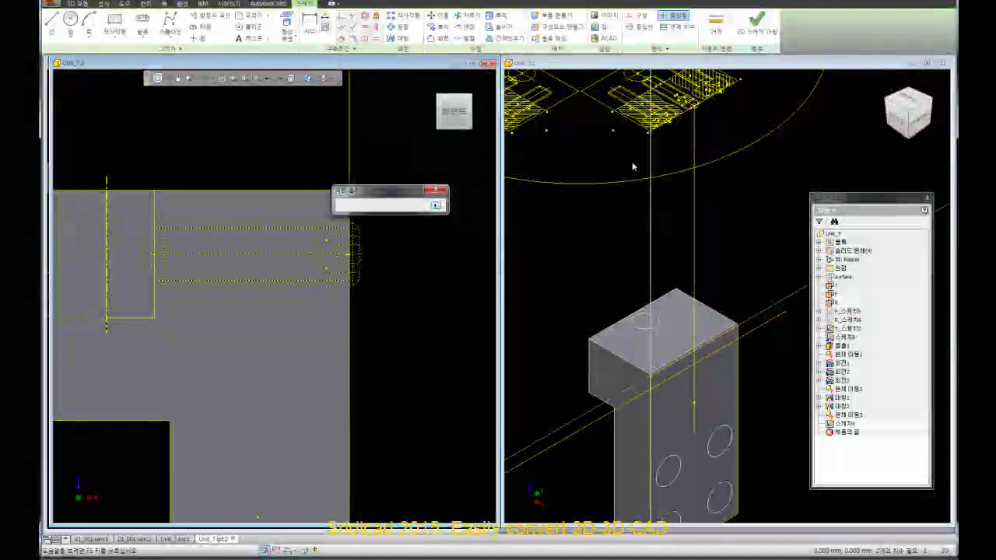
drag(410, 191, 422, 188)
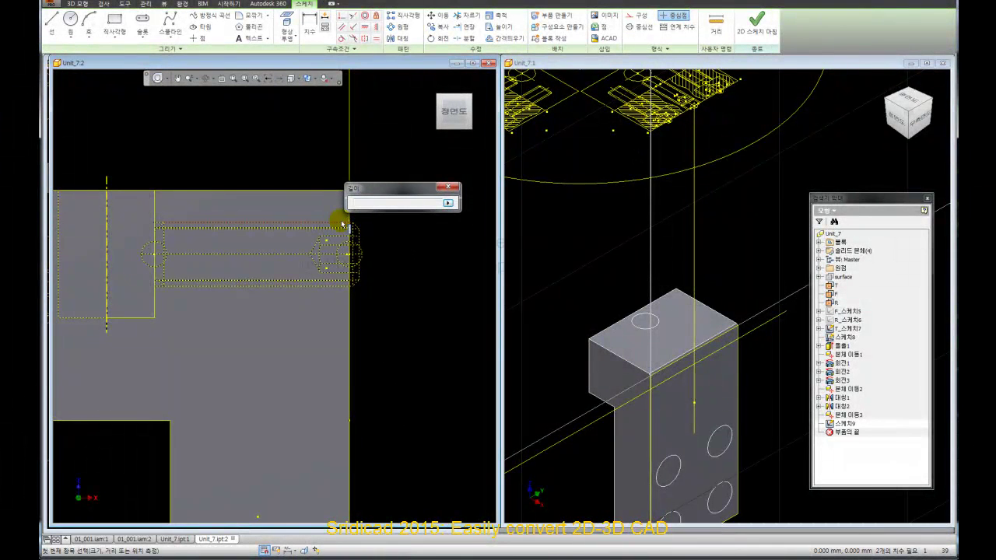
click(342, 224)
click(337, 283)
click(337, 286)
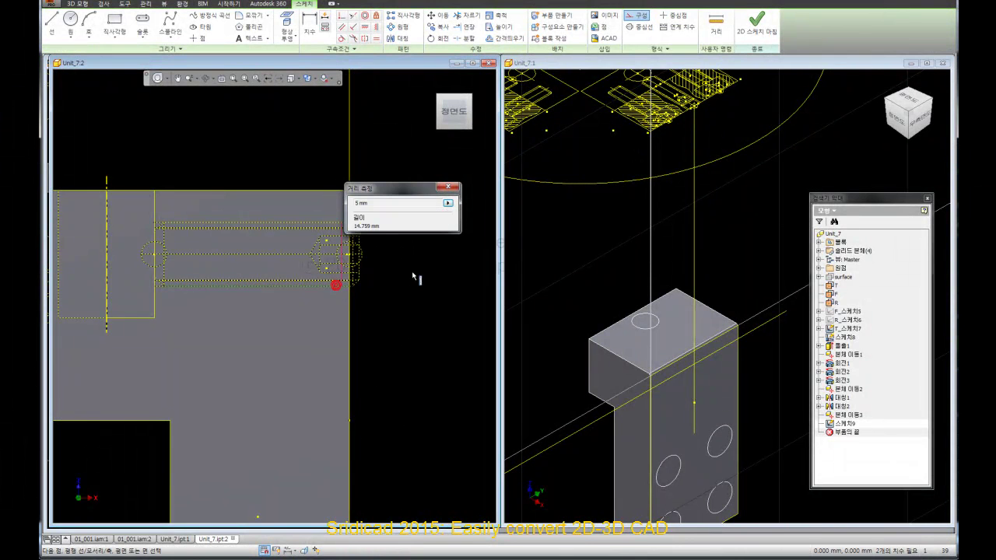
click(452, 187)
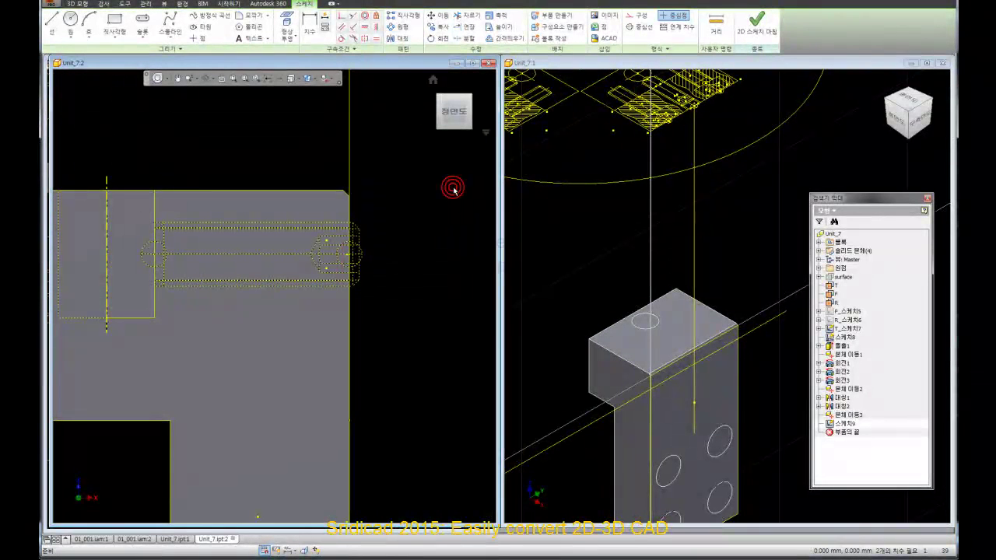
Finish sketch 스케치9 and return to the 3D model.
scroll(439, 295, down, 3)
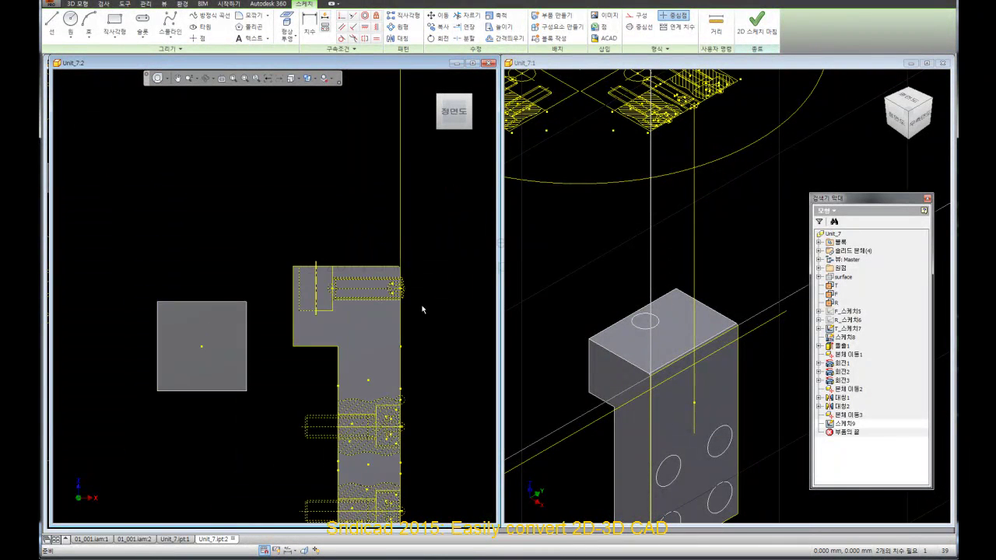
click(578, 223)
scroll(594, 213, up, 3)
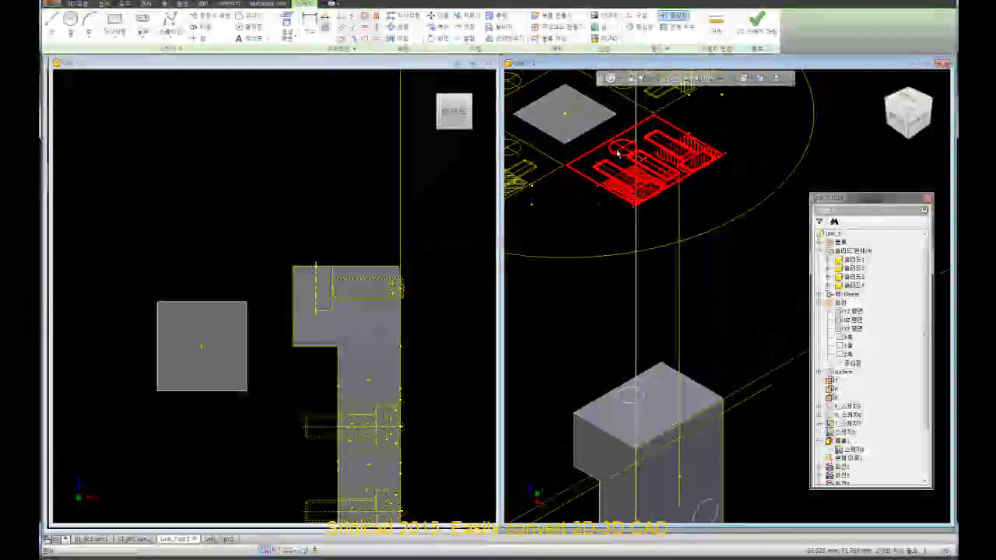
scroll(630, 150, up, 2)
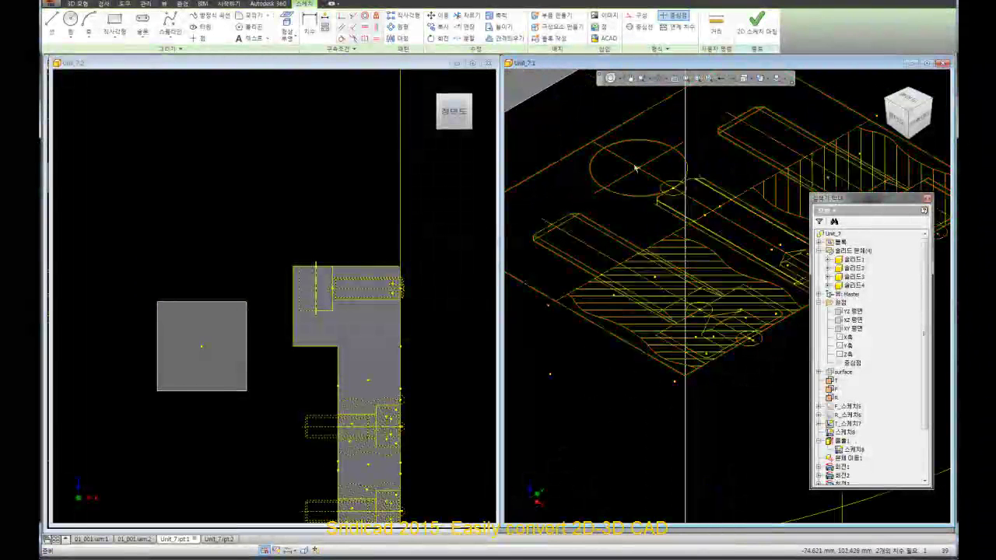
scroll(689, 174, down, 5)
middle_drag(633, 358, 633, 281)
scroll(634, 281, up, 3)
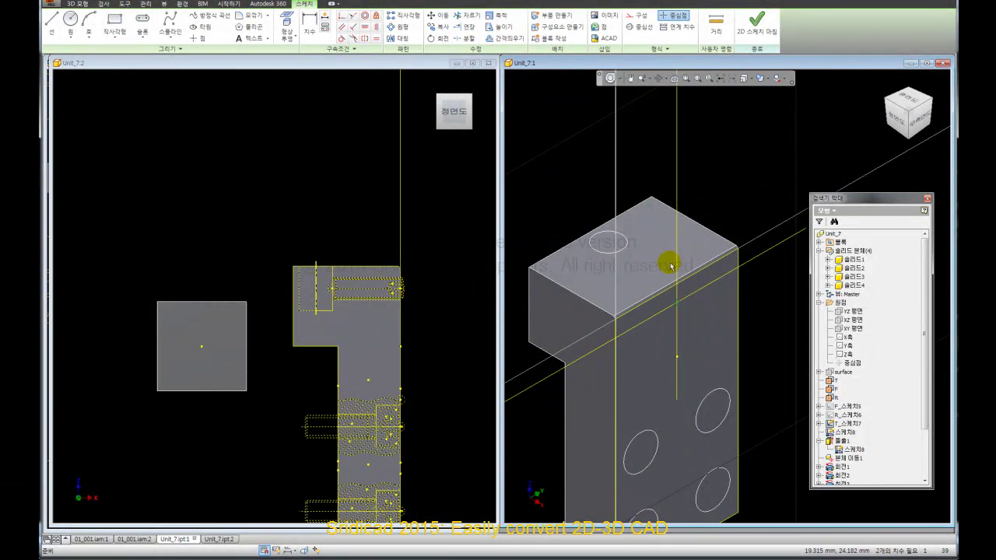
click(756, 23)
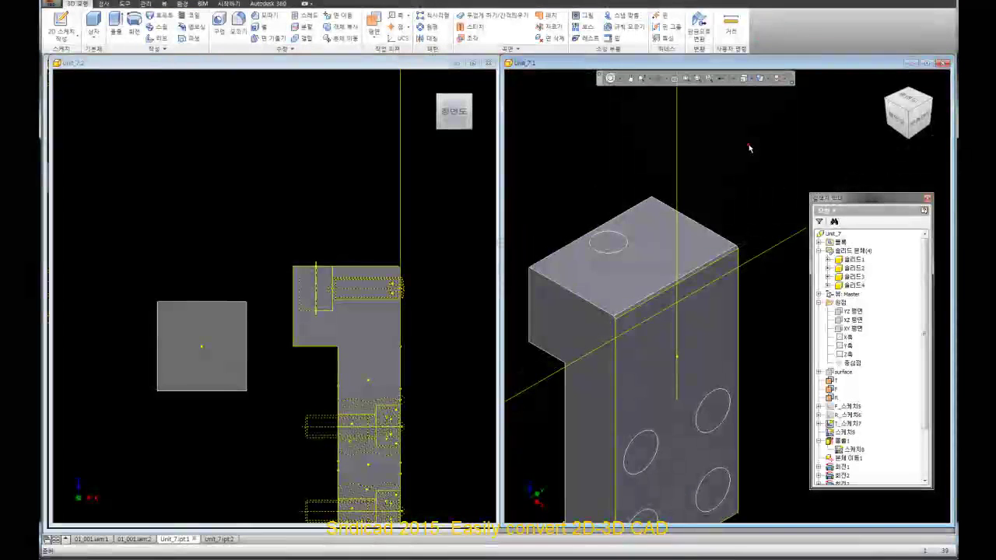
click(218, 25)
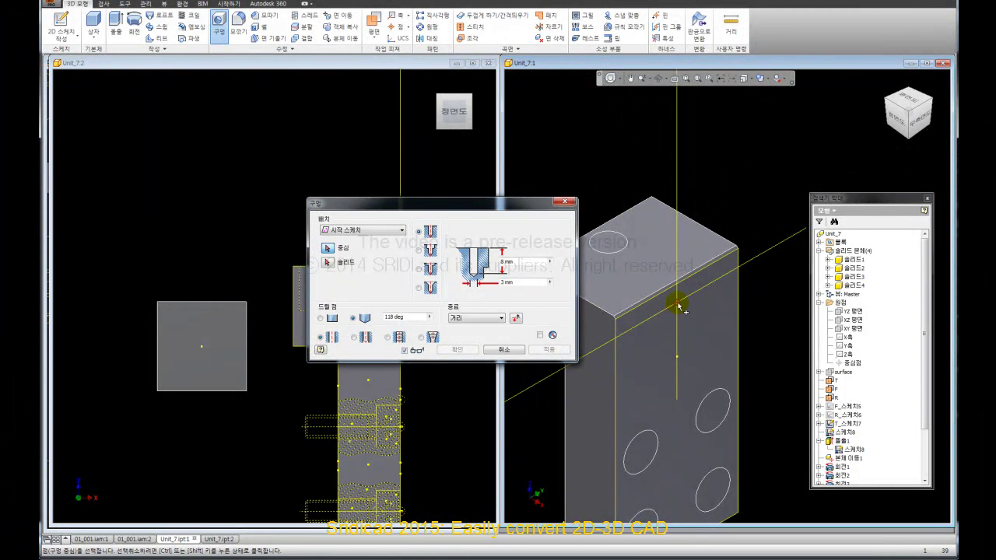
click(677, 306)
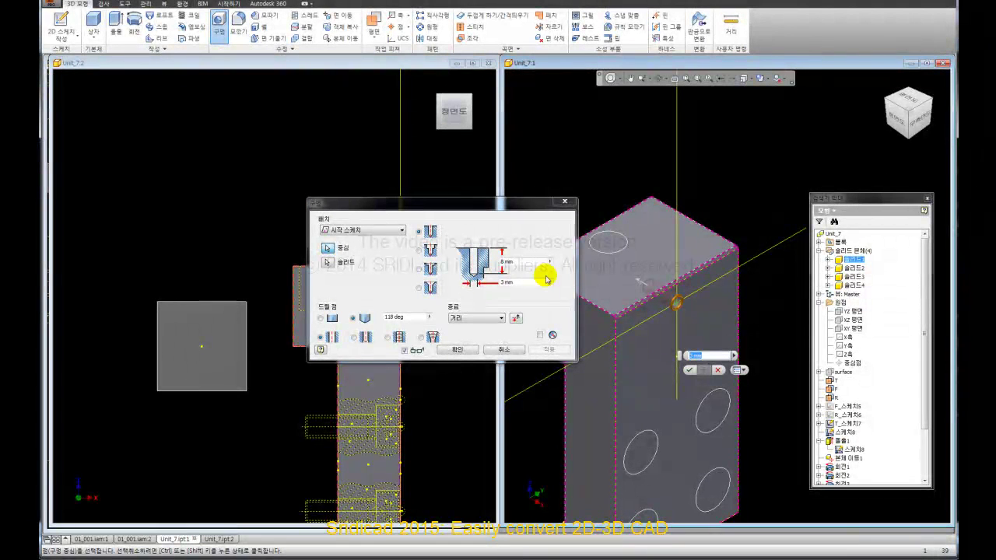
click(388, 337)
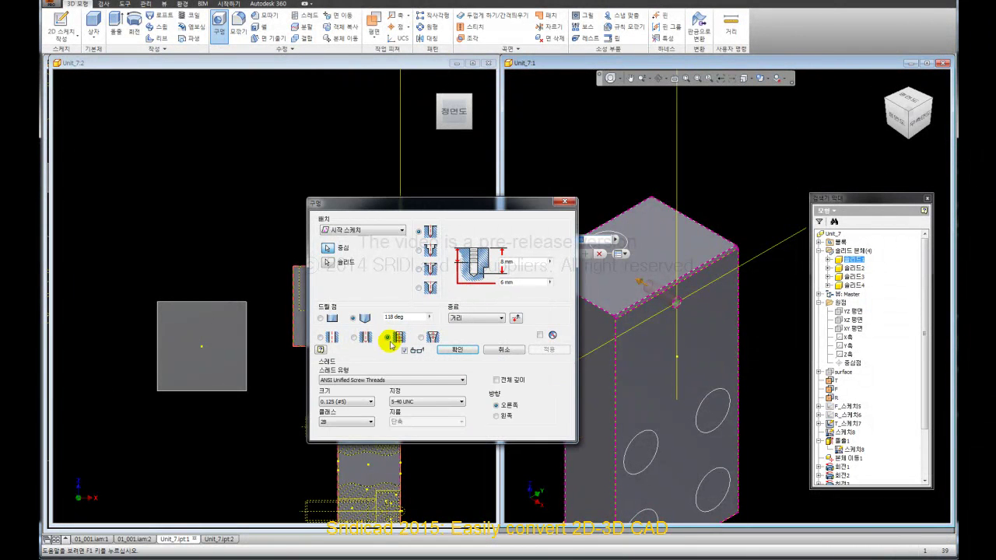
click(363, 382)
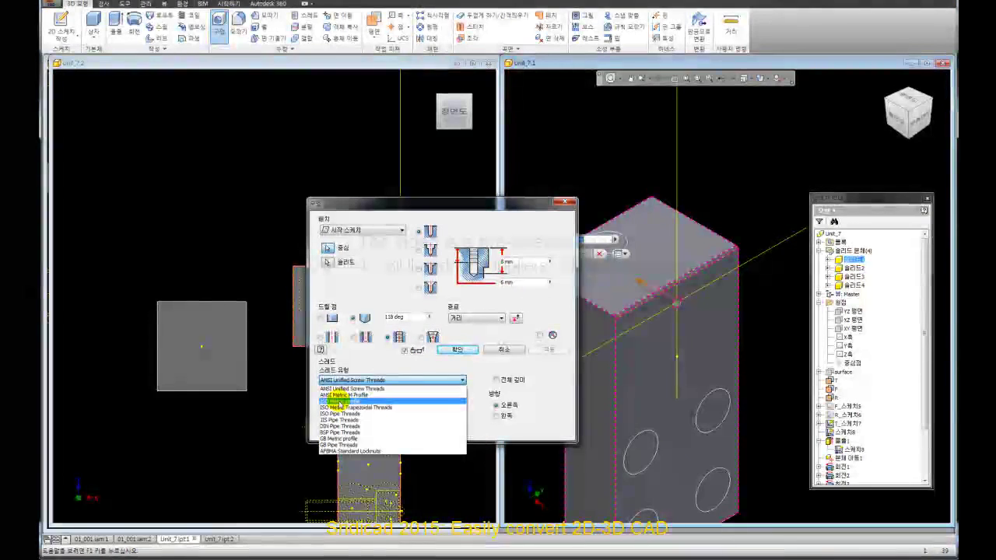
click(339, 402)
click(345, 403)
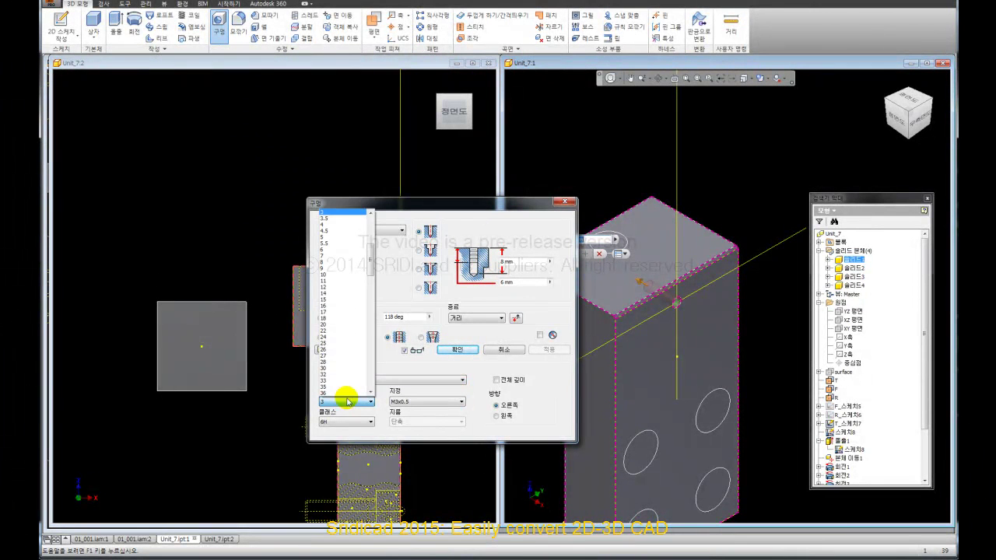
click(335, 238)
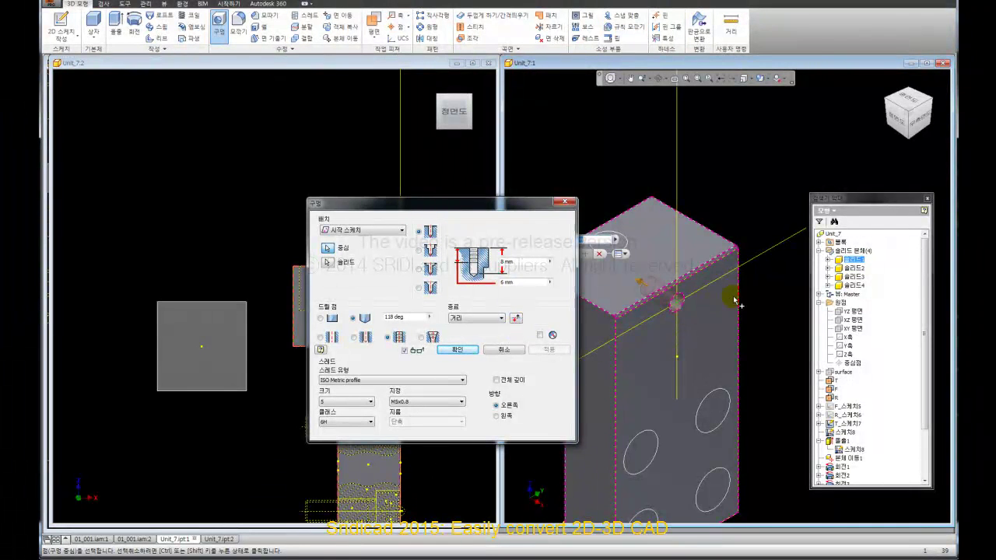
middle_drag(727, 302, 782, 295)
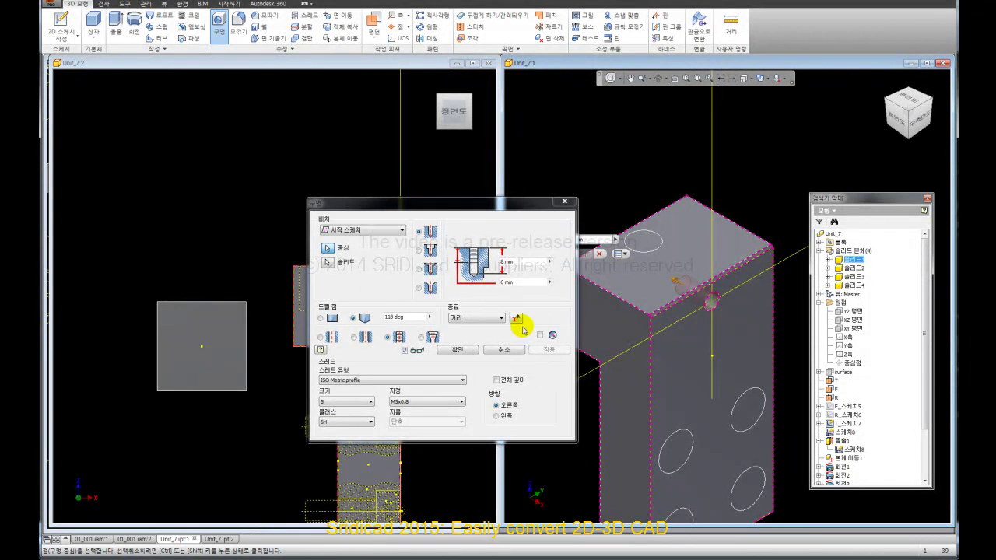
click(514, 350)
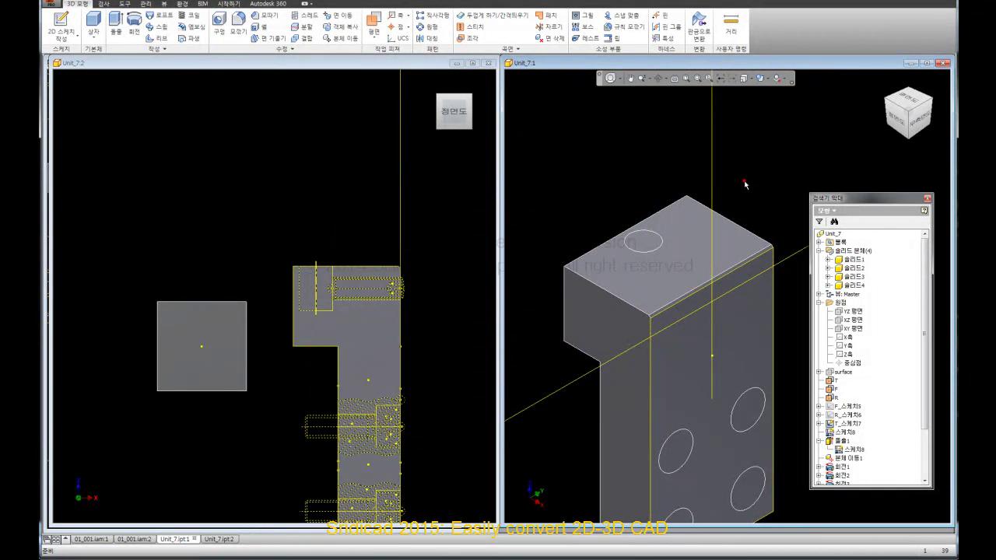
Cut the tool bodies from the block with Combine, leaving one solid body with holes.
scroll(619, 188, up, 3)
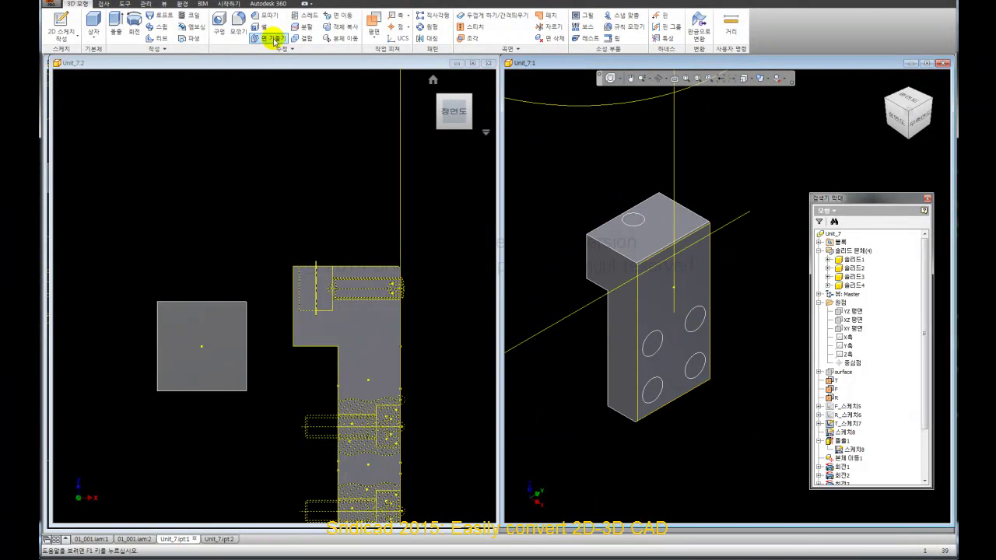
click(302, 38)
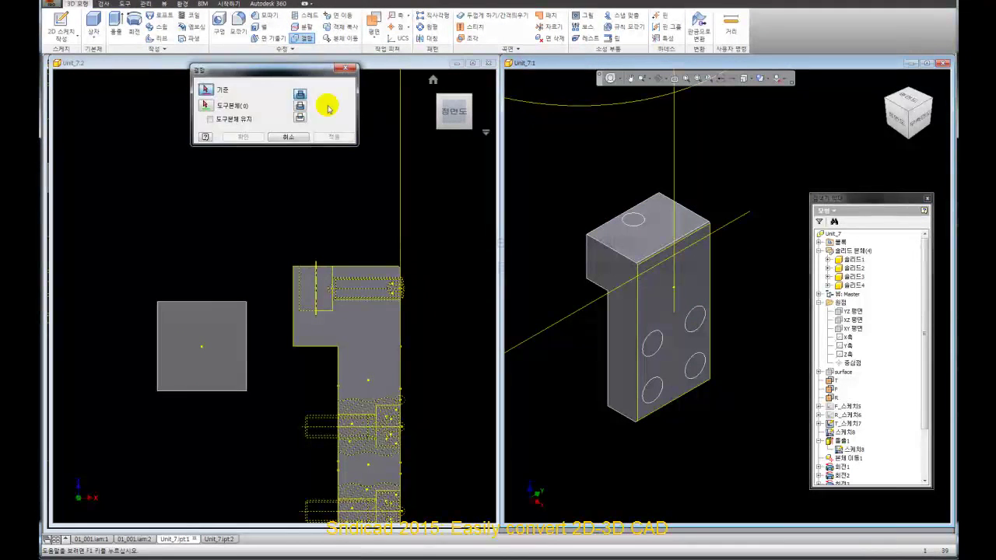
click(623, 242)
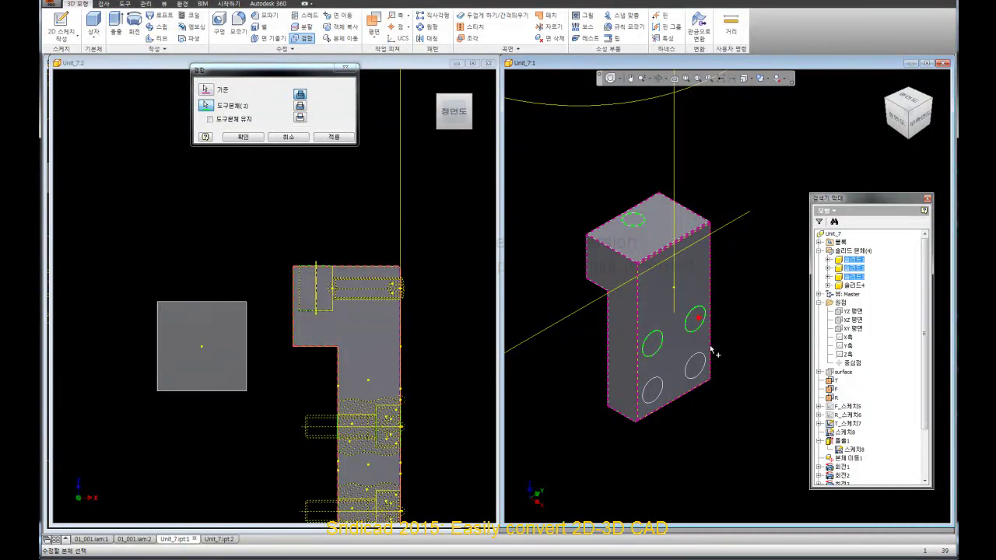
click(299, 106)
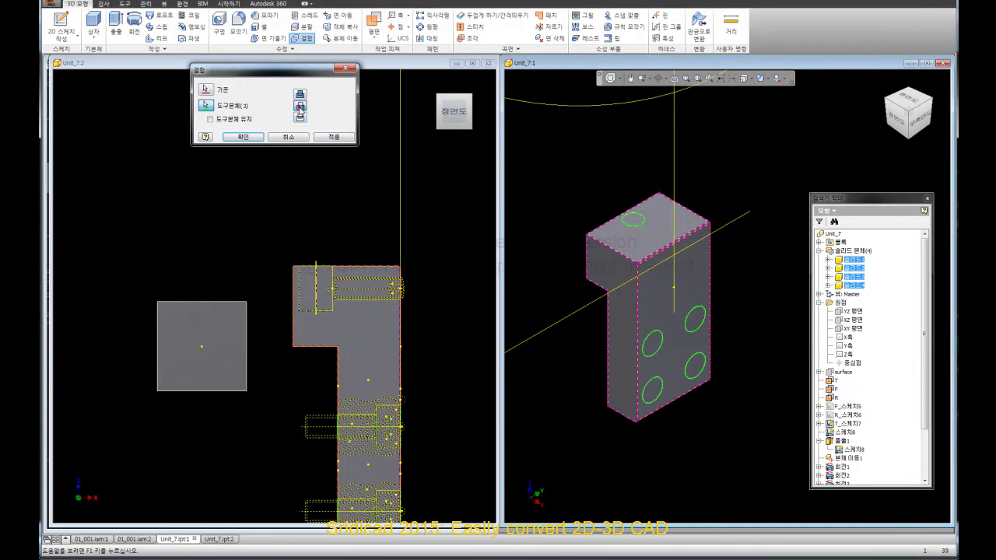
click(252, 140)
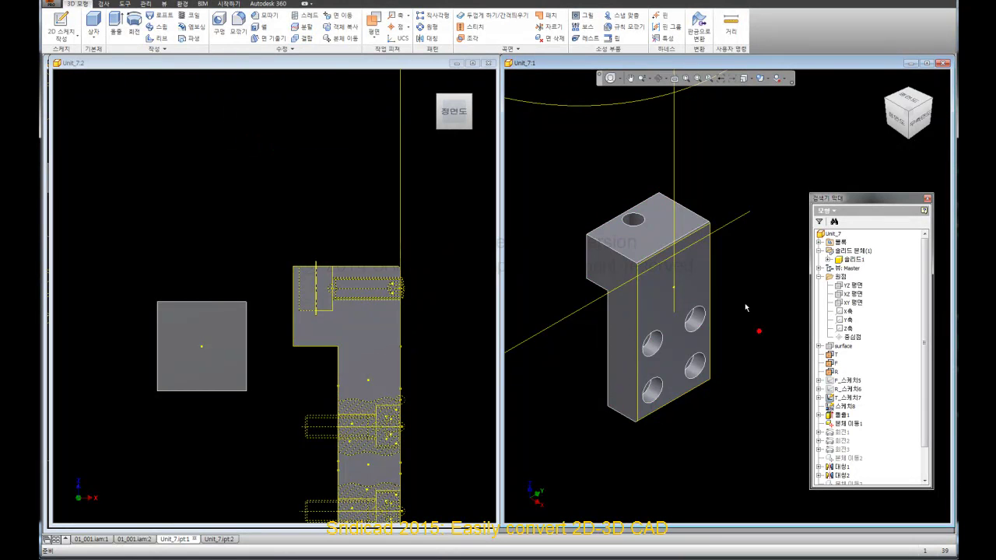
Start a new hole on the block's top face and orbit the view around it.
scroll(619, 201, up, 3)
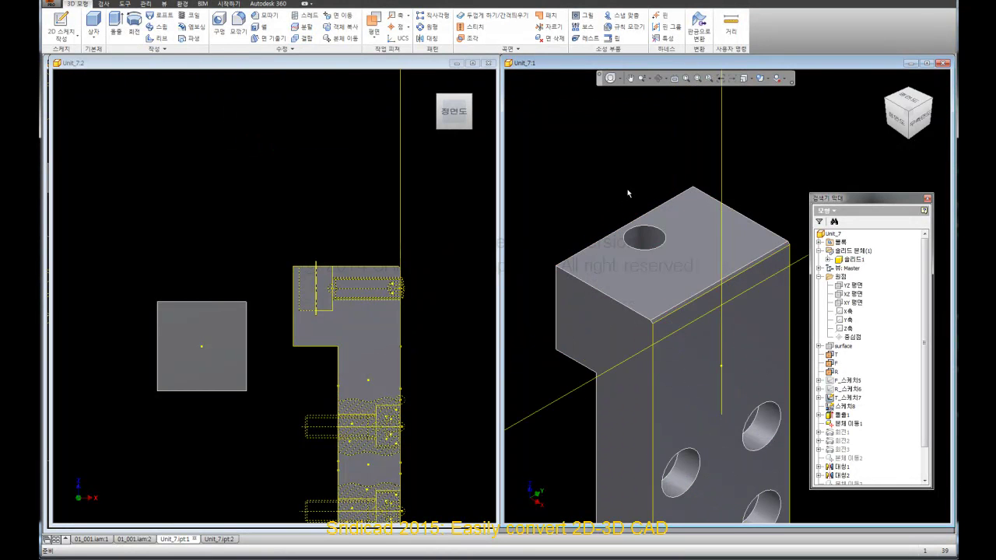
click(219, 24)
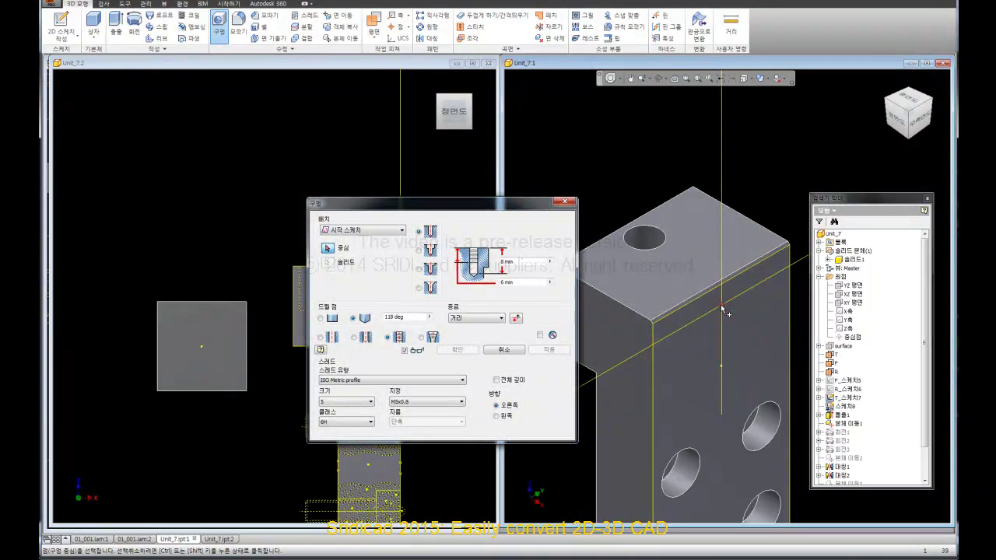
click(723, 311)
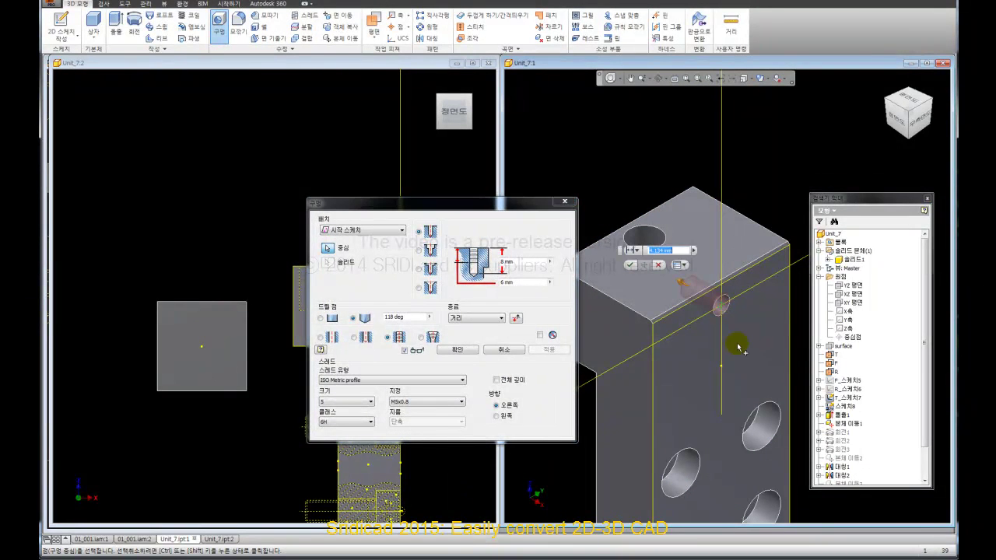
click(617, 79)
click(611, 78)
click(611, 78)
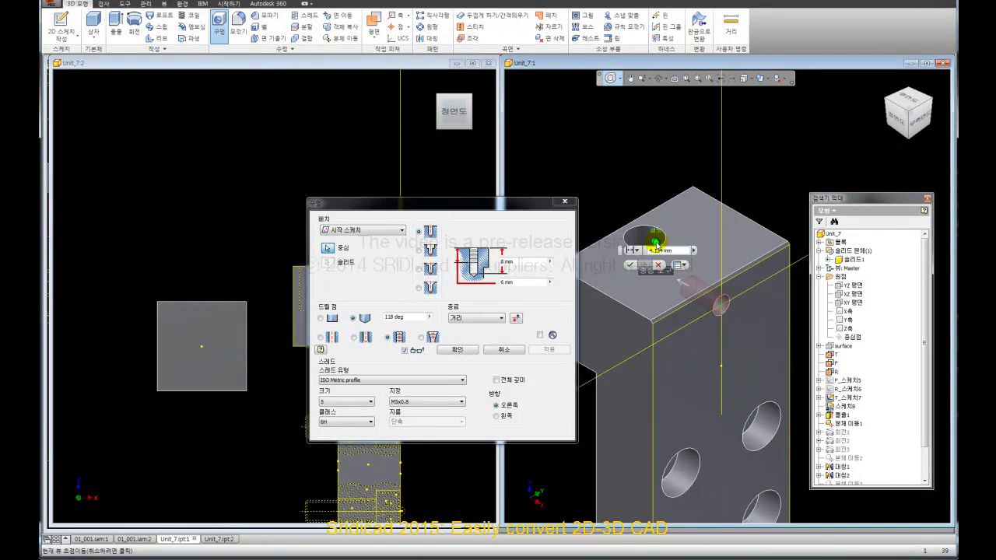
click(656, 242)
mouse_move(701, 326)
mouse_down()
mouse_move(715, 372)
mouse_move(756, 356)
mouse_up()
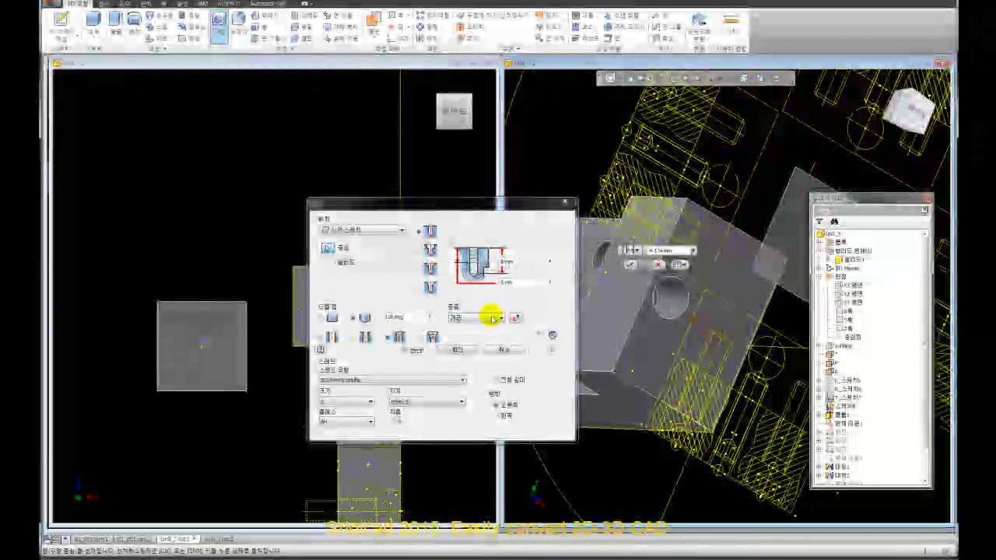
Make the M5x0.8 thread partial depth, terminating at the existing bore face.
click(496, 380)
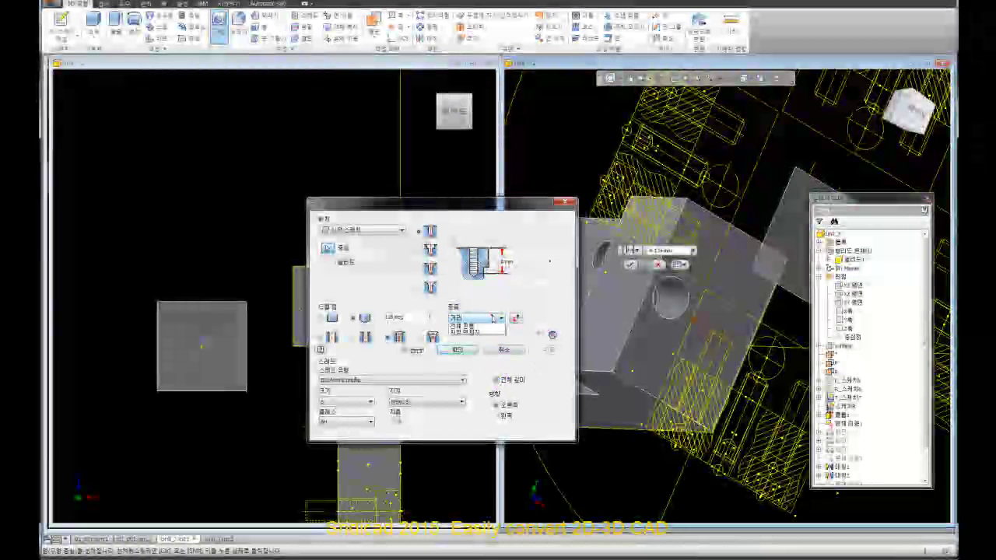
click(467, 332)
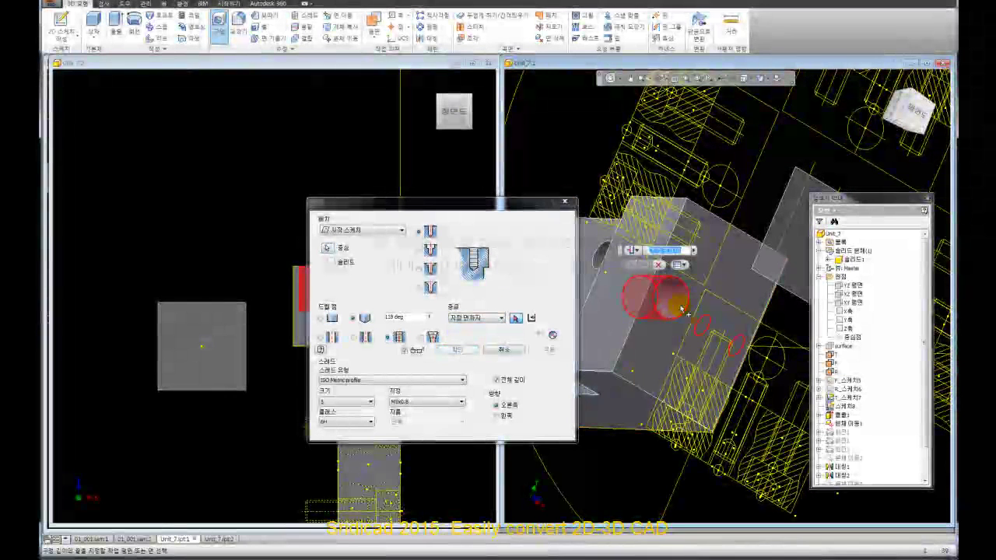
click(682, 310)
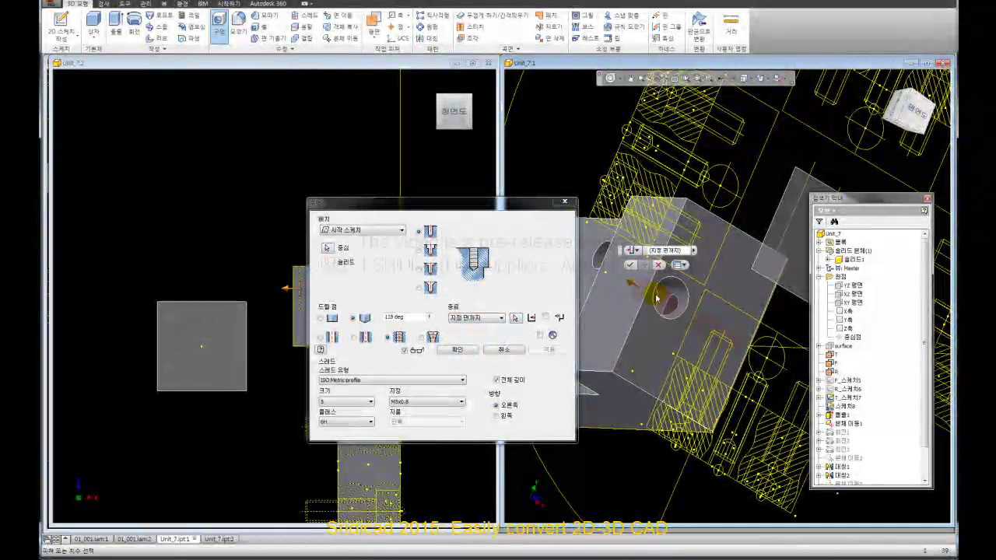
click(611, 79)
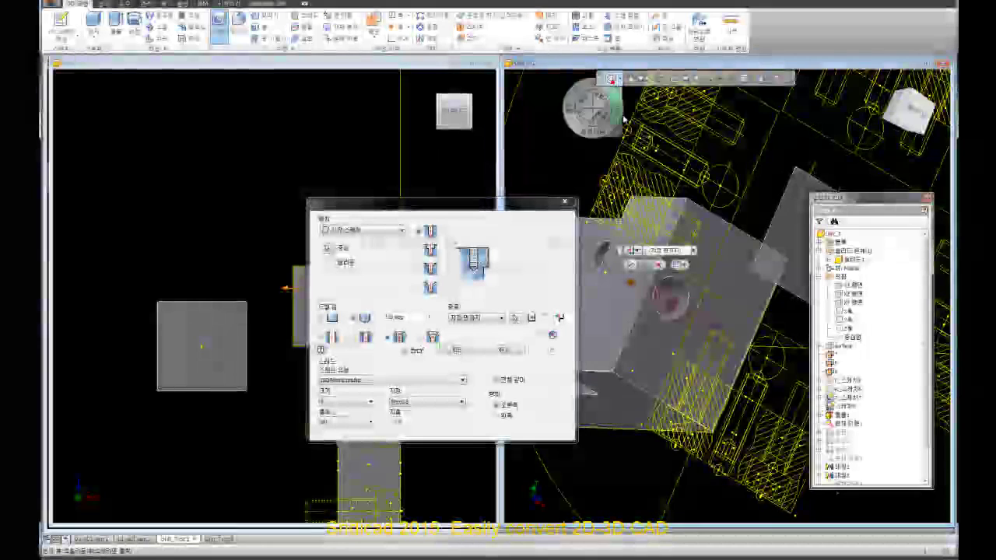
mouse_move(673, 324)
mouse_down()
mouse_move(724, 294)
mouse_move(688, 288)
mouse_up()
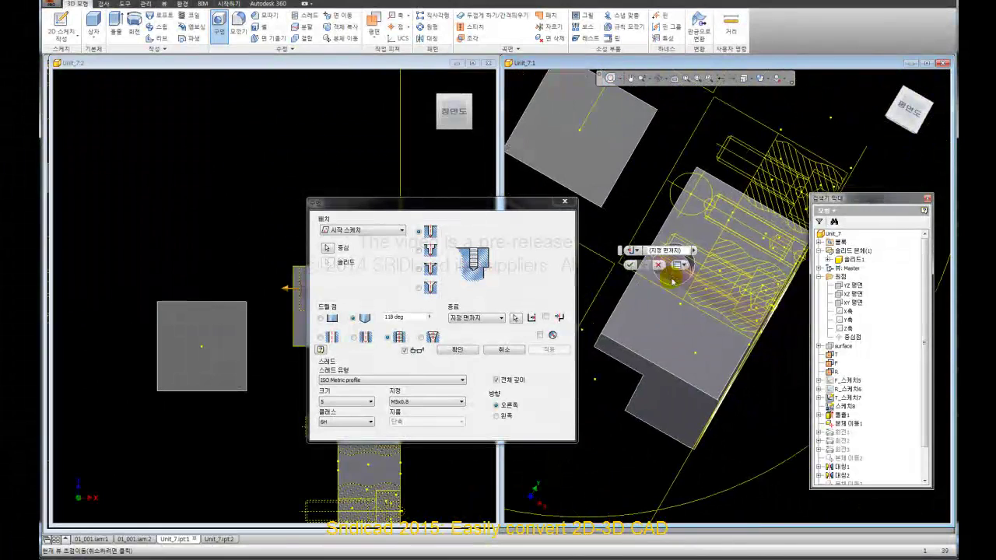
scroll(688, 288, up, 3)
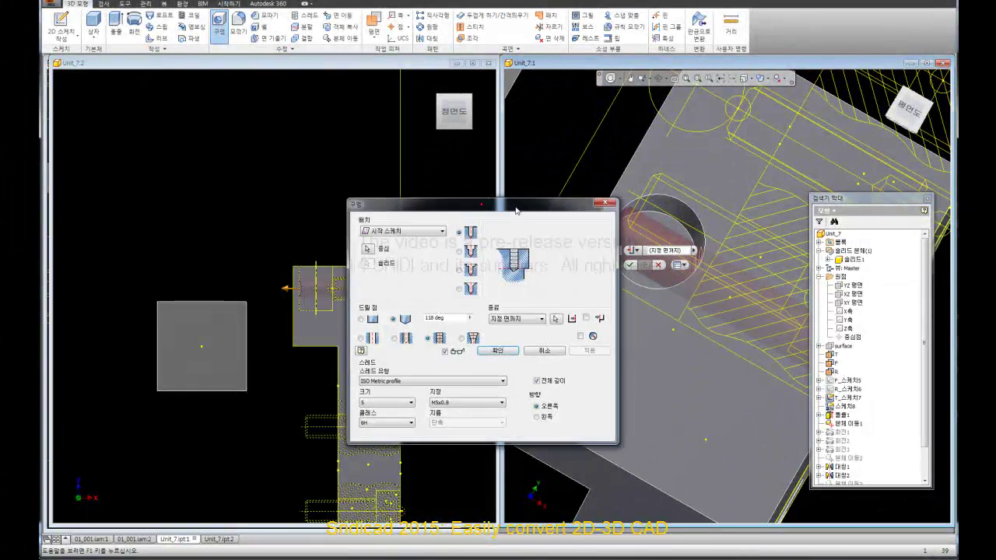
From the top view, cut the M5x0.8 tapped hole with Distance termination about 17 mm deep.
click(301, 288)
click(454, 88)
scroll(265, 281, up, 2)
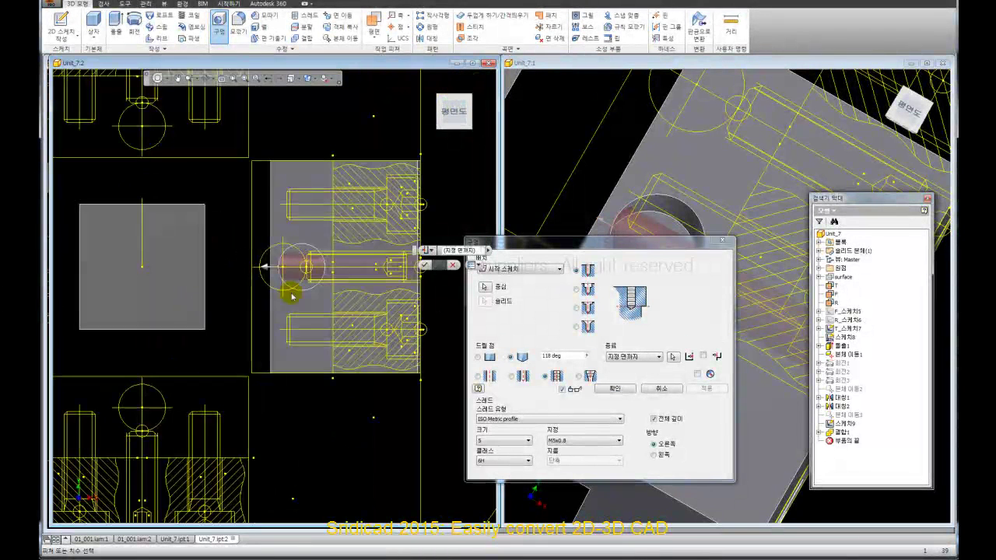
scroll(311, 282, up, 2)
scroll(335, 290, up, 2)
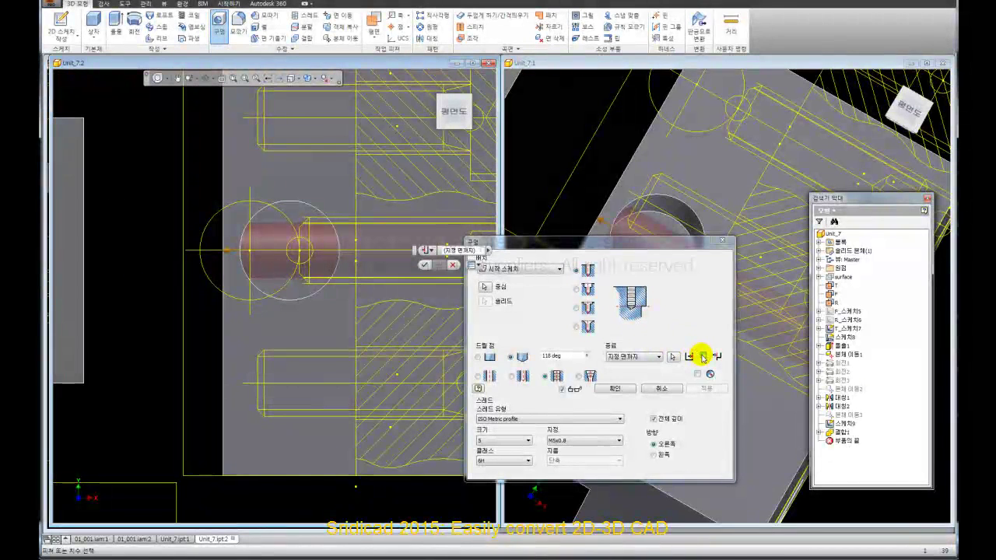
click(703, 356)
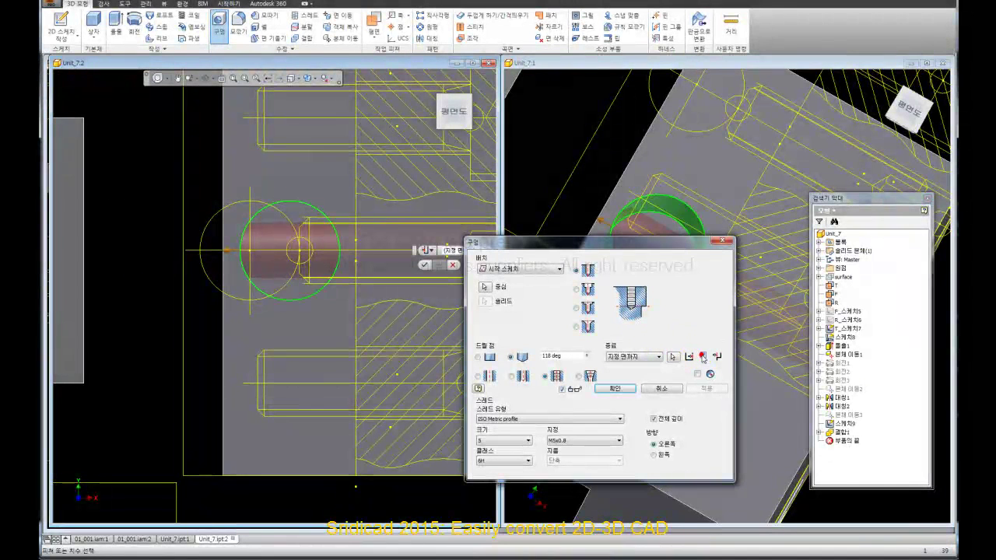
click(629, 366)
middle_drag(407, 330, 319, 184)
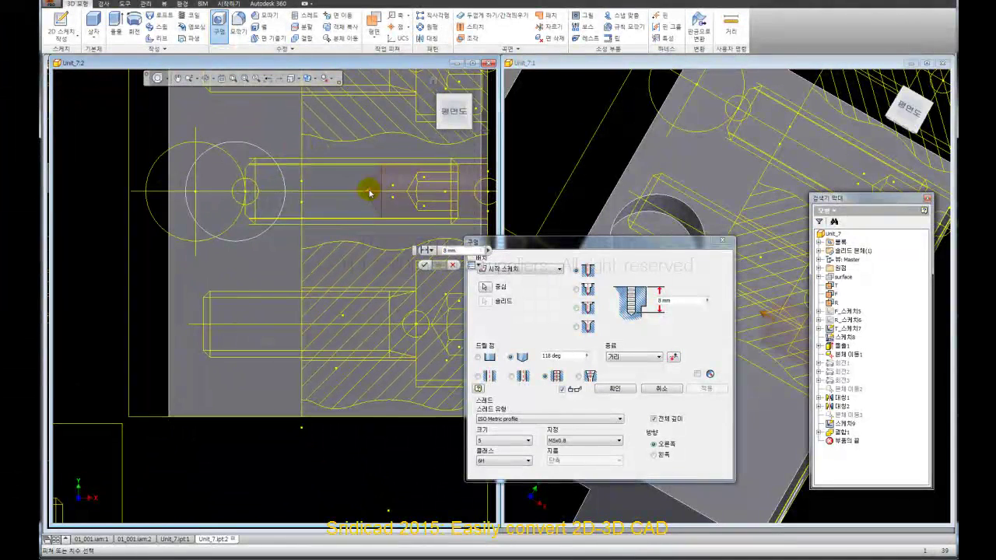
drag(369, 193, 254, 201)
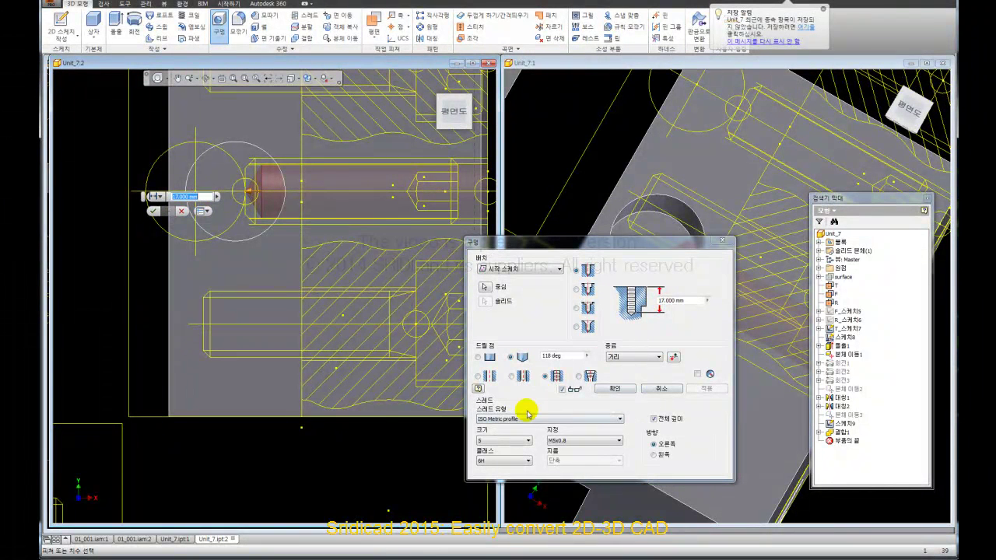
click(615, 388)
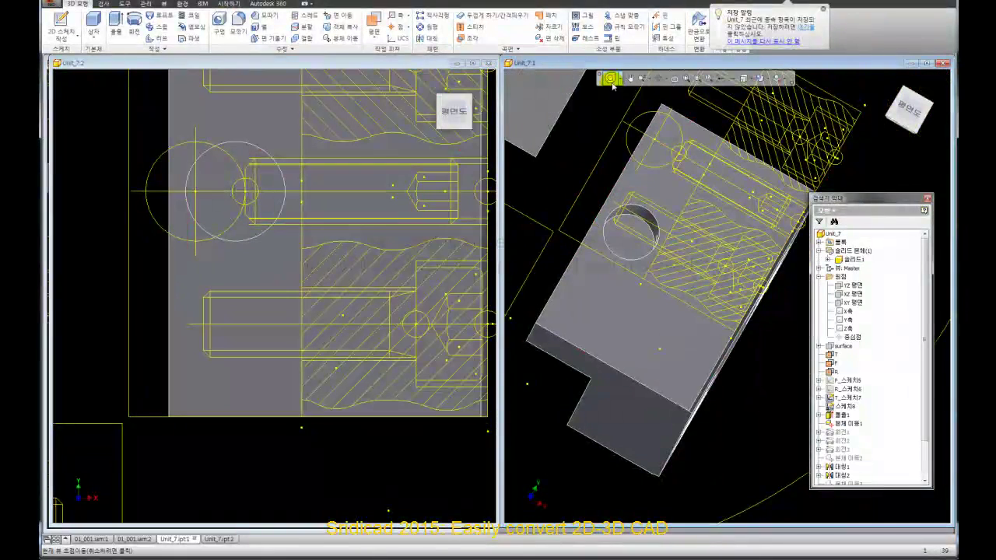
Inspect the new hole by zooming, centring and orbiting with the SteeringWheel.
click(610, 78)
click(650, 252)
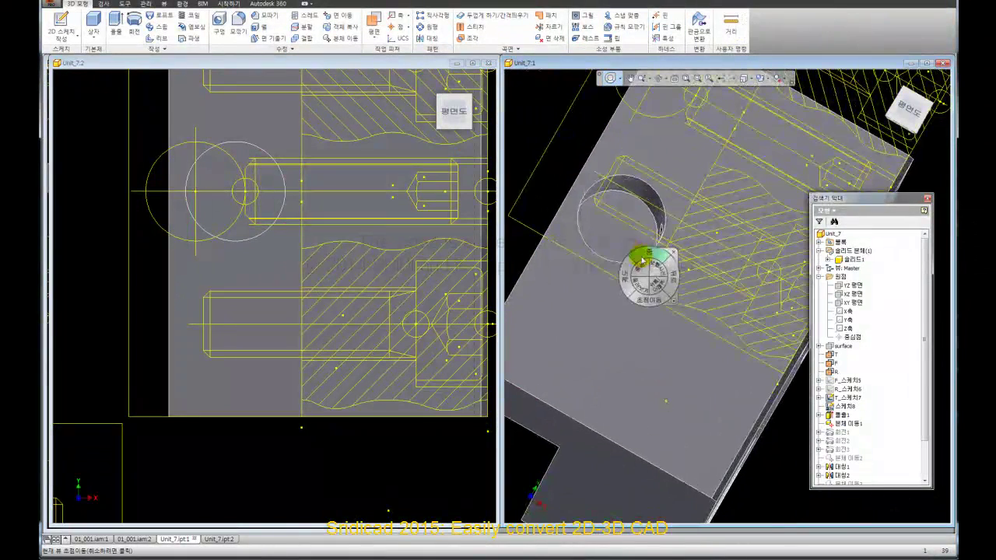
mouse_move(656, 241)
mouse_down()
mouse_move(639, 267)
mouse_move(621, 261)
mouse_up()
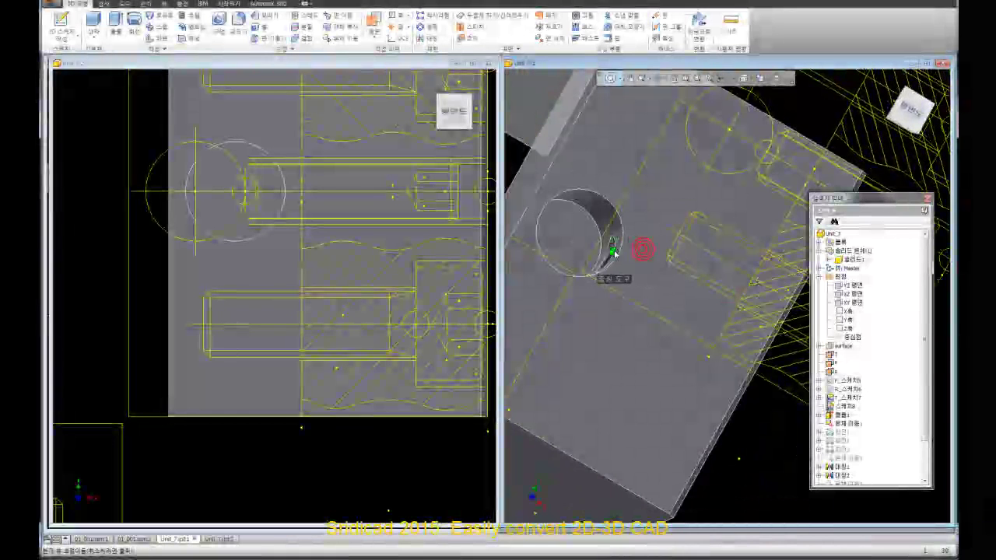
click(613, 249)
drag(653, 305, 639, 283)
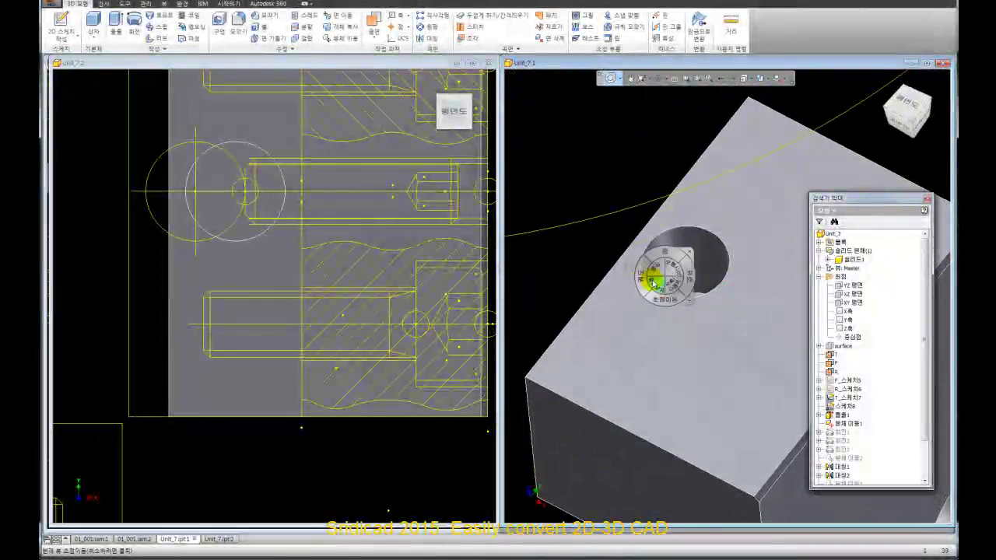
drag(672, 303, 652, 210)
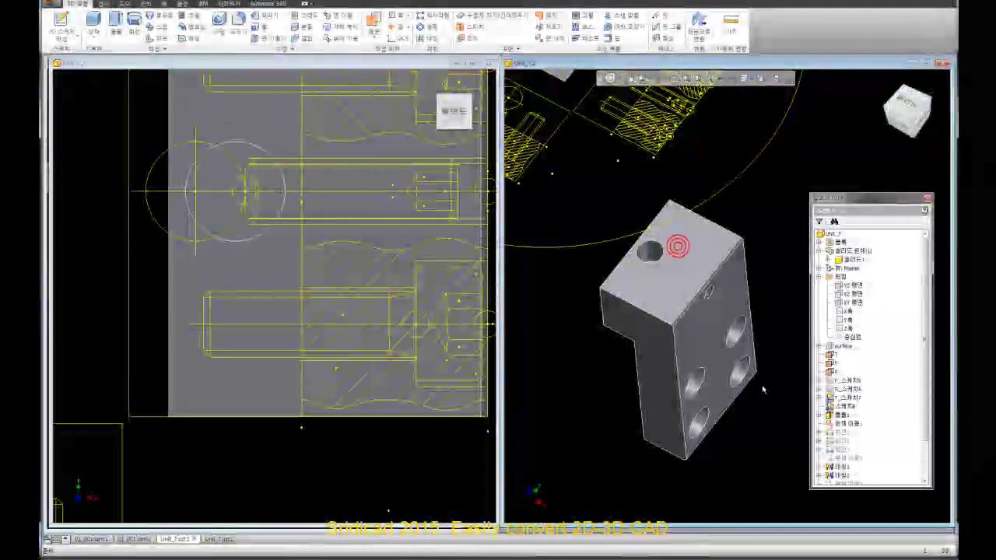
scroll(679, 347, down, 3)
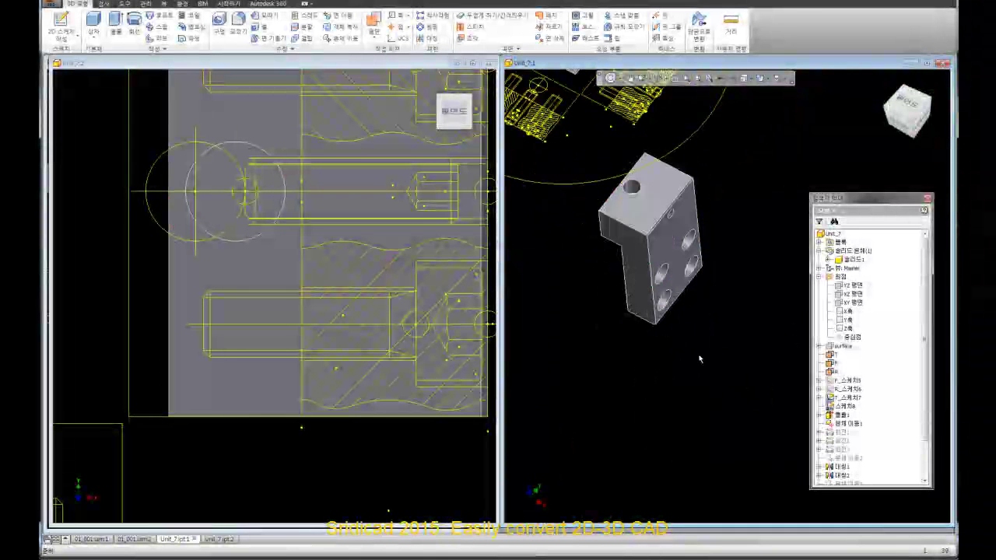
Return to the Home view and start an edit on the block's top face.
click(887, 79)
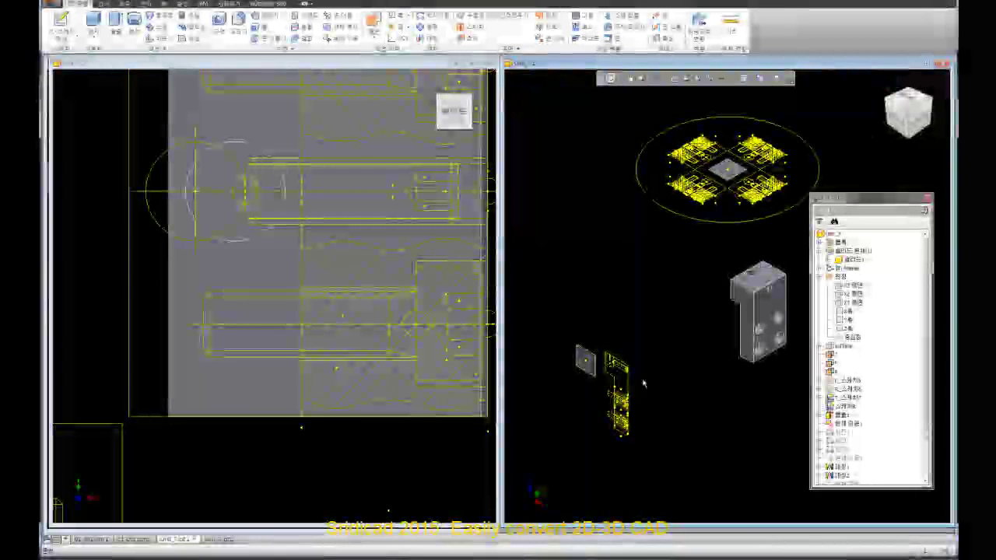
click(416, 449)
double_click(322, 411)
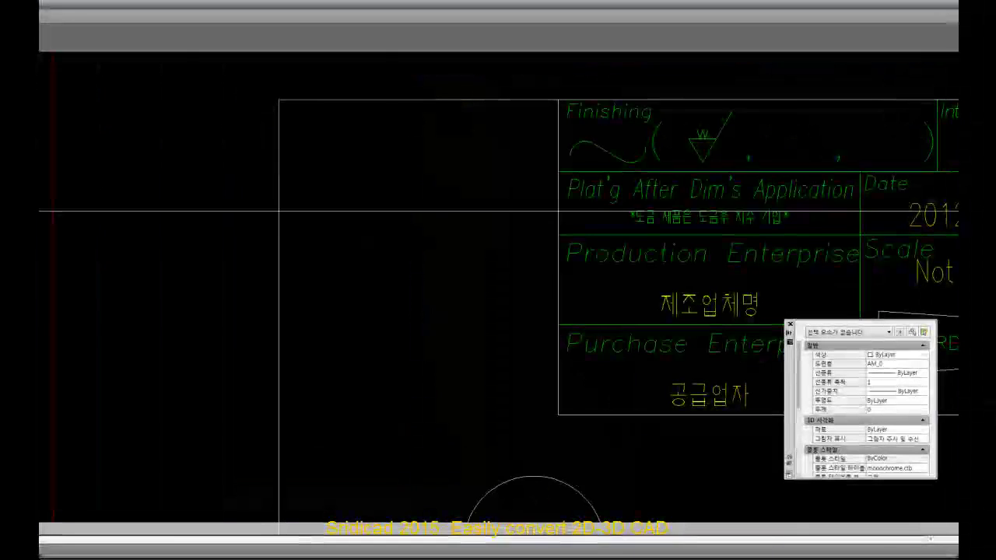
Pan across the AutoCAD Mechanical sheets and zoom in on the sheet 16 bolt detail.
middle_drag(371, 258, 567, 257)
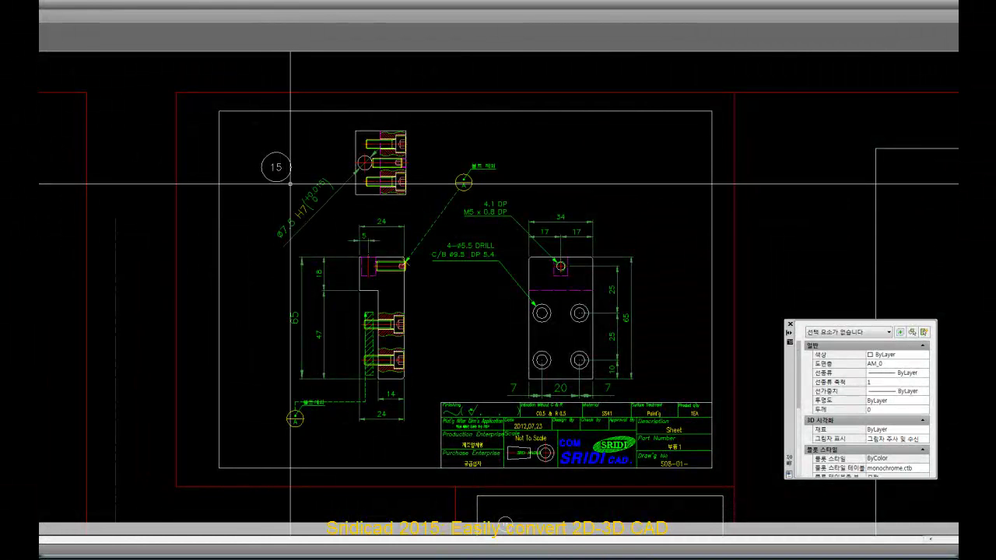
mouse_move(418, 518)
middle_down()
mouse_move(385, 360)
mouse_move(396, 464)
mouse_move(373, 249)
middle_up()
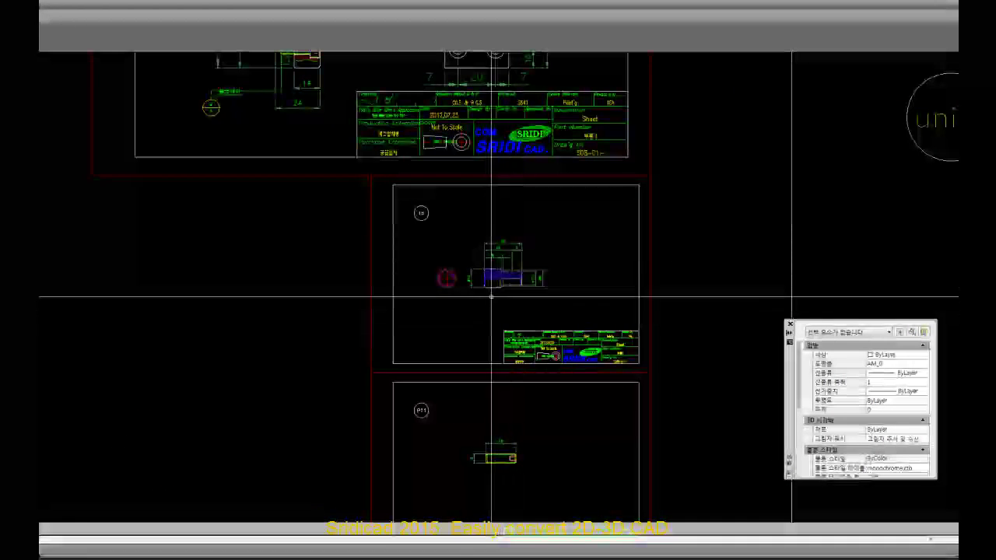
scroll(493, 291, down, 2)
scroll(492, 290, up, 2)
scroll(486, 268, up, 4)
scroll(483, 268, up, 2)
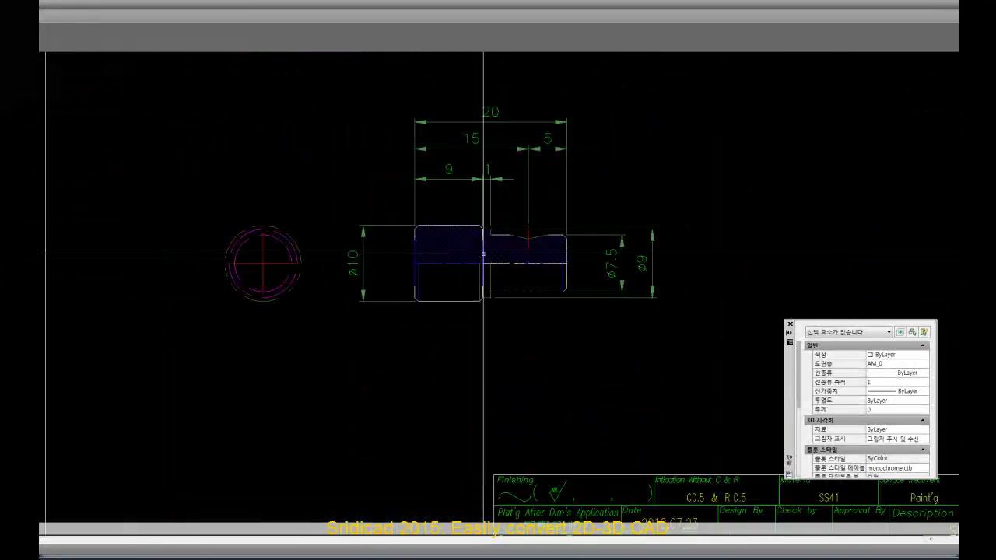
scroll(479, 273, down, 3)
scroll(423, 293, up, 3)
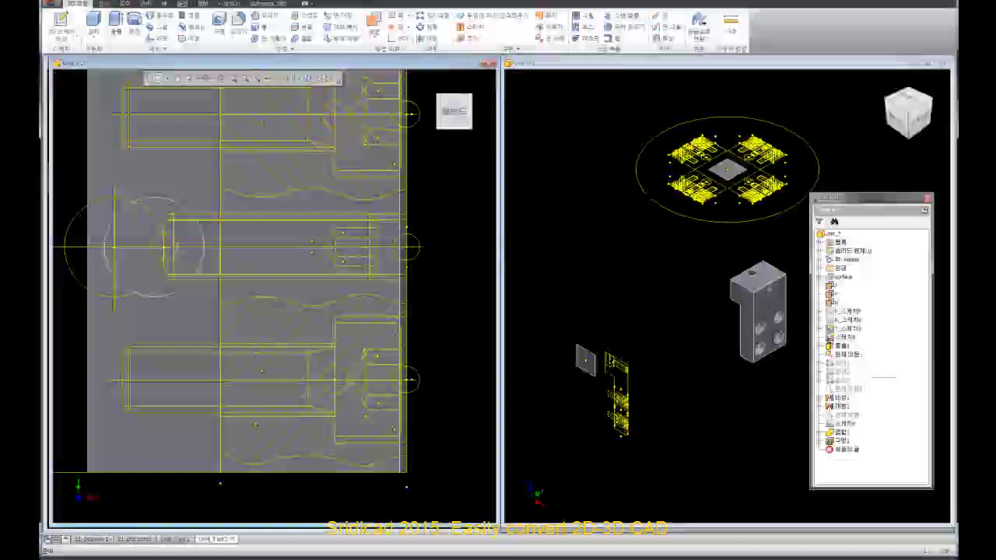
Hide sketch 스케치8 in the right 3D view.
click(662, 403)
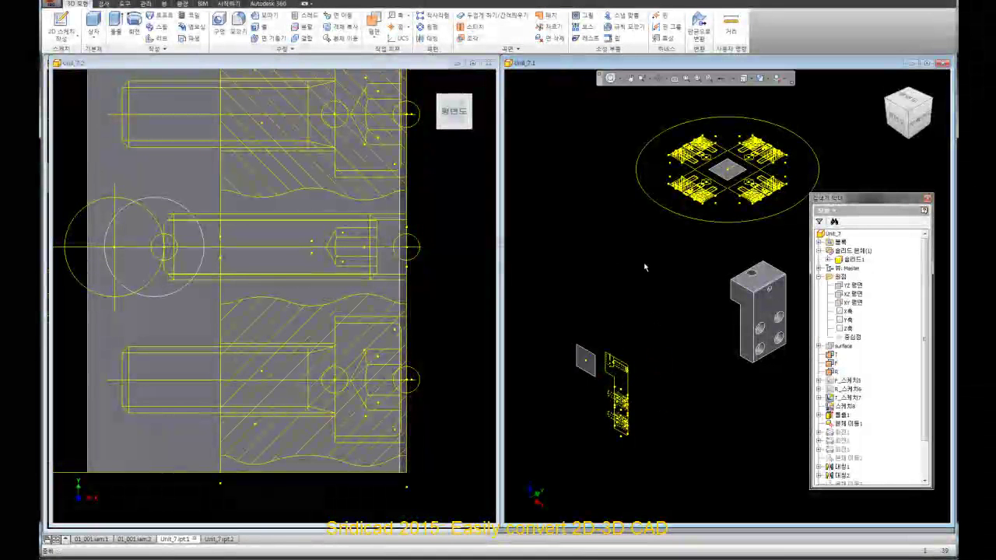
scroll(644, 267, down, 2)
click(663, 331)
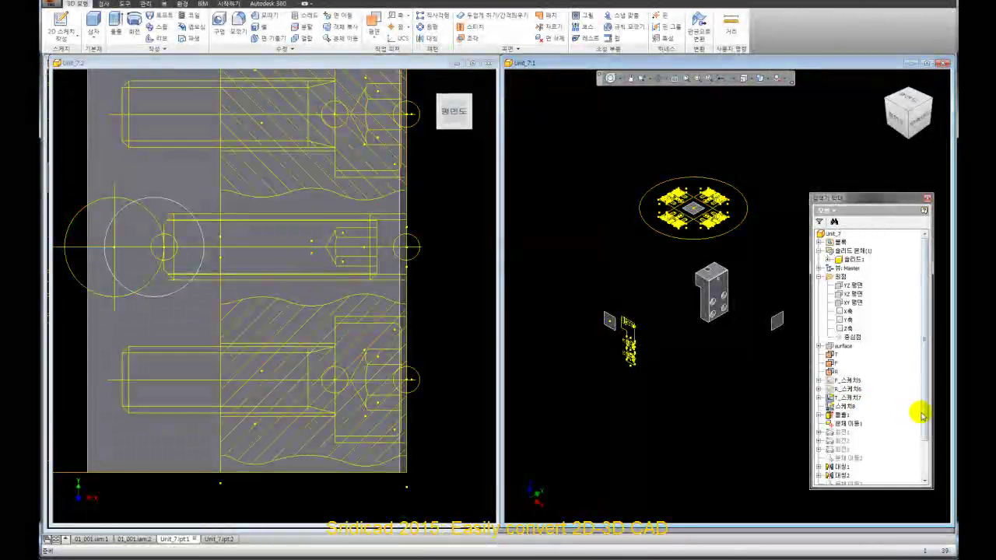
right_click(846, 406)
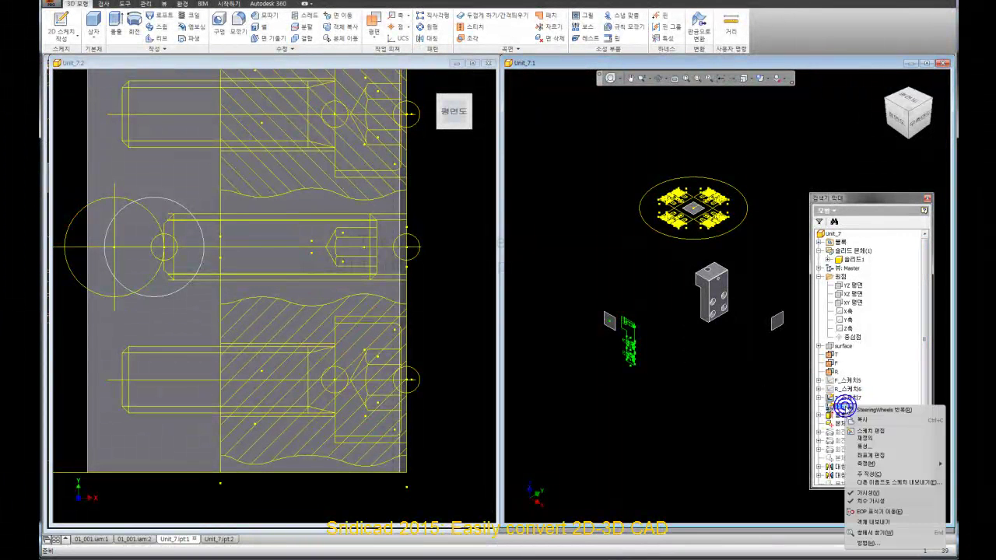
click(865, 499)
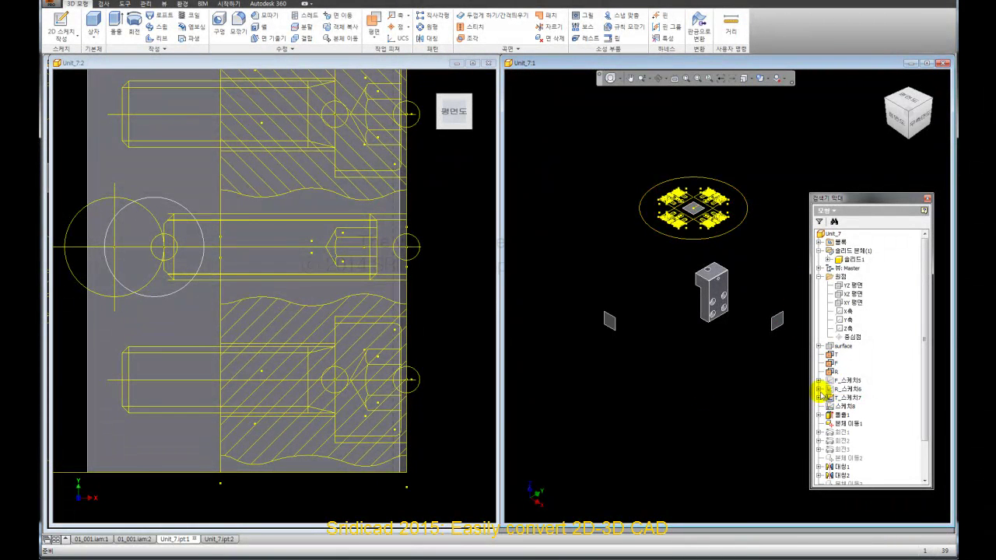
Expand awgsvfhmjk:3 and vfvdf:1 under F_스케치5, then pick plane F for a new sketch.
click(819, 380)
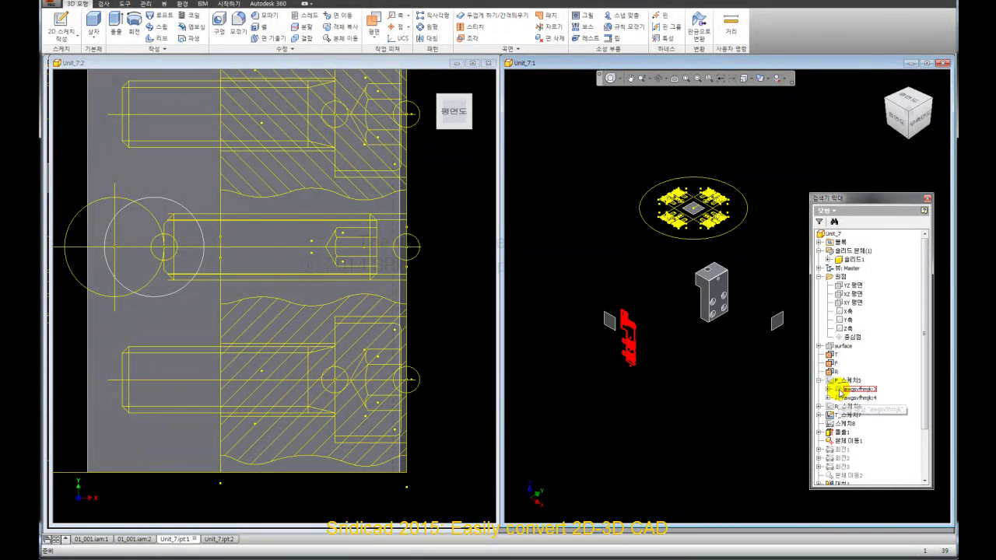
click(830, 390)
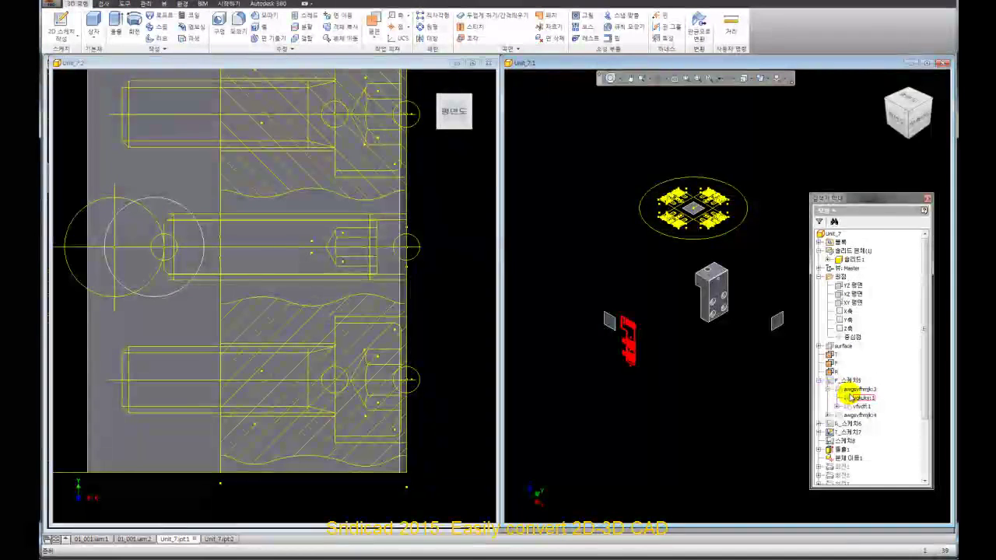
right_click(854, 406)
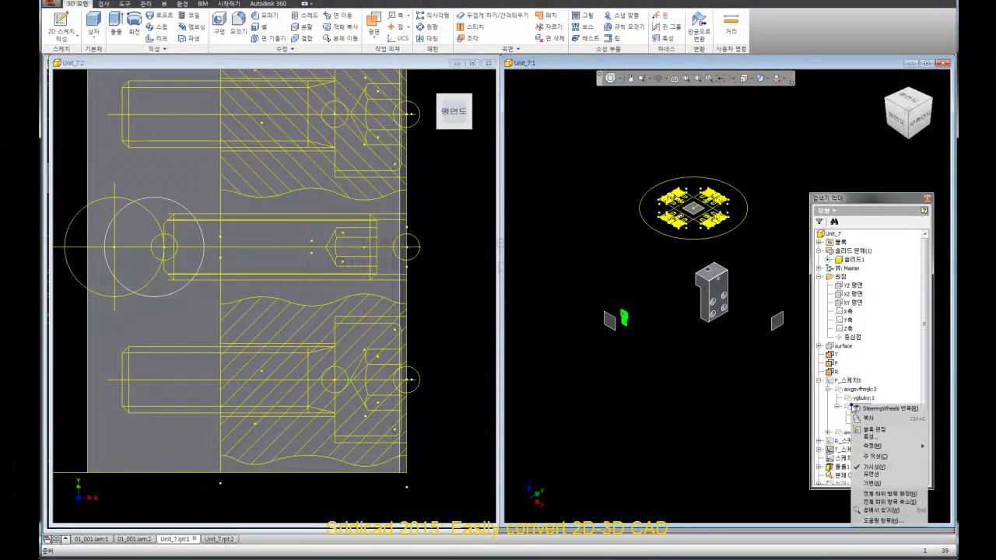
click(867, 417)
click(833, 364)
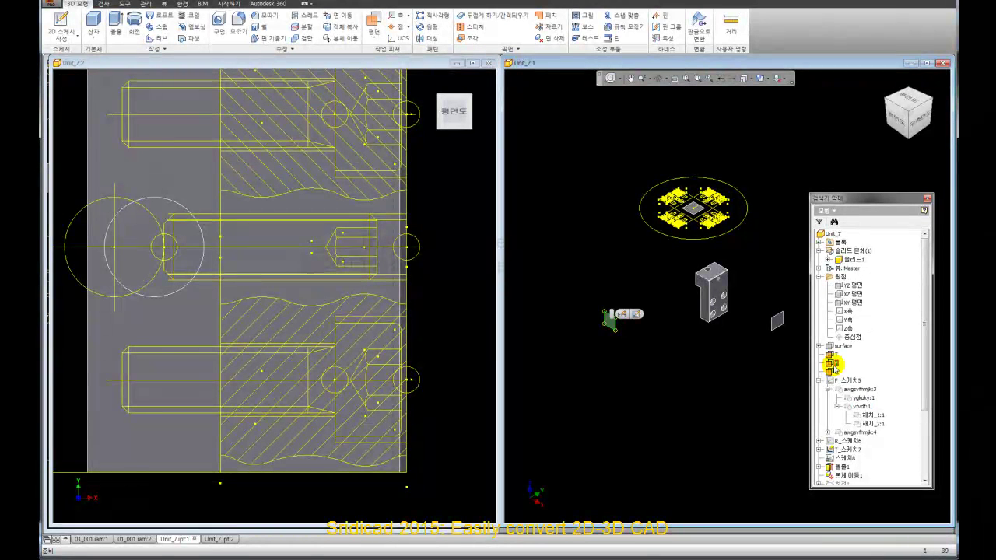
right_click(834, 368)
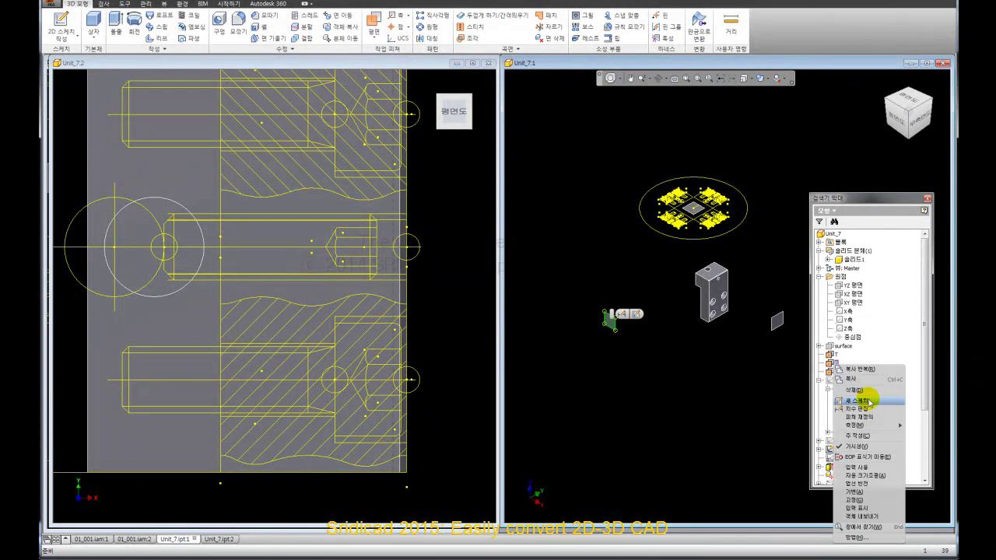
Create the new sketch 스케치10 on the F plane.
click(858, 401)
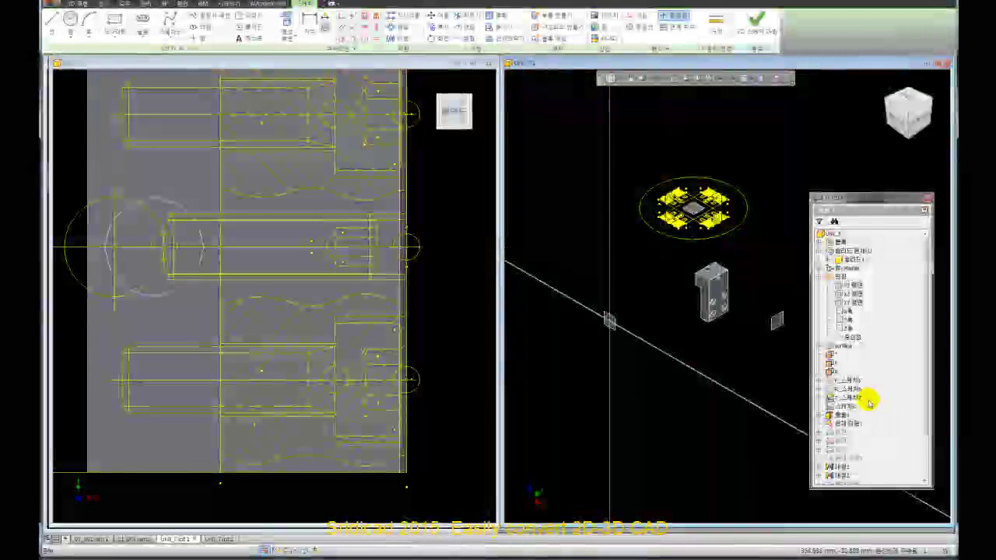
scroll(895, 436, down, 2)
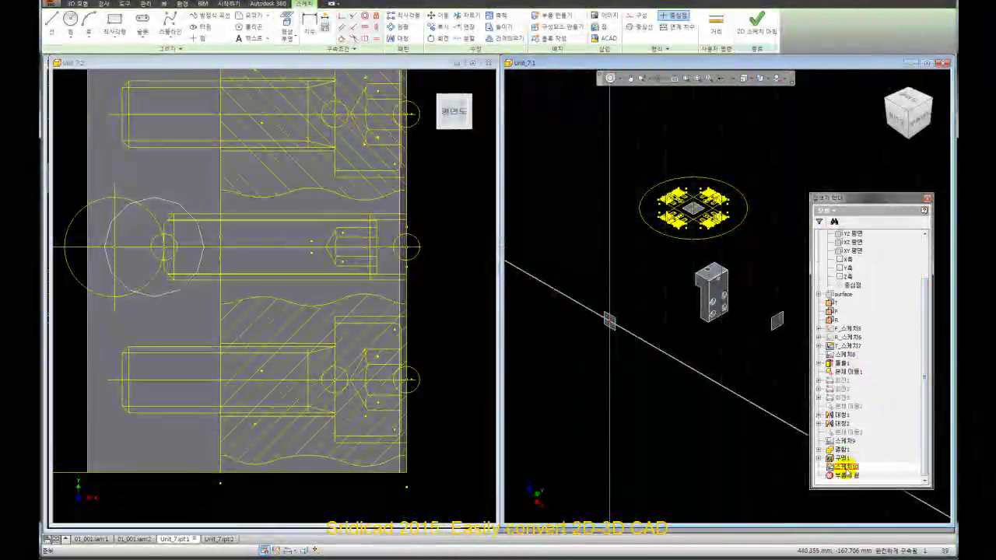
right_click(844, 467)
click(864, 424)
click(676, 407)
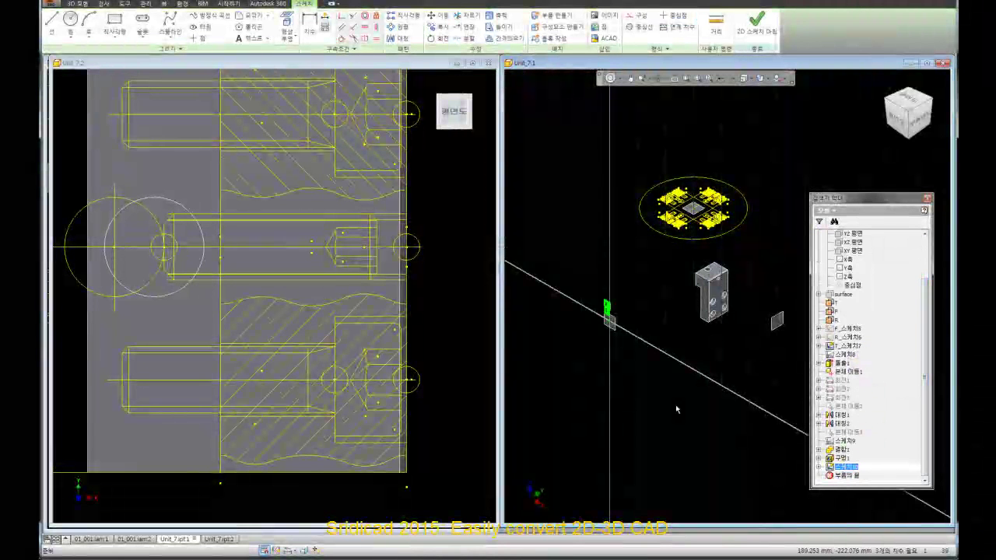
scroll(614, 327, down, 3)
scroll(591, 280, down, 2)
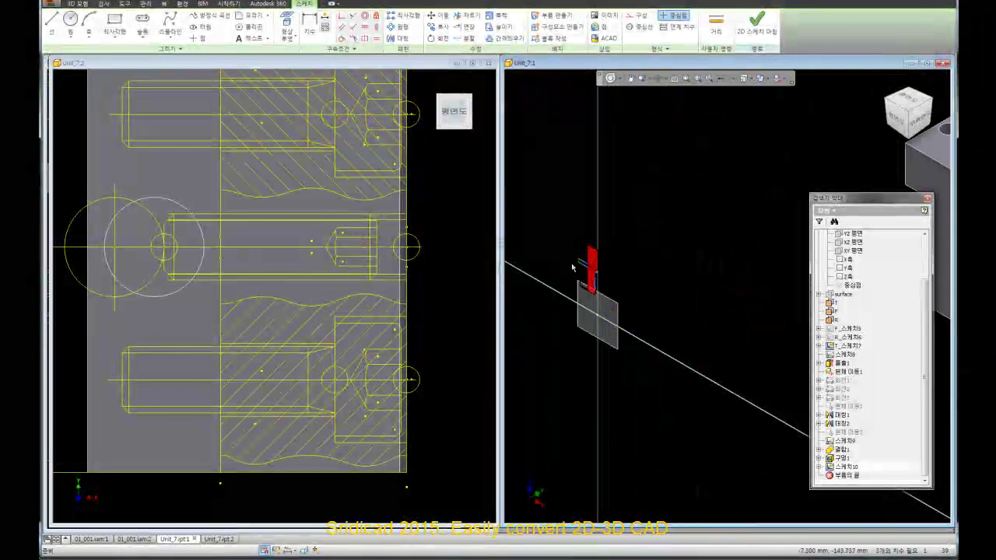
click(595, 267)
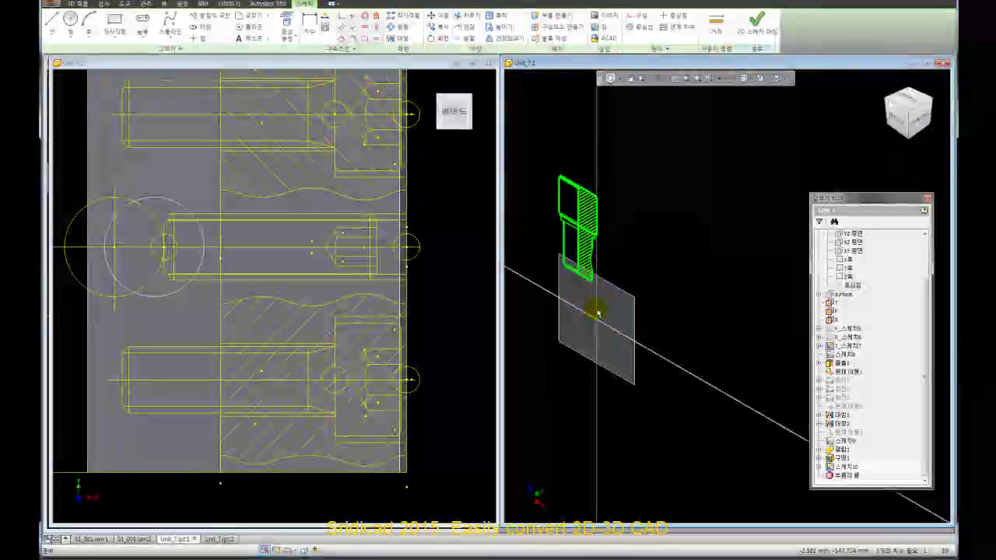
scroll(597, 312, up, 3)
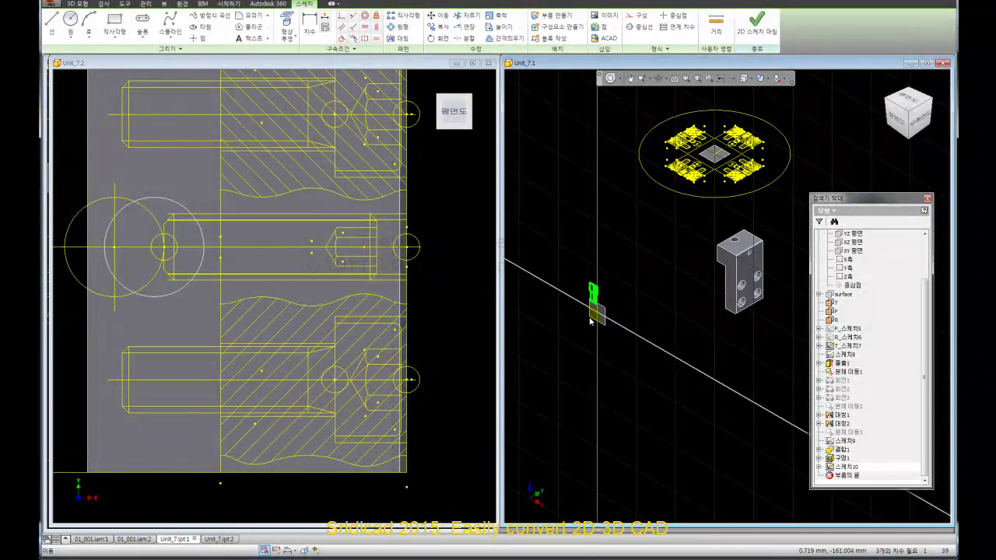
click(590, 320)
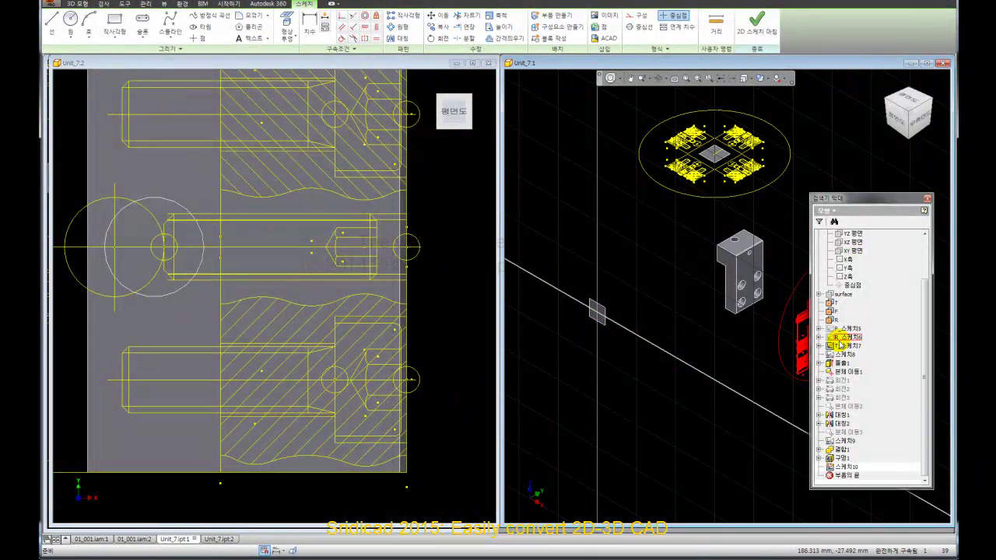
Copy the awgsvfhmjk:3 sketch block and paste it into 스케치10 beside the plane.
click(820, 328)
click(819, 329)
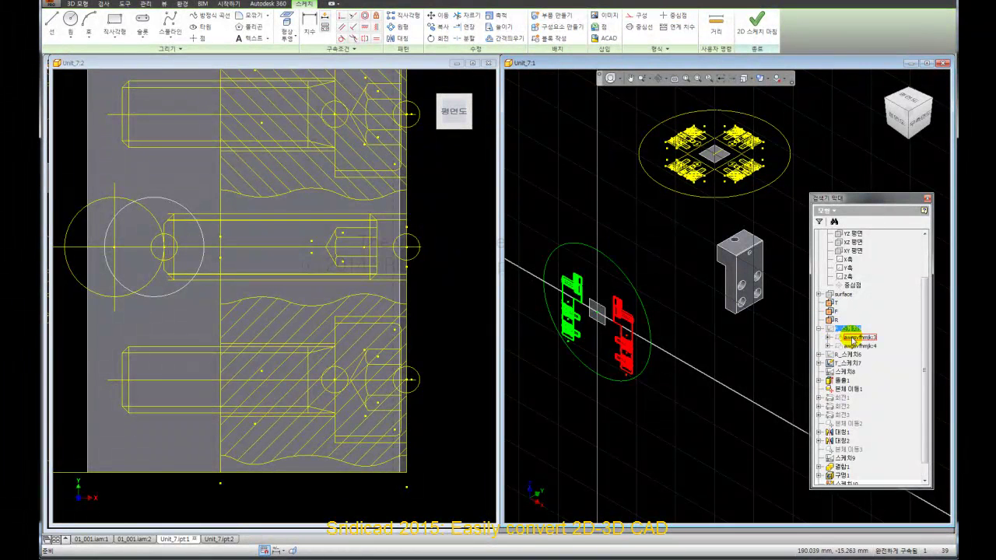
click(854, 338)
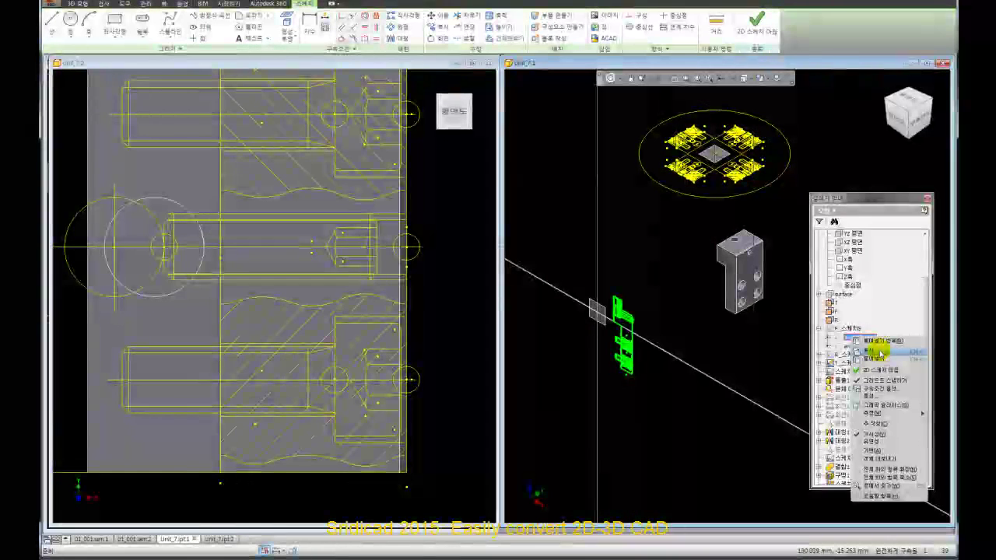
scroll(848, 436, down, 2)
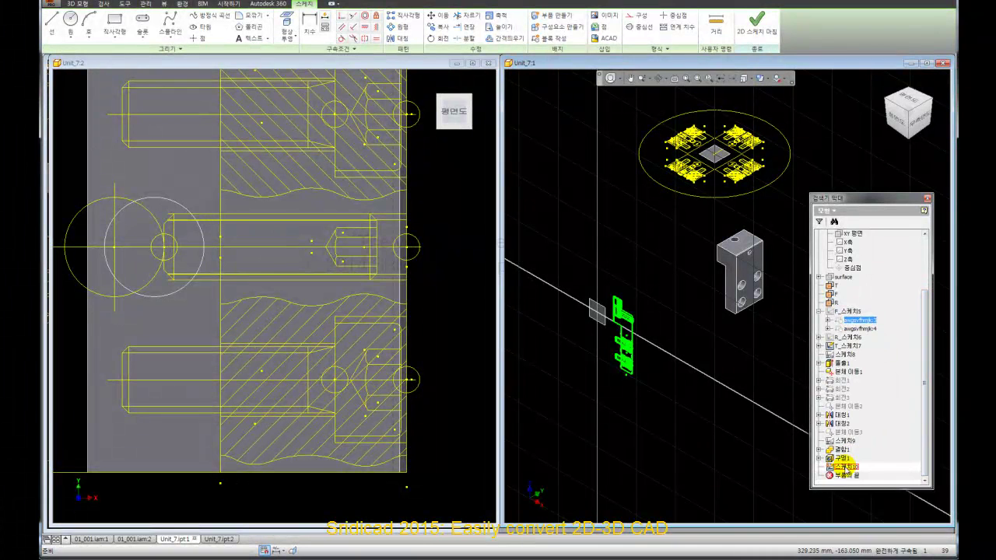
right_click(842, 464)
click(866, 449)
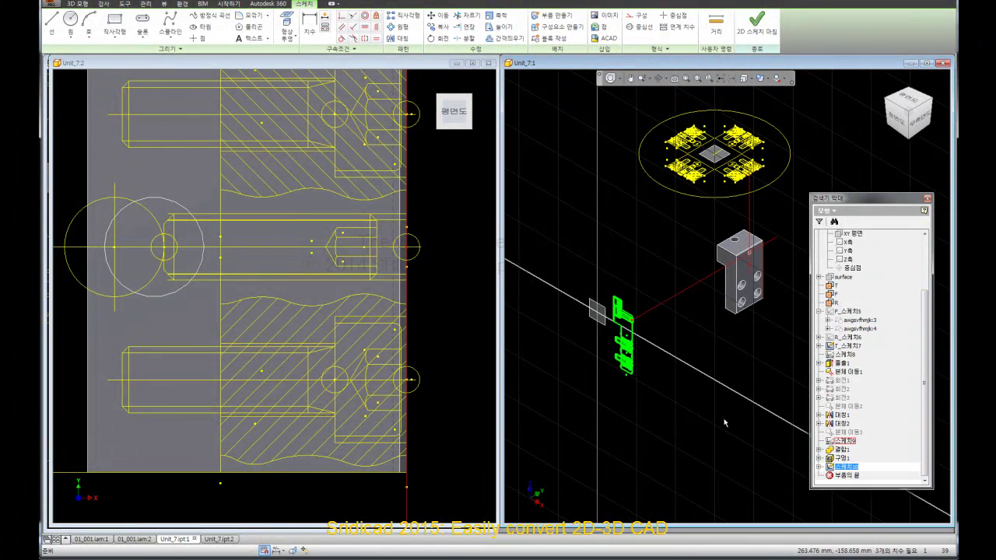
click(696, 406)
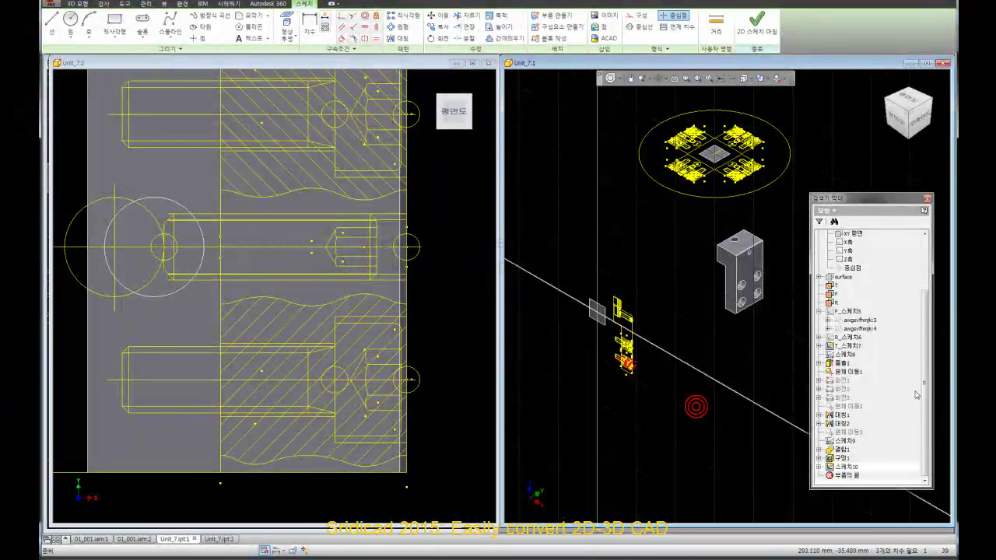
click(820, 467)
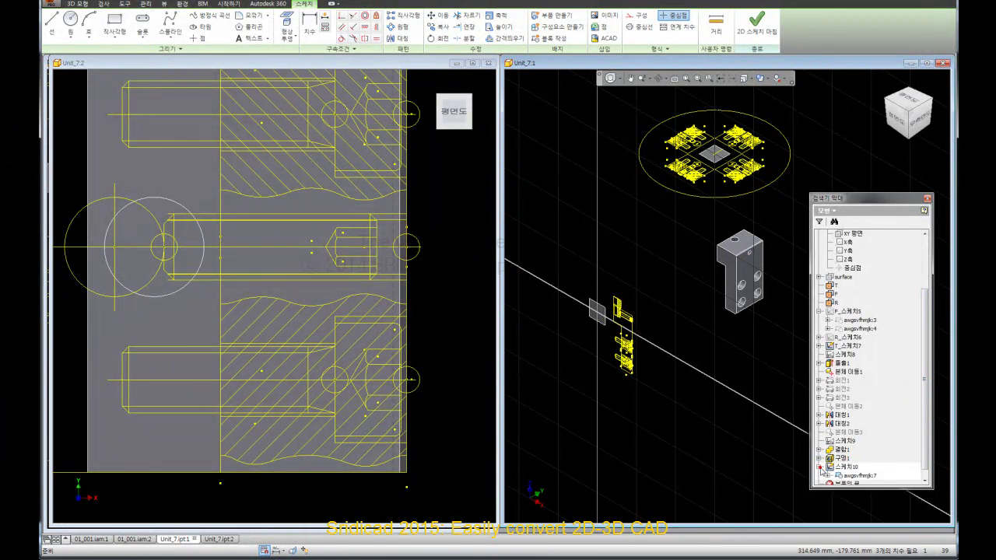
Explode the pasted block, delete the surplus pieces, and select the remaining bolt section.
right_click(631, 323)
click(601, 322)
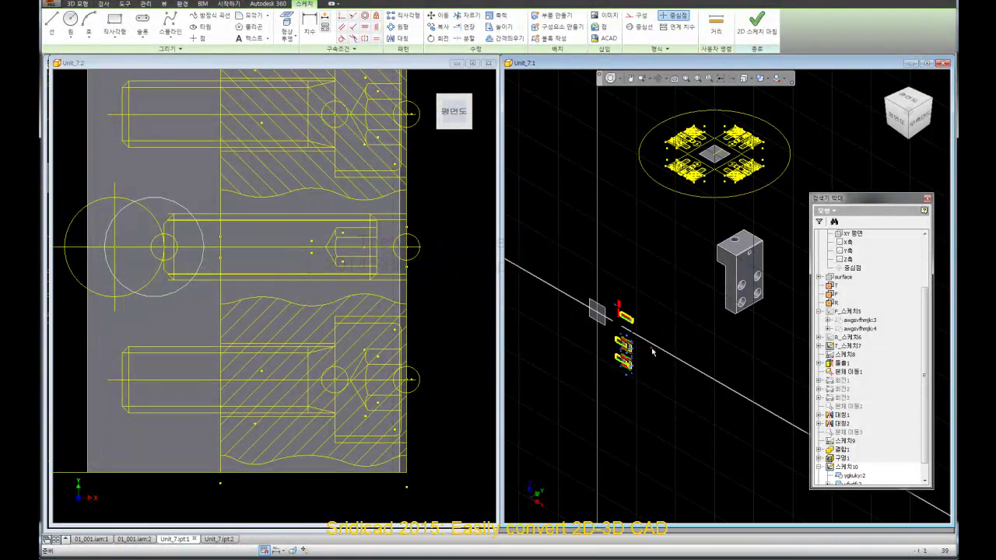
drag(604, 301, 710, 423)
key(Delete)
scroll(628, 324, up, 2)
click(612, 297)
right_click(612, 300)
key(Escape)
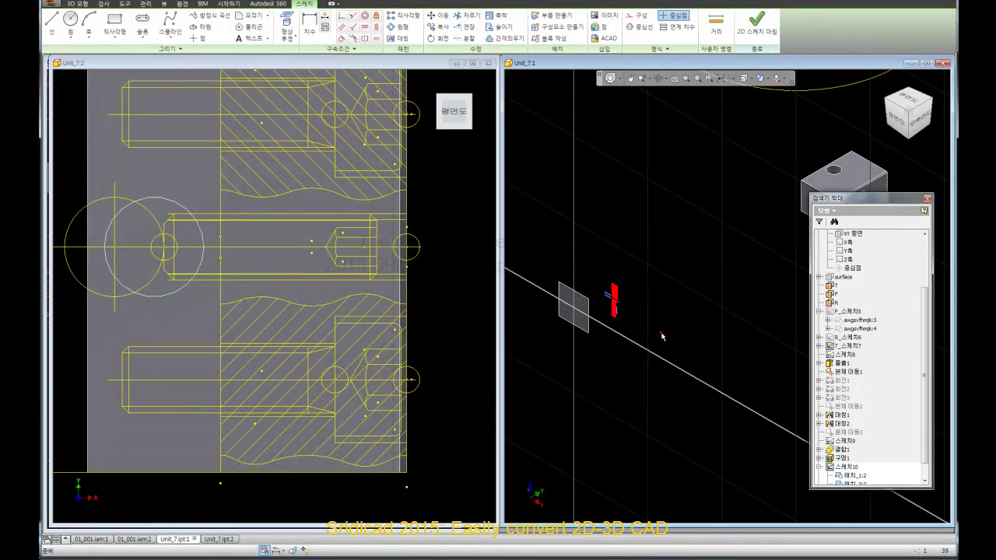
drag(593, 255, 631, 315)
Format the bolt section lines as Default linetype, Yellow, 0.10 mm lineweight.
click(661, 48)
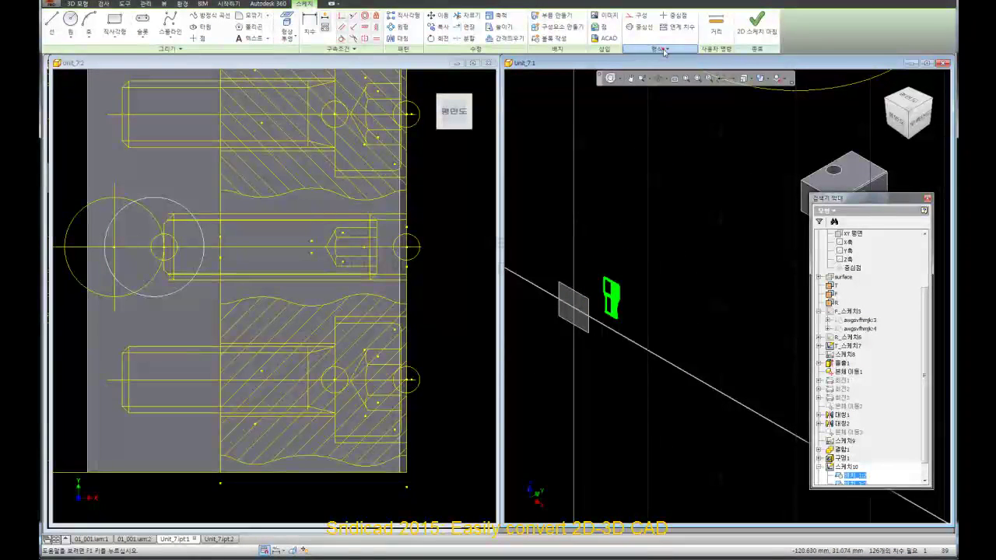
click(664, 63)
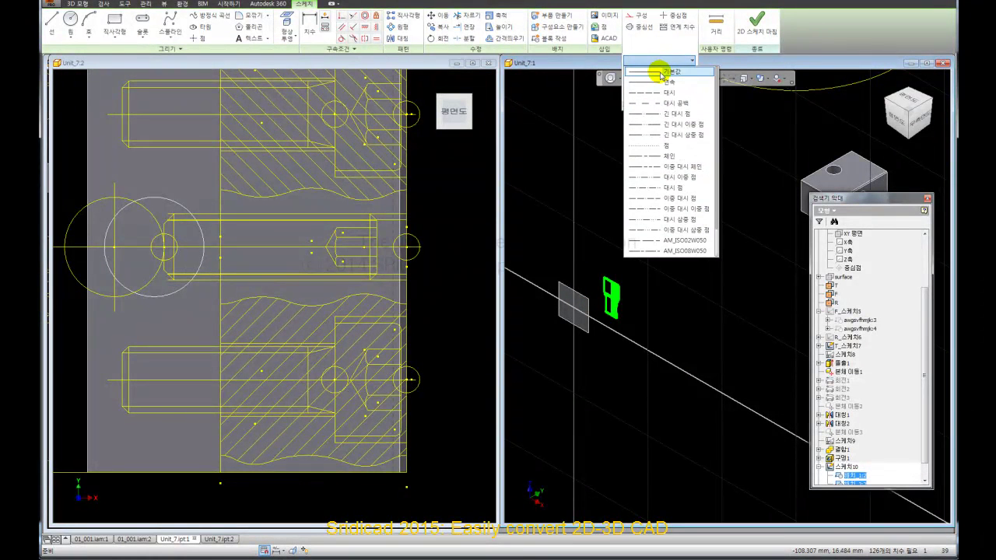
click(660, 72)
click(660, 73)
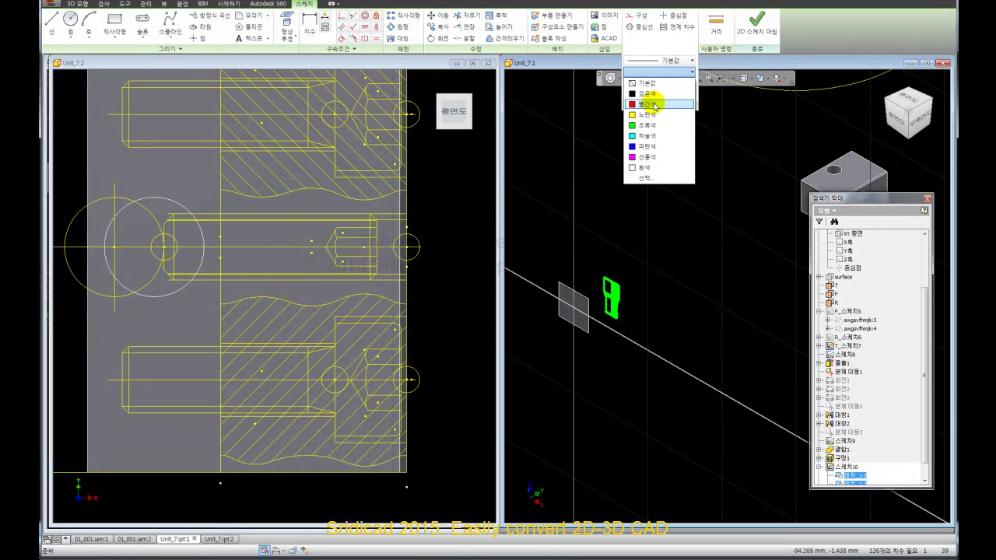
click(656, 117)
click(662, 83)
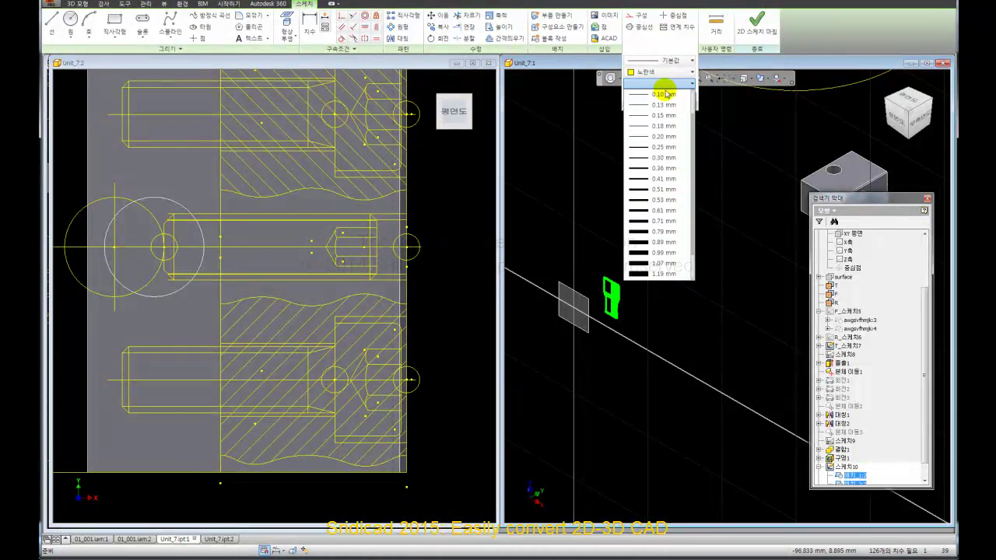
click(661, 91)
click(705, 196)
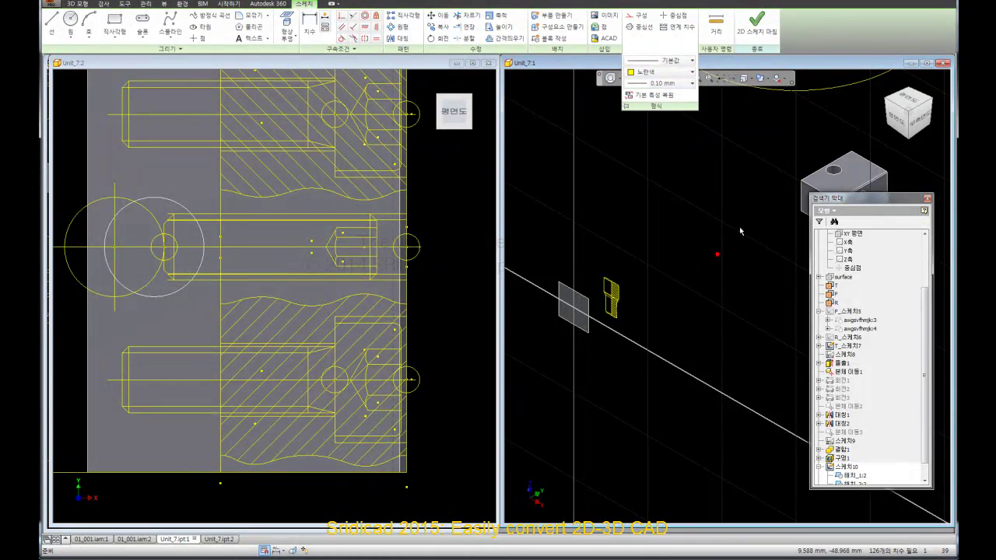
Switch between the Unit_7.ipt documents and activate the left Unit_7:2 window.
click(218, 539)
click(218, 539)
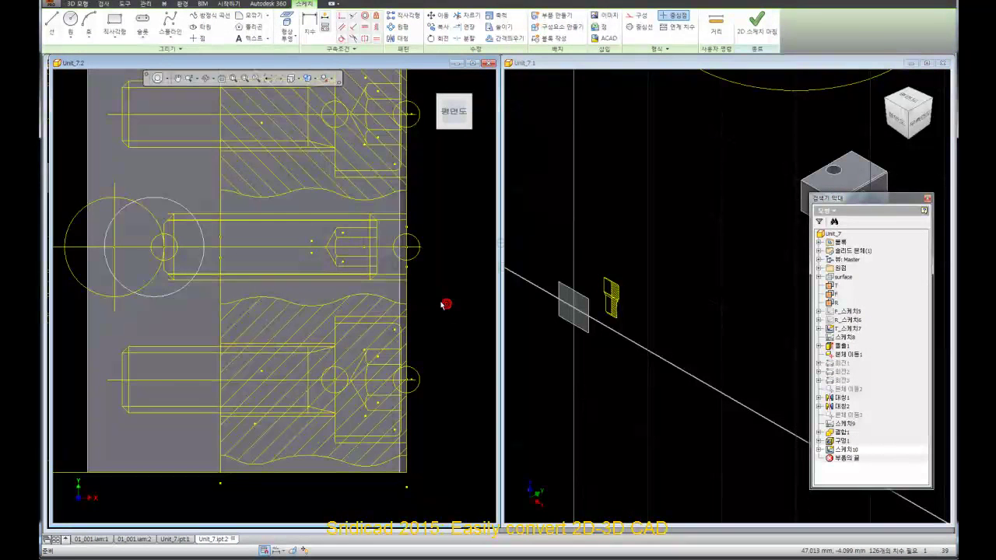
scroll(360, 326, down, 5)
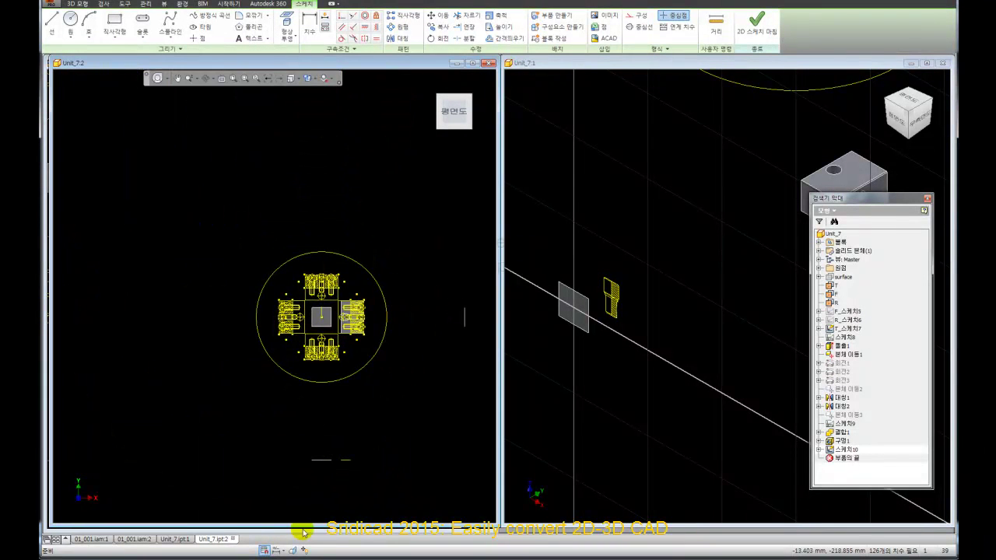
click(185, 540)
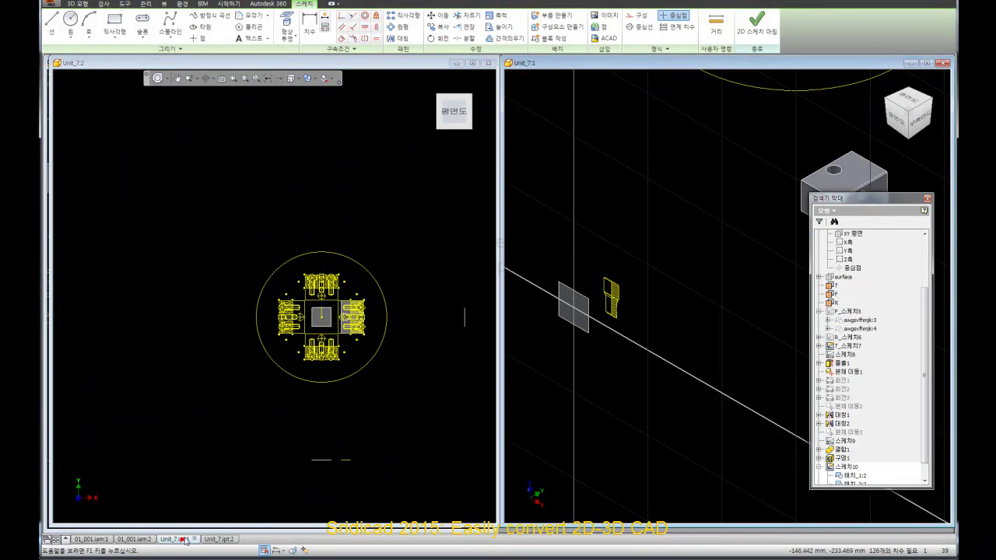
click(411, 379)
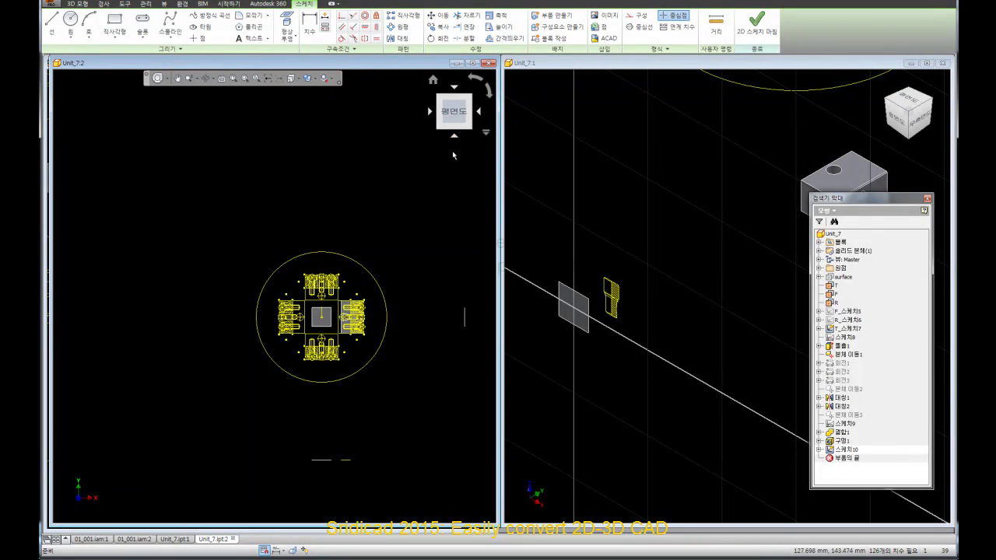
In the front view, remove the hatched right half of the bolt profile.
click(457, 140)
scroll(263, 317, up, 4)
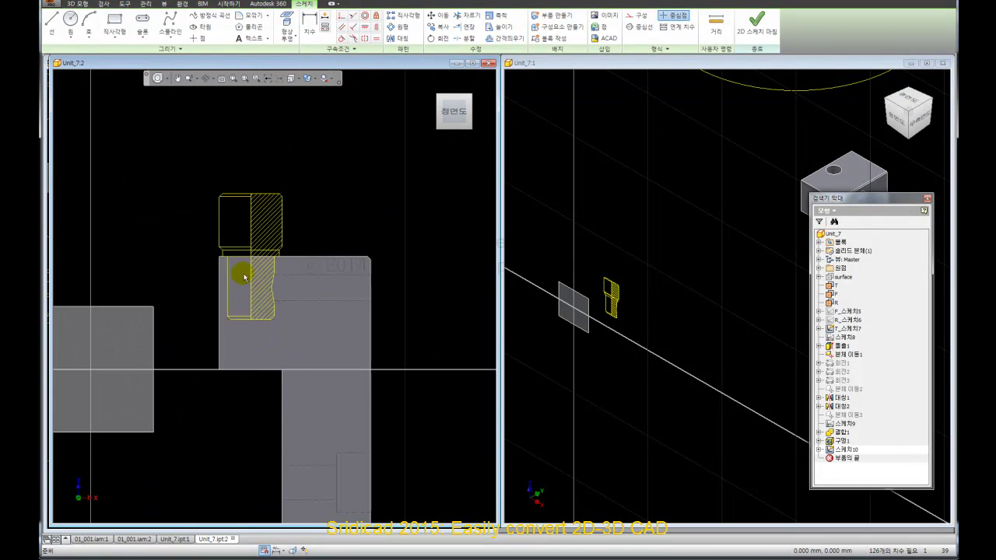
scroll(246, 256, up, 2)
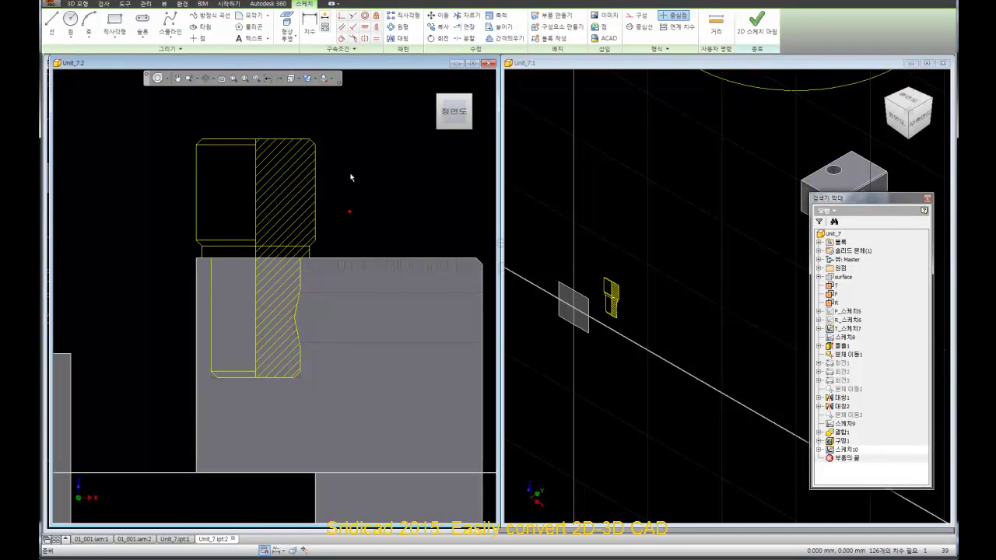
click(324, 79)
click(333, 98)
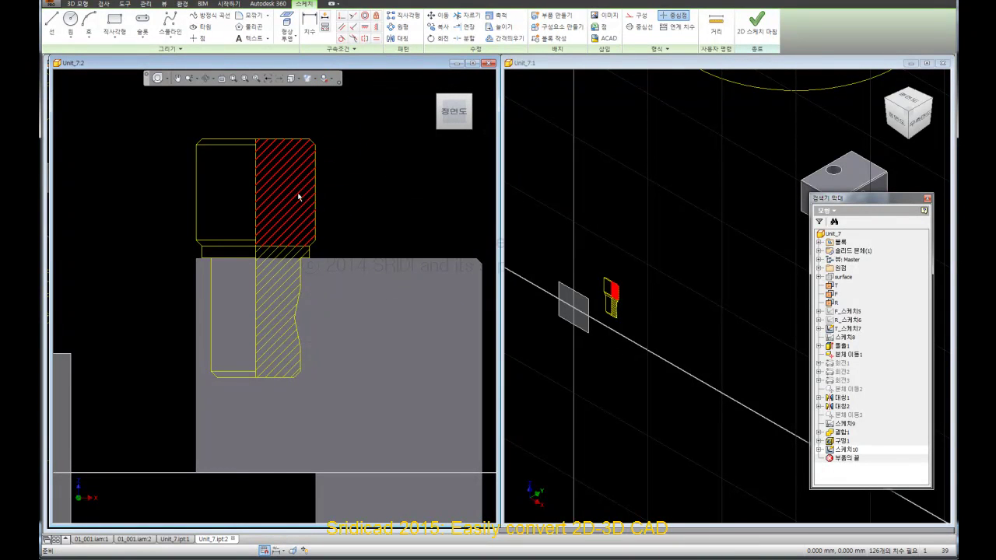
key(Escape)
mouse_move(265, 119)
mouse_down()
mouse_move(388, 432)
mouse_move(292, 119)
mouse_up()
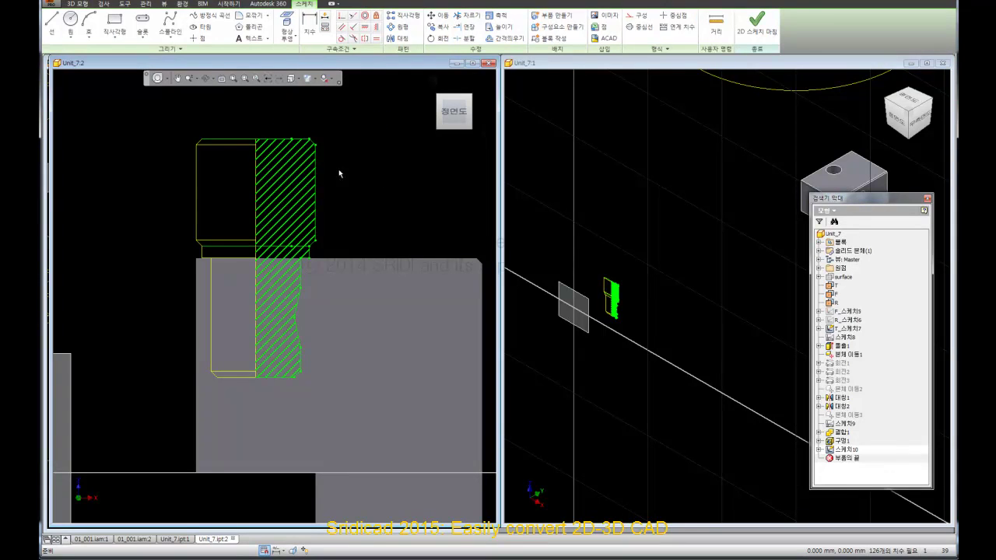
drag(264, 120, 392, 411)
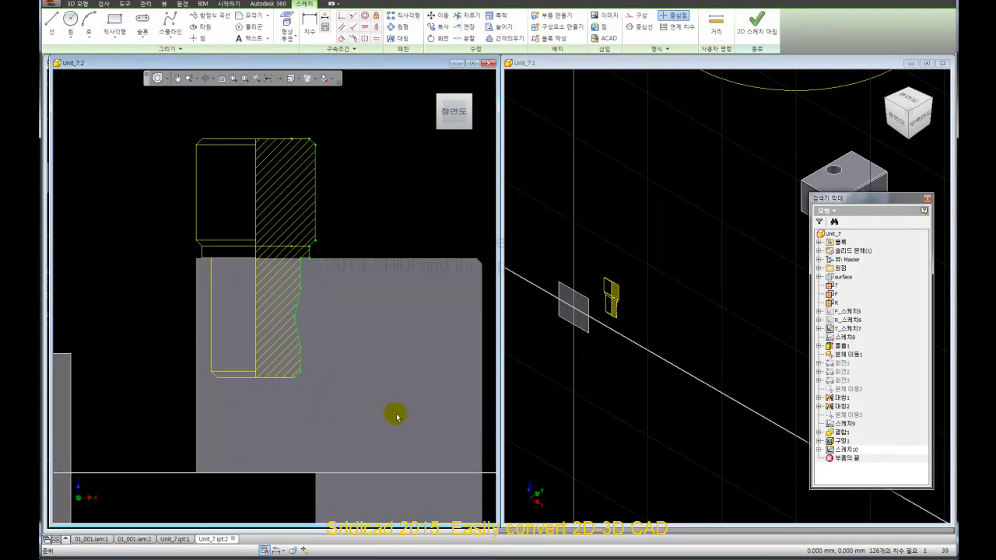
click(291, 191)
click(293, 265)
Trim the overhanging middle and bottom lines and finish the half-profile sketch.
click(466, 15)
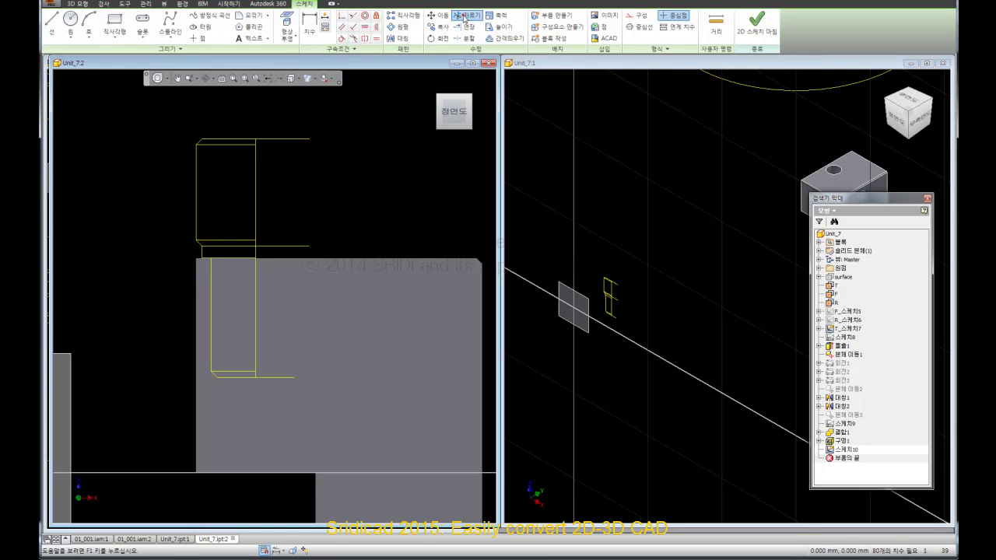
click(277, 246)
click(241, 239)
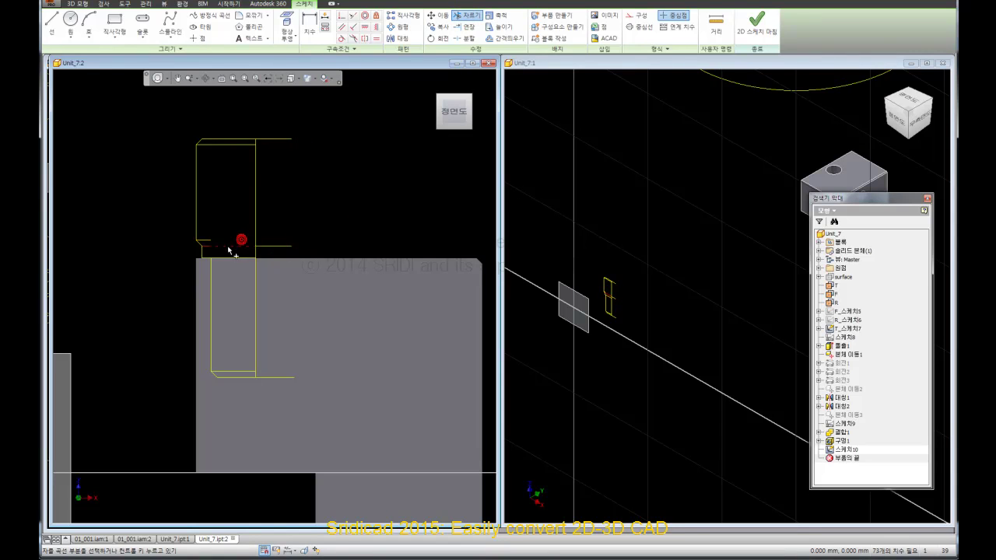
click(263, 377)
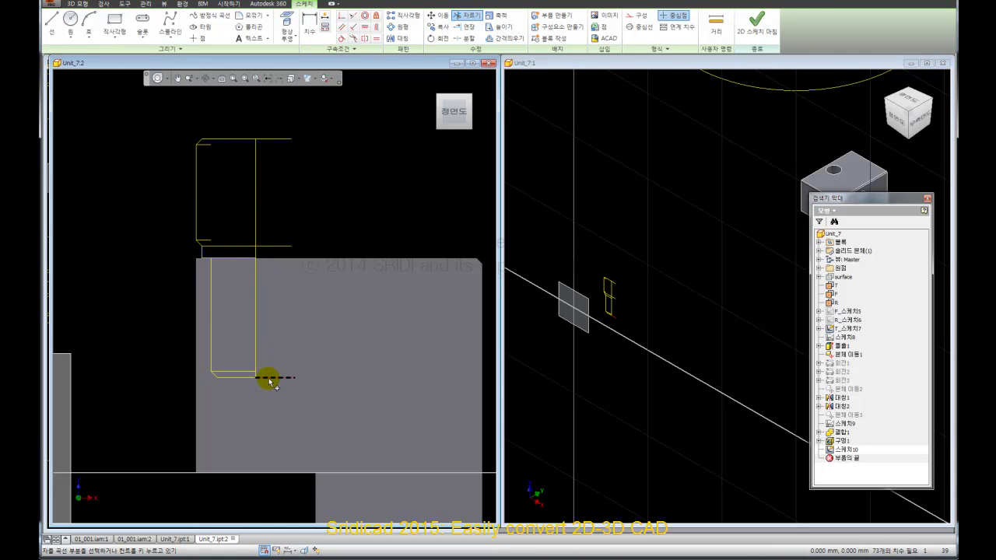
click(701, 50)
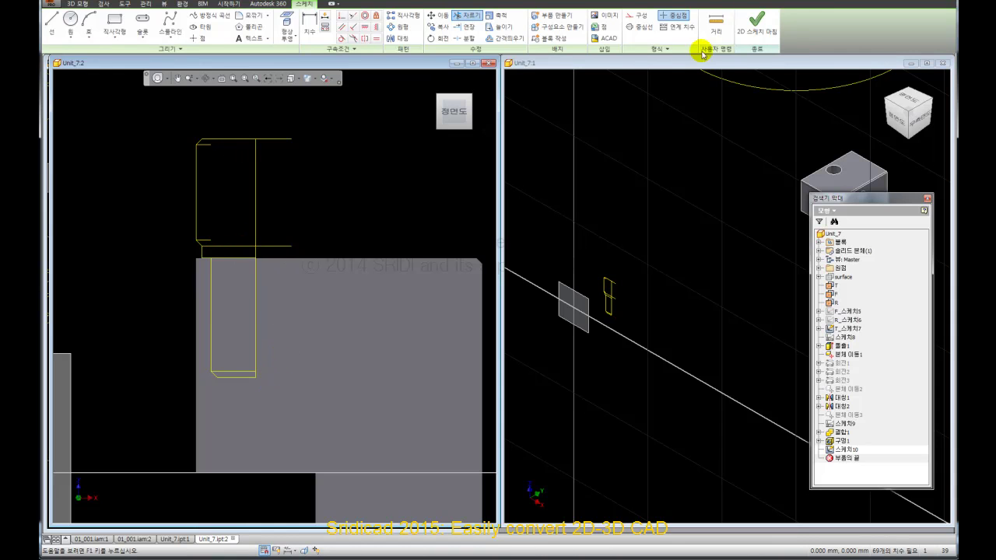
click(756, 22)
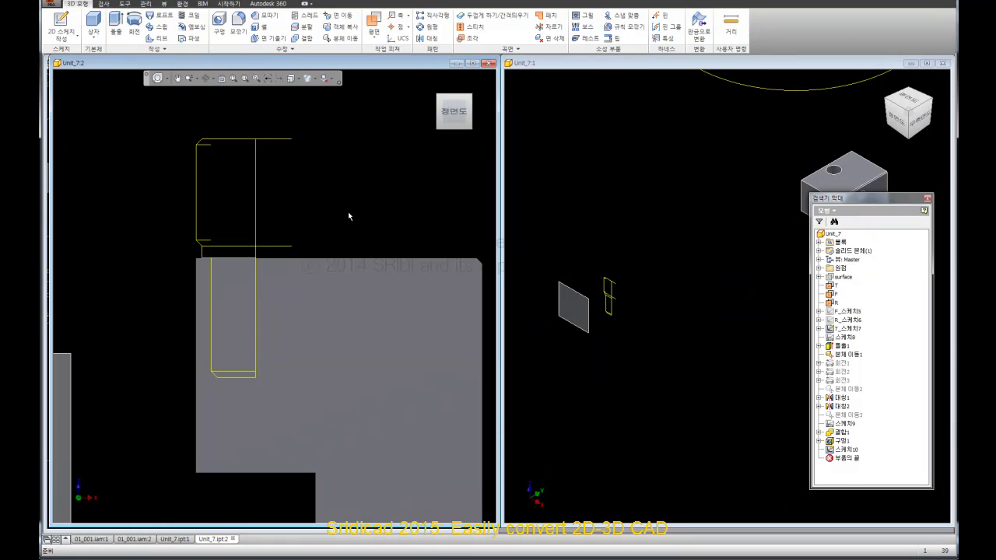
click(631, 330)
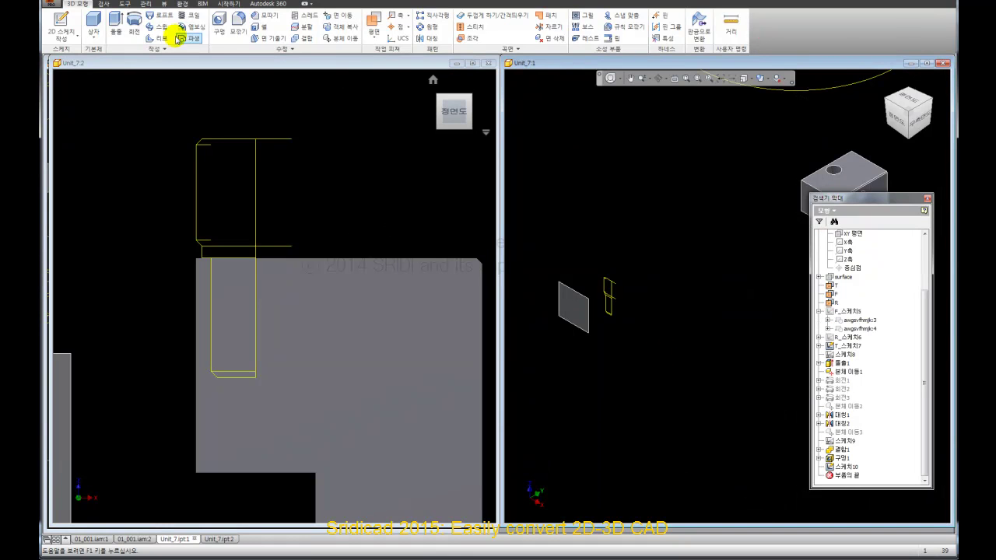
click(132, 24)
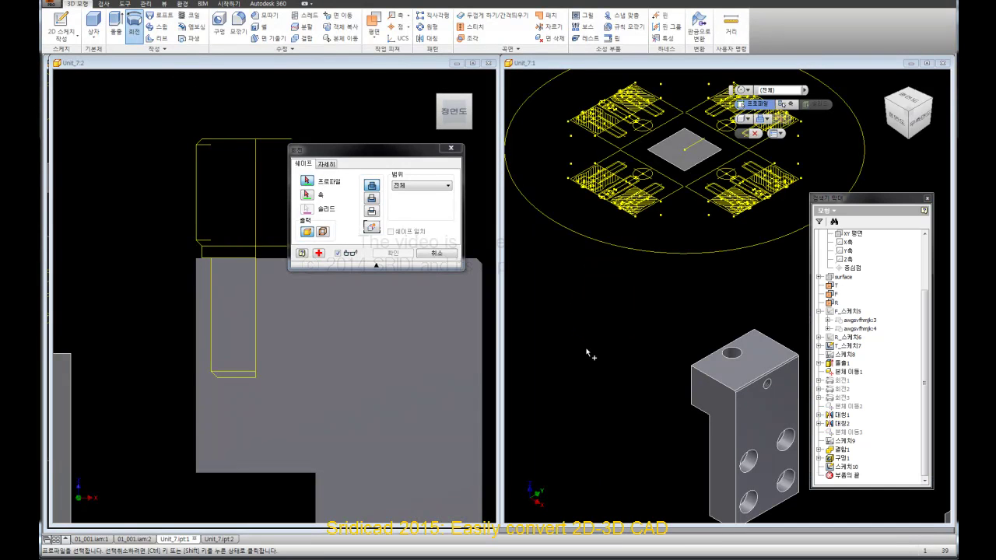
click(438, 254)
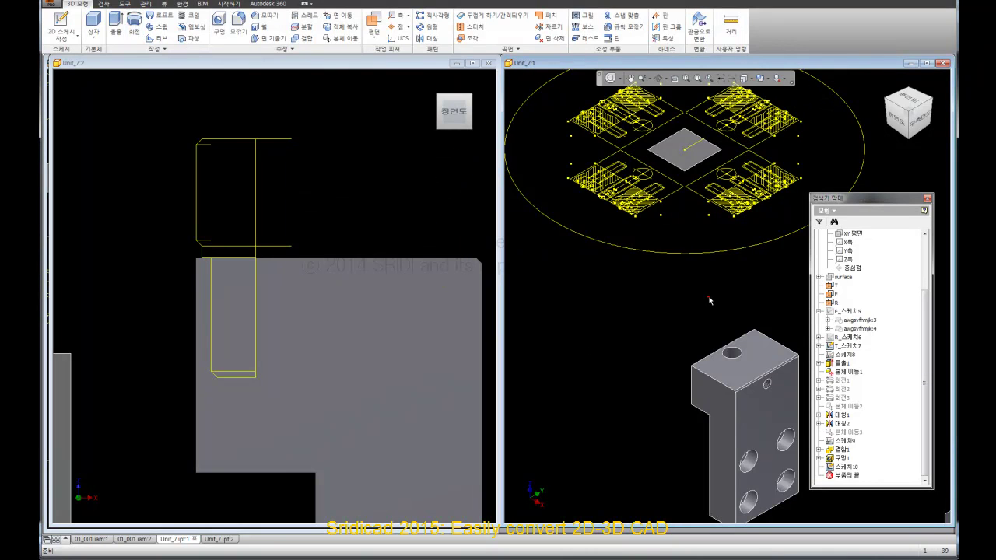
scroll(709, 303, down, 2)
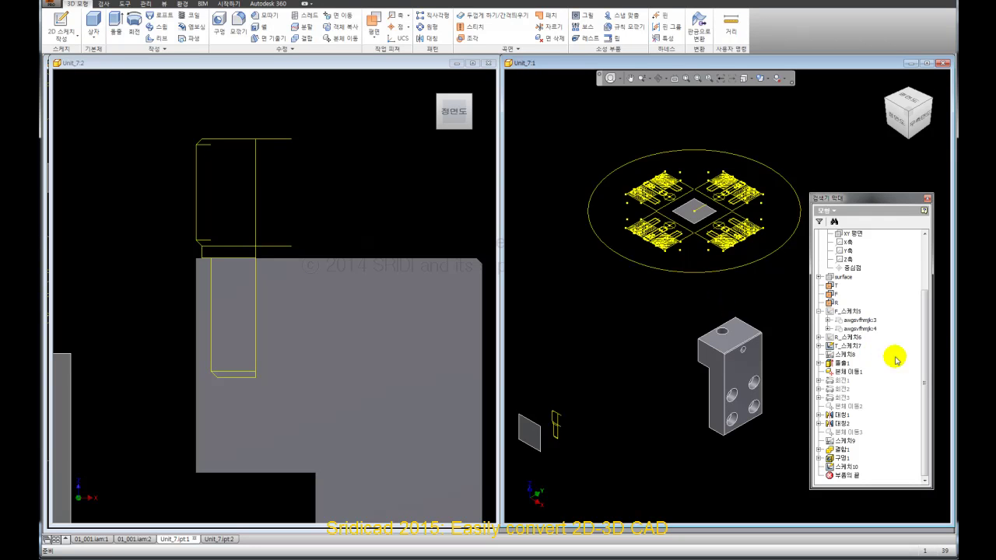
Turn off visibility of the T_스케치7 pattern sketch.
right_click(852, 350)
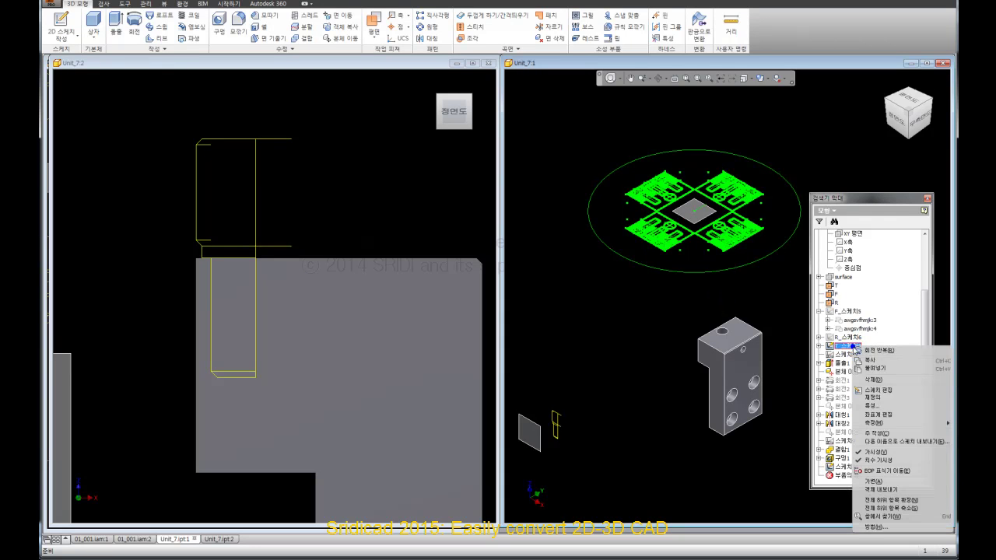
click(875, 454)
click(663, 429)
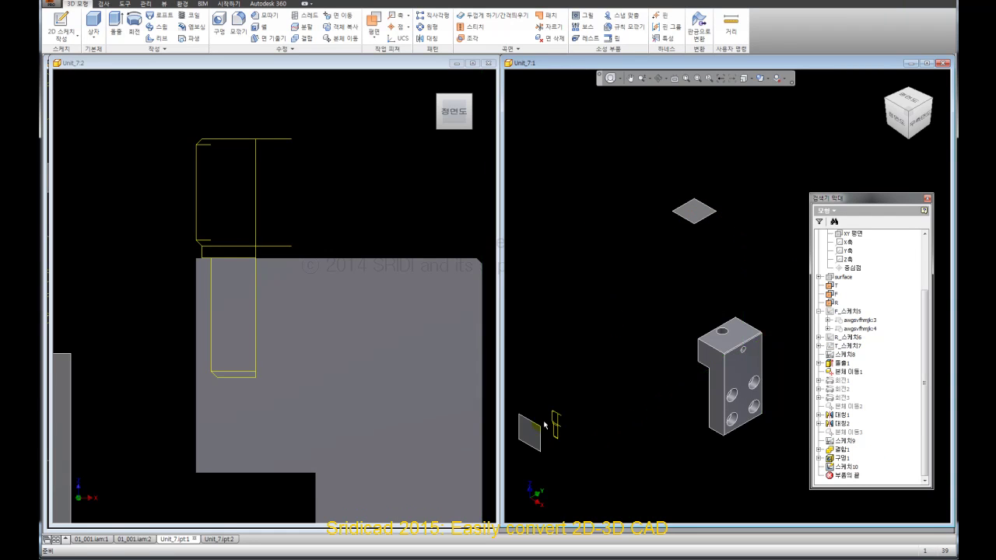
scroll(544, 424, down, 5)
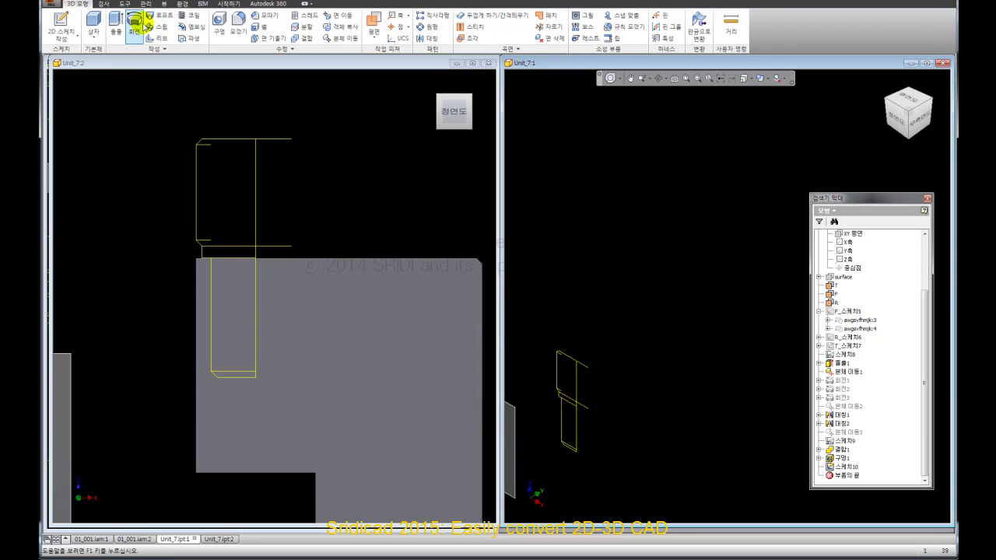
Try a Revolve on the bolt half-profile, then cancel it.
click(136, 31)
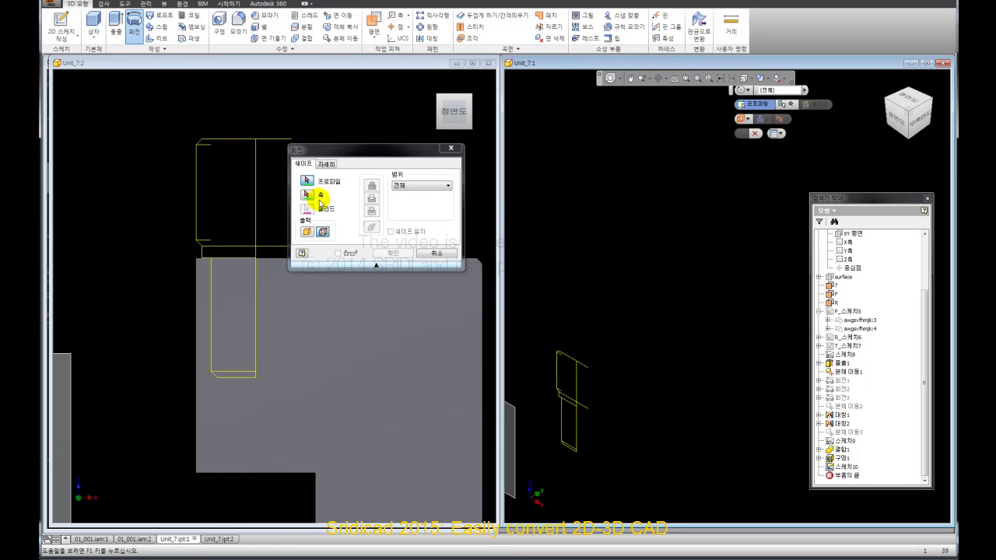
scroll(562, 428, down, 3)
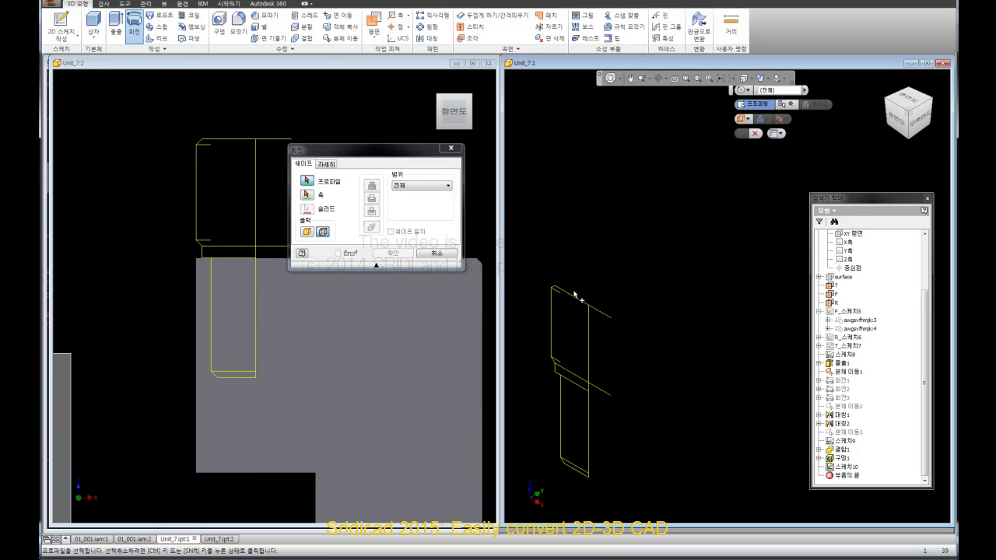
click(435, 254)
Edit the bolt profile sketch, delete the stray horizontal lines and cross line, and finish it.
click(265, 141)
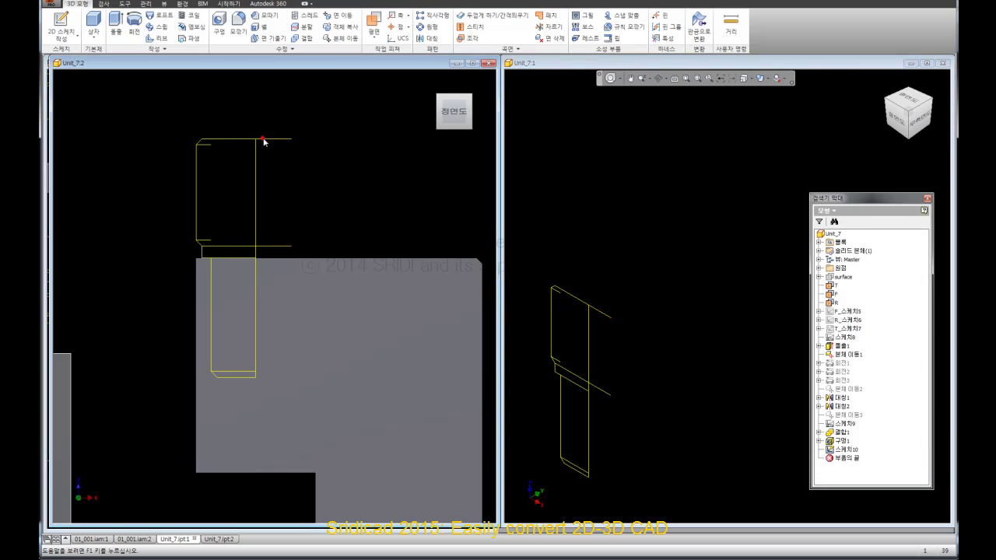
right_click(266, 141)
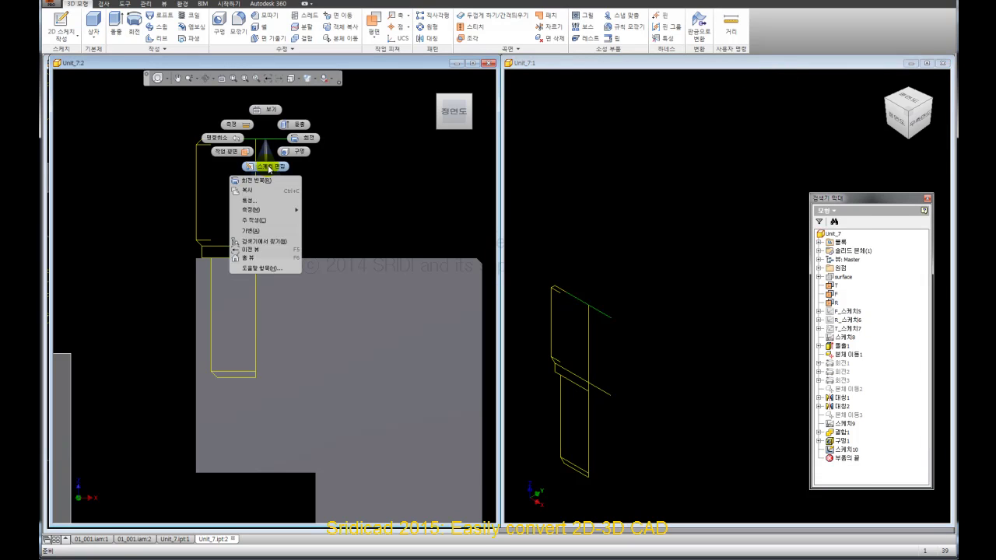
click(263, 166)
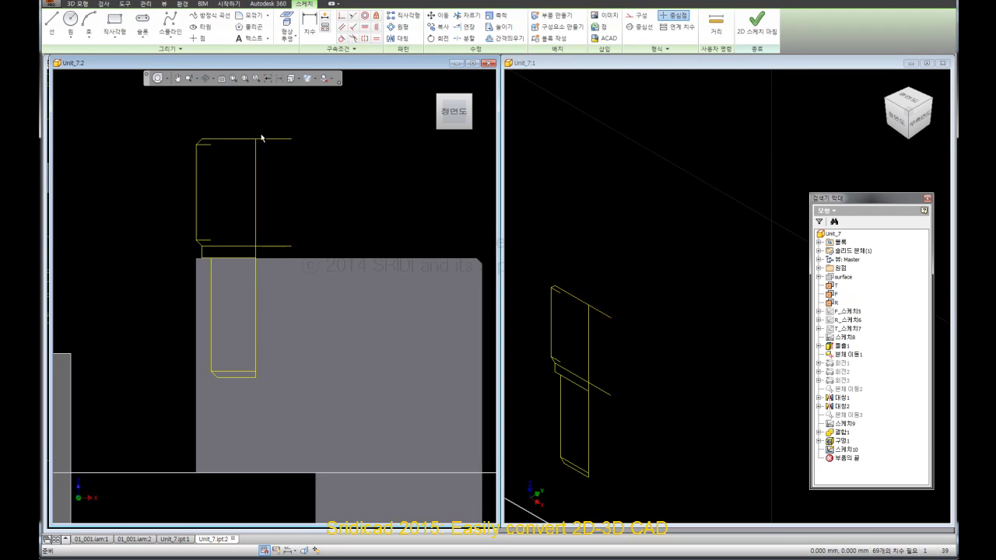
drag(289, 130, 278, 257)
key(Delete)
middle_drag(227, 192, 294, 197)
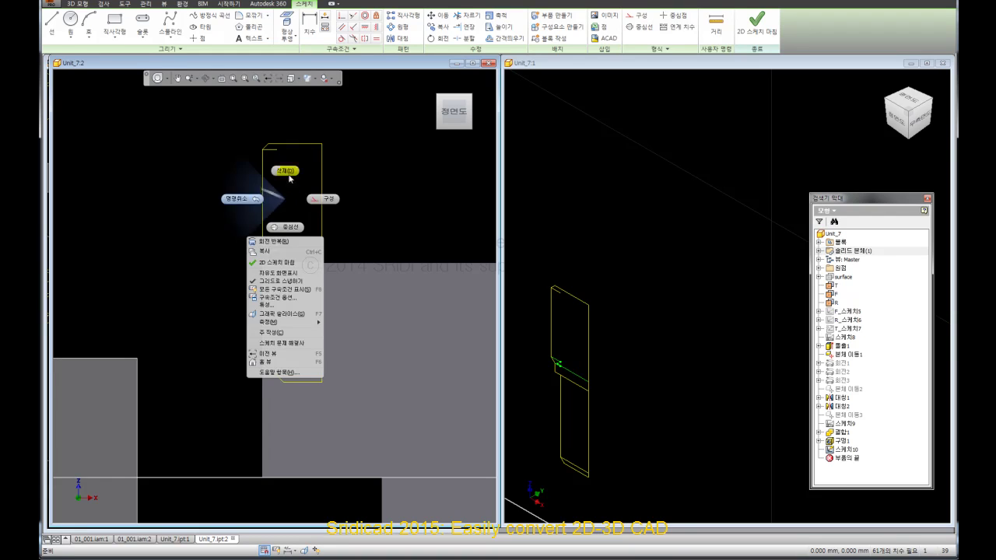
click(284, 166)
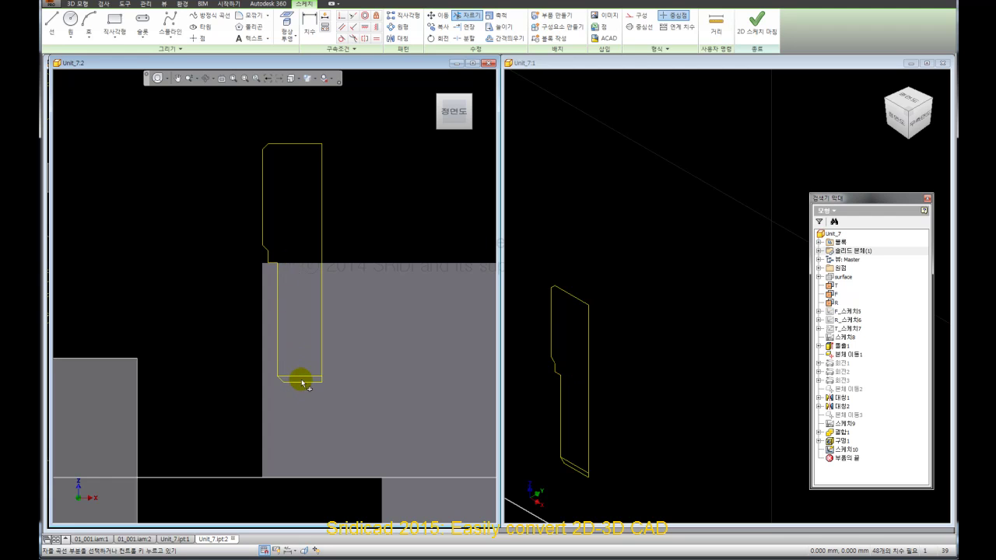
click(767, 43)
Abandon the Revolve and reopen the bolt profile sketch for editing.
click(645, 223)
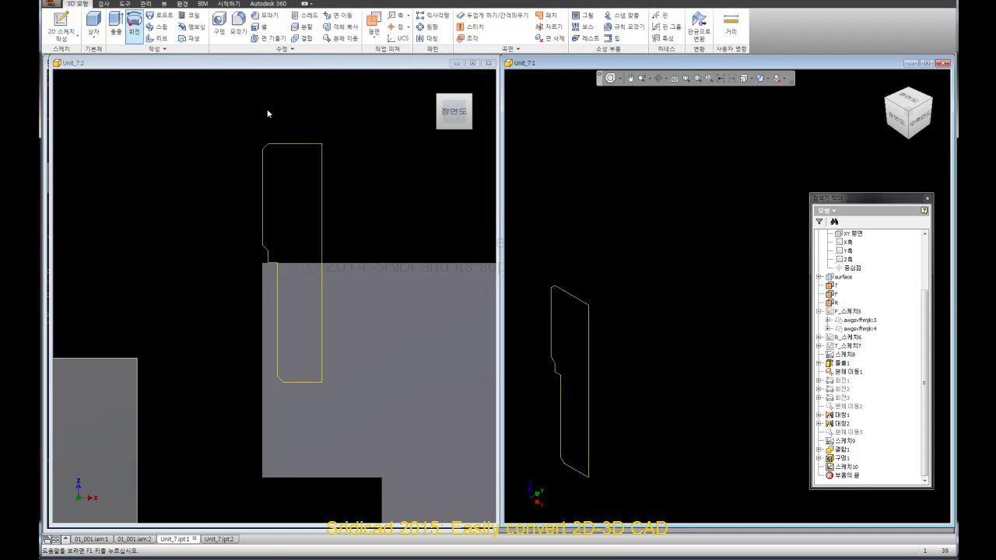
click(437, 252)
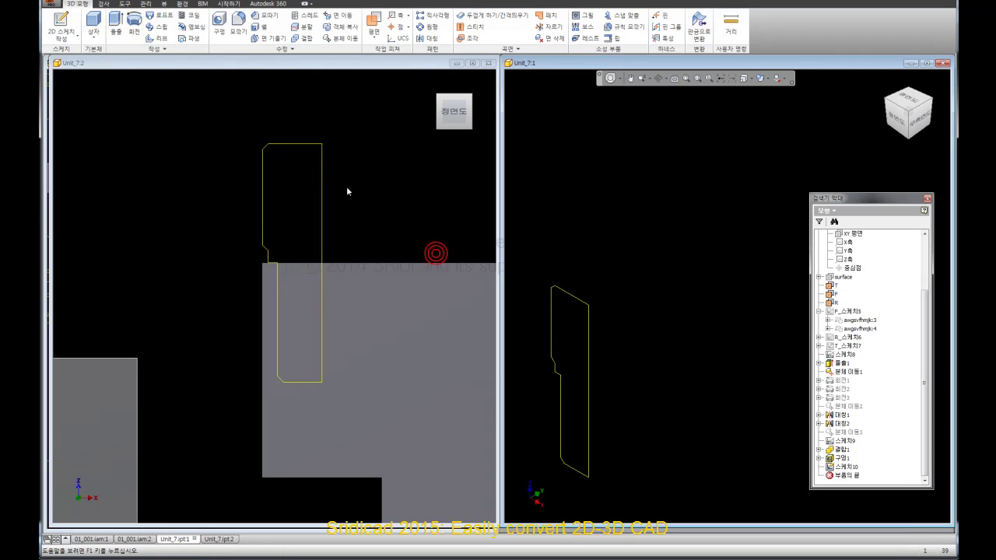
click(347, 188)
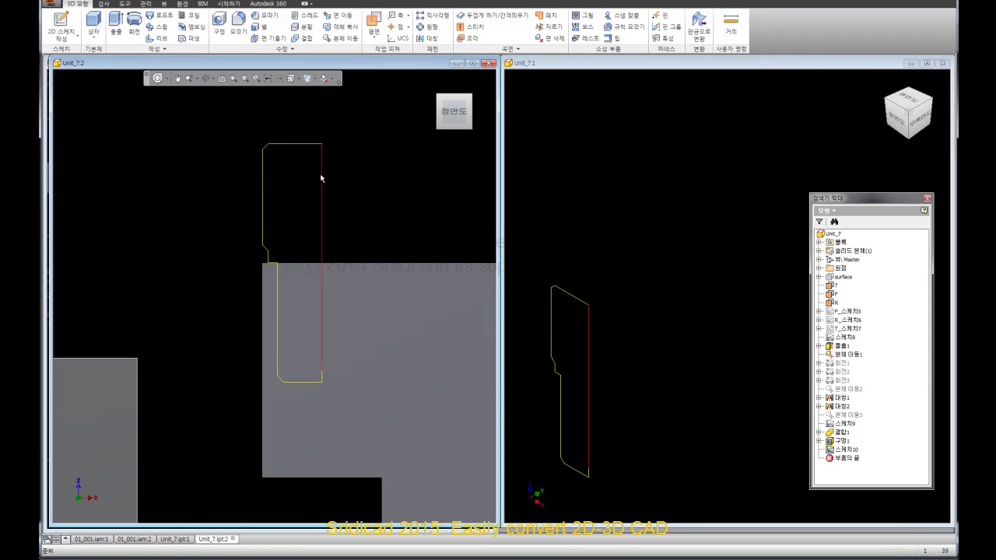
right_click(293, 146)
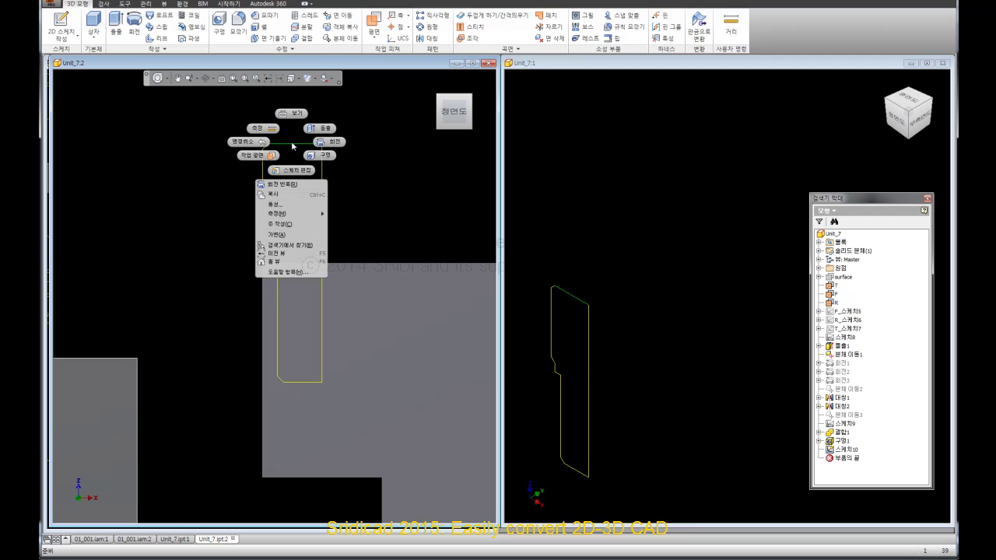
click(363, 202)
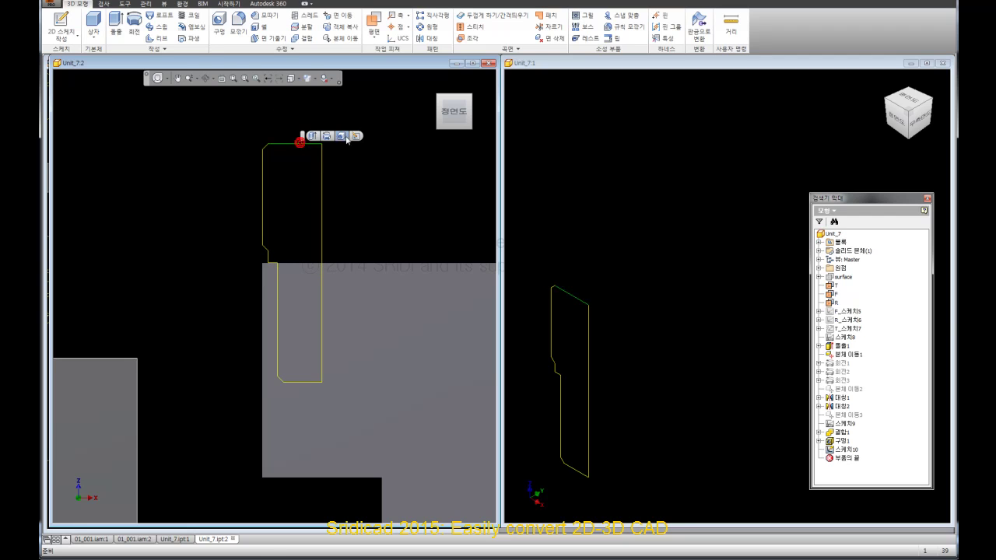
double_click(305, 145)
Close the profile loop, add the right-edge coincident constraint, and merge points (Yes, Yes, No).
right_click(307, 146)
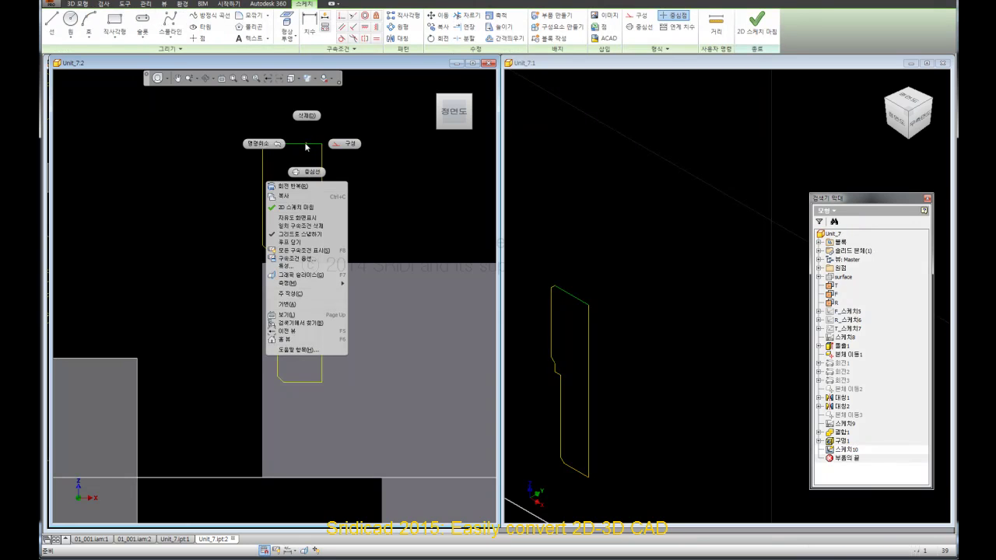
click(301, 242)
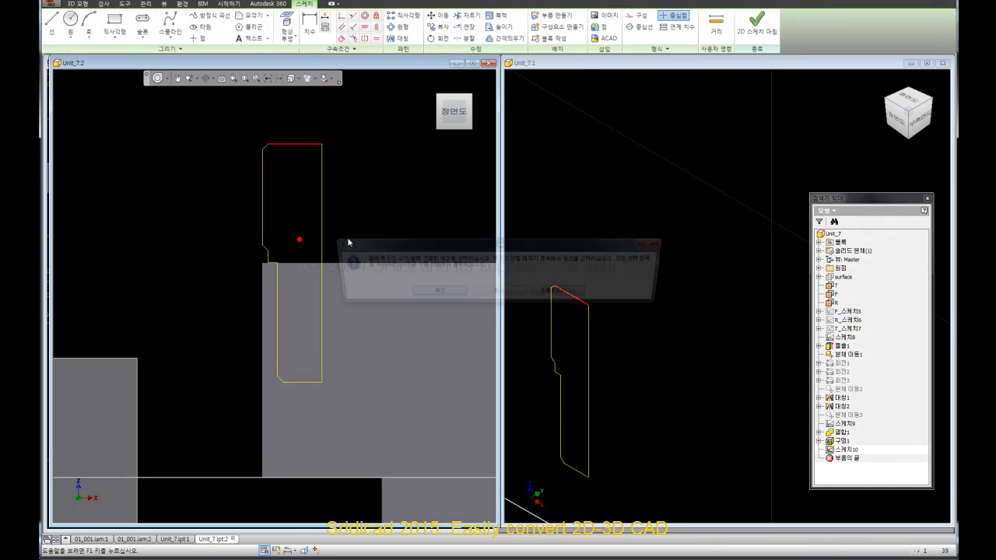
click(449, 294)
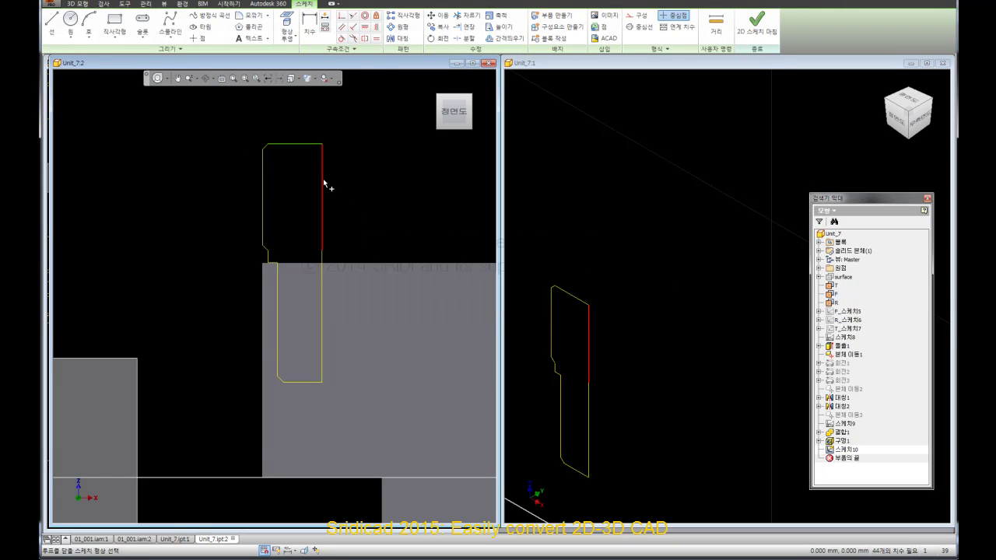
click(323, 262)
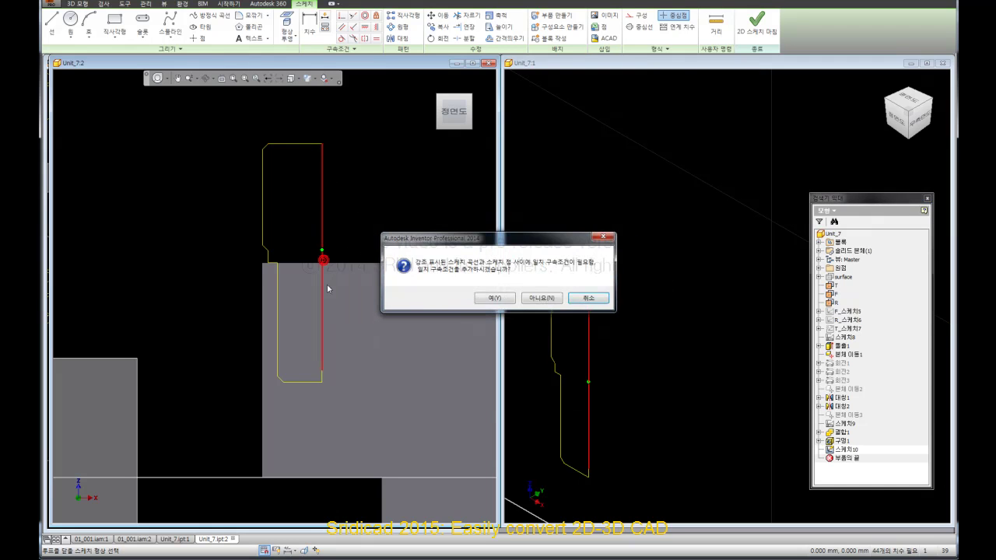
click(481, 297)
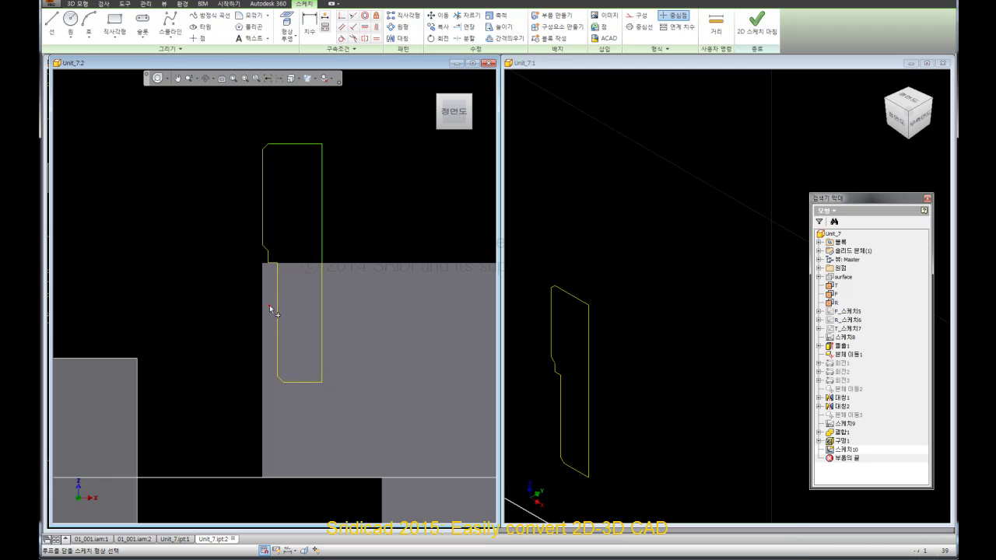
click(267, 144)
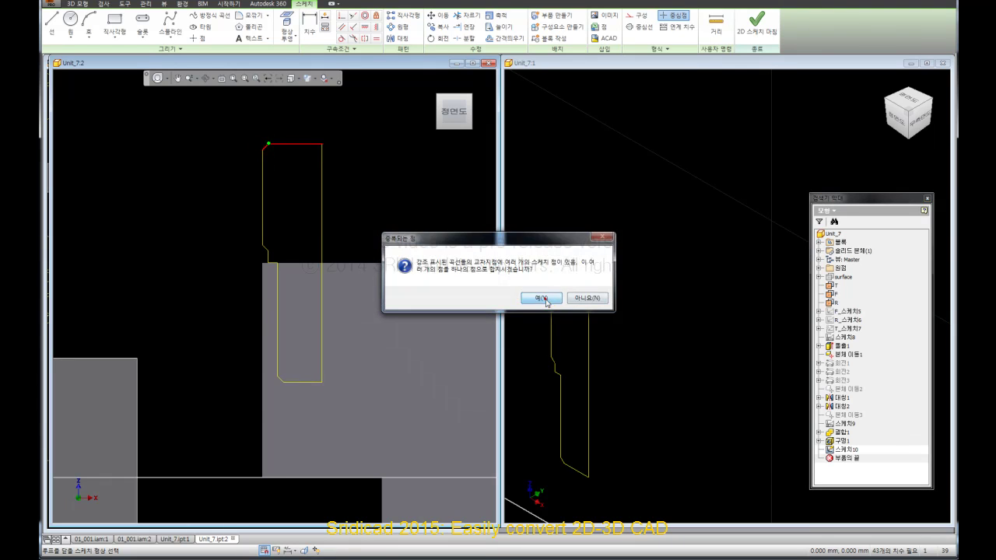
click(542, 298)
click(542, 298)
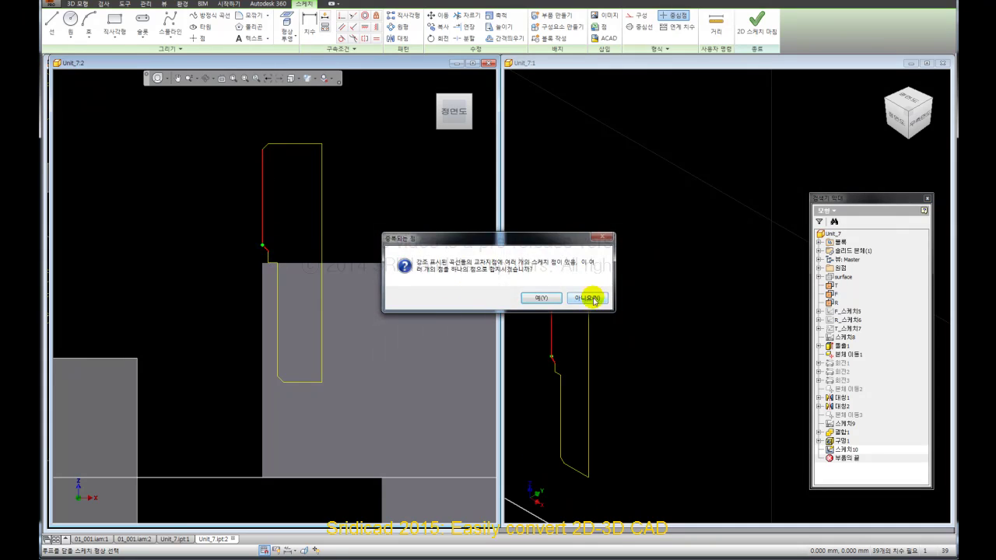
click(591, 300)
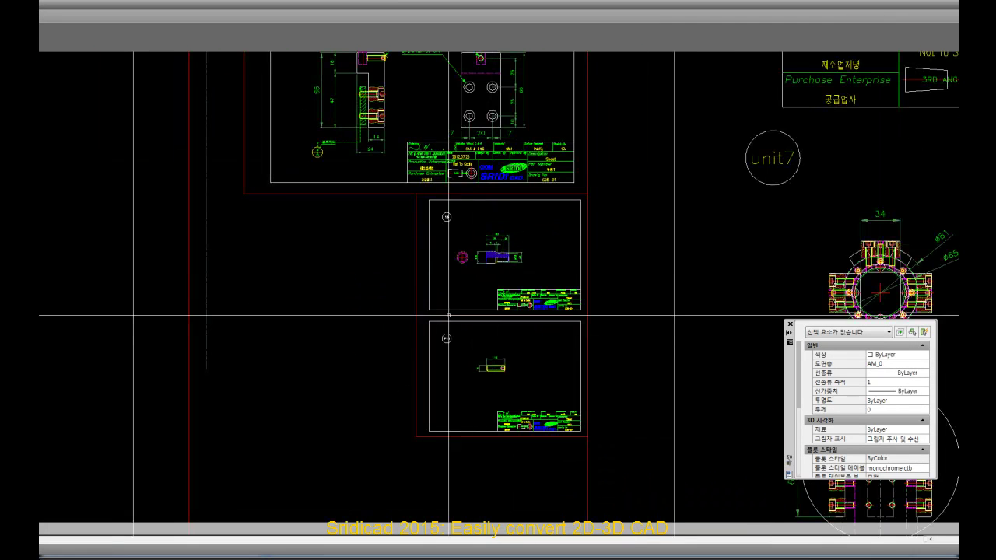
Zoom to the bolt drawing and window-select its hatched side view.
scroll(478, 329, up, 3)
scroll(507, 223, up, 2)
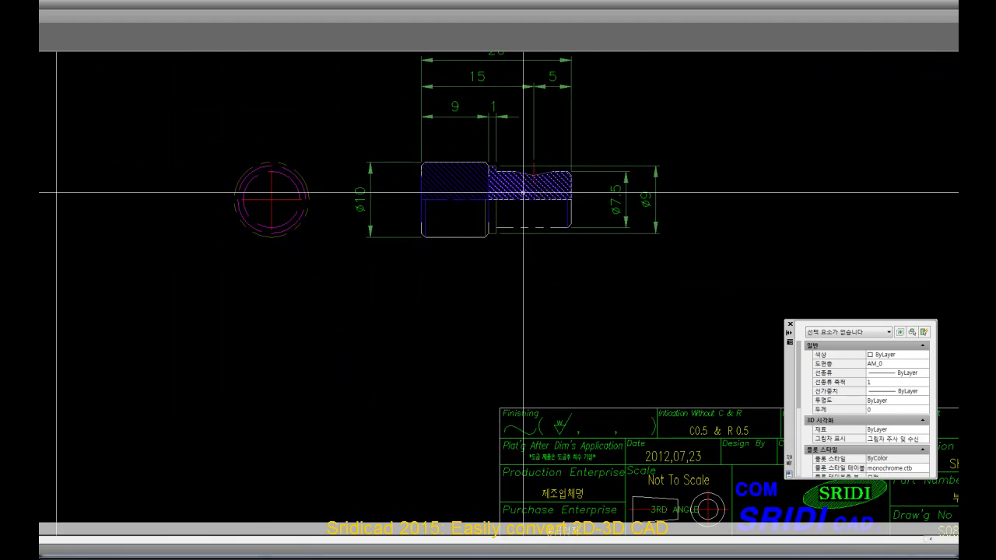
scroll(466, 257, up, 2)
scroll(467, 241, down, 2)
scroll(464, 239, down, 4)
scroll(464, 239, up, 2)
scroll(441, 211, up, 3)
click(440, 211)
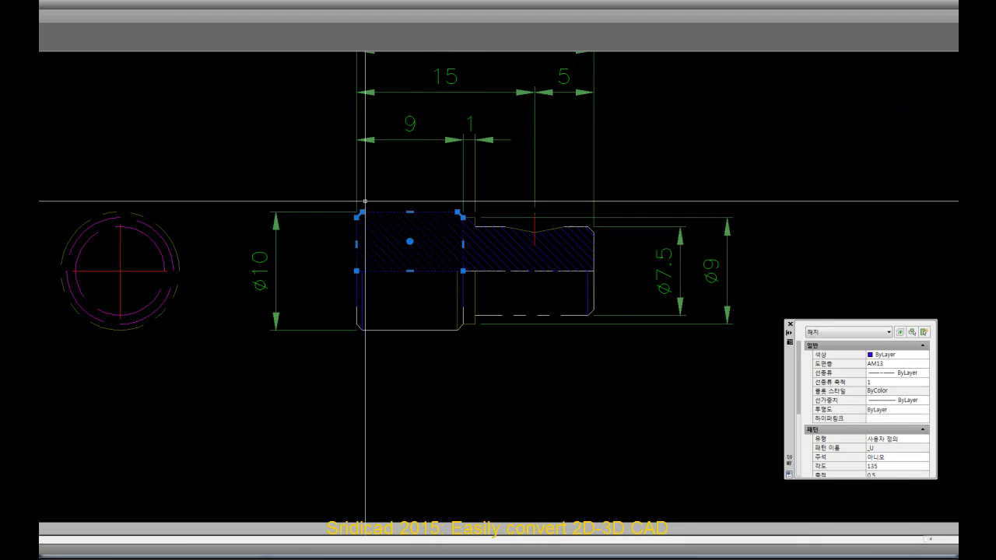
click(323, 194)
click(612, 355)
MOVE the bolt side view to the left of the drawing frame and zoom in on it.
scroll(591, 335, down, 5)
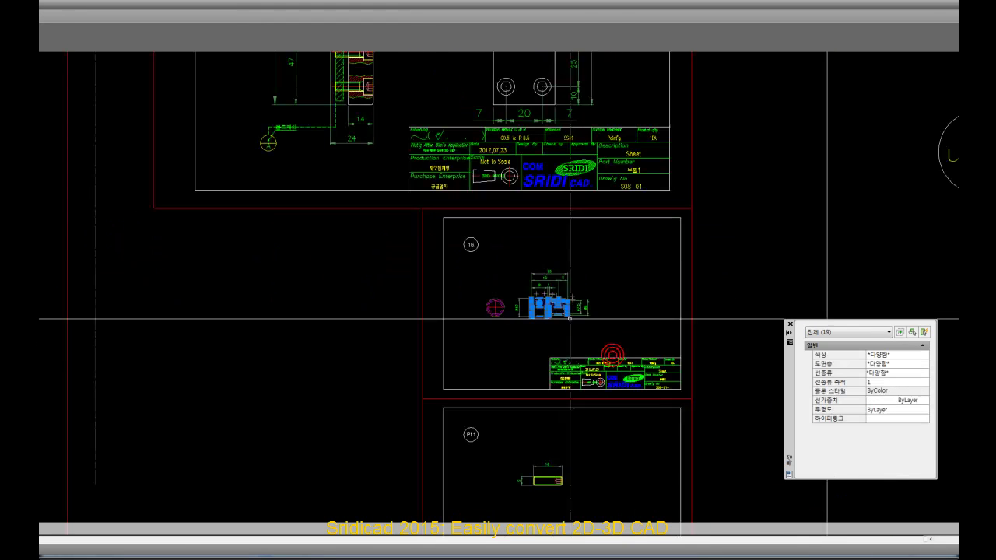
key(m)
key(Return)
click(529, 299)
right_click(320, 308)
click(337, 316)
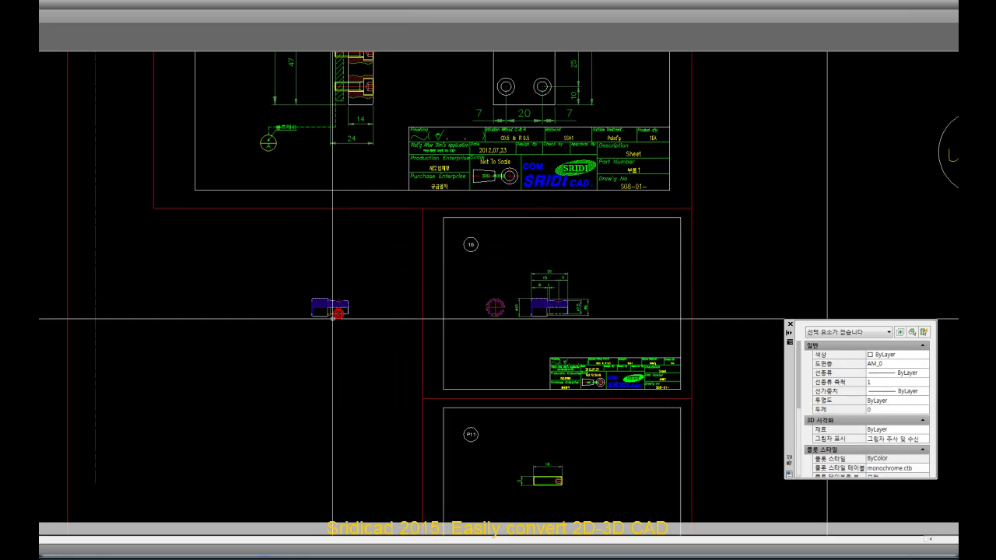
scroll(366, 311, up, 1)
scroll(379, 306, up, 3)
scroll(359, 290, up, 3)
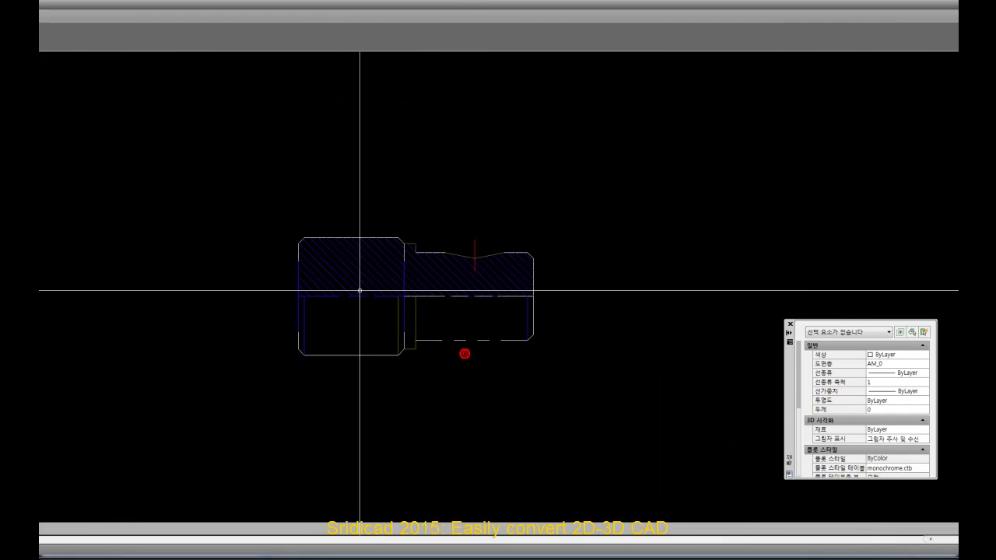
Erase the left and right hatching from the bolt view.
click(365, 273)
right_click(396, 273)
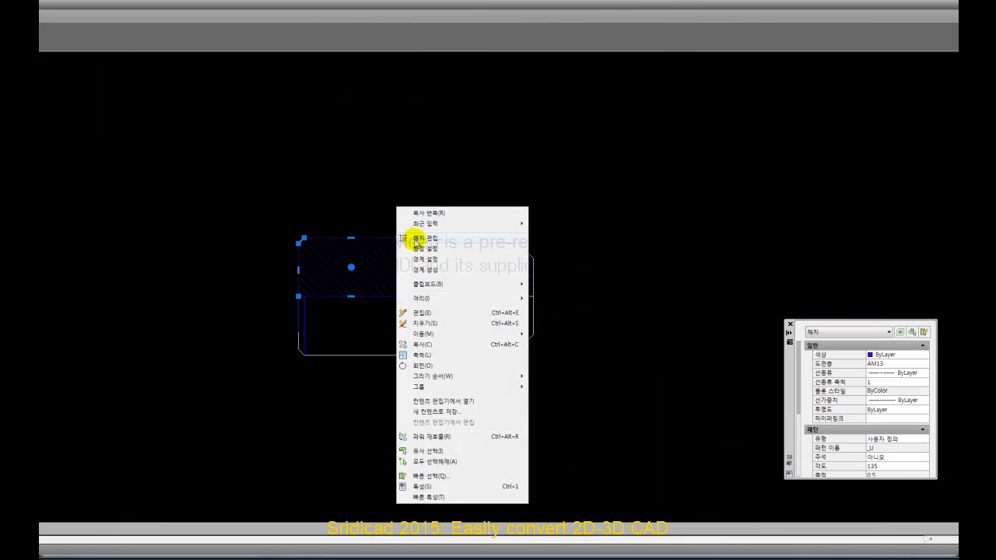
click(417, 325)
click(456, 278)
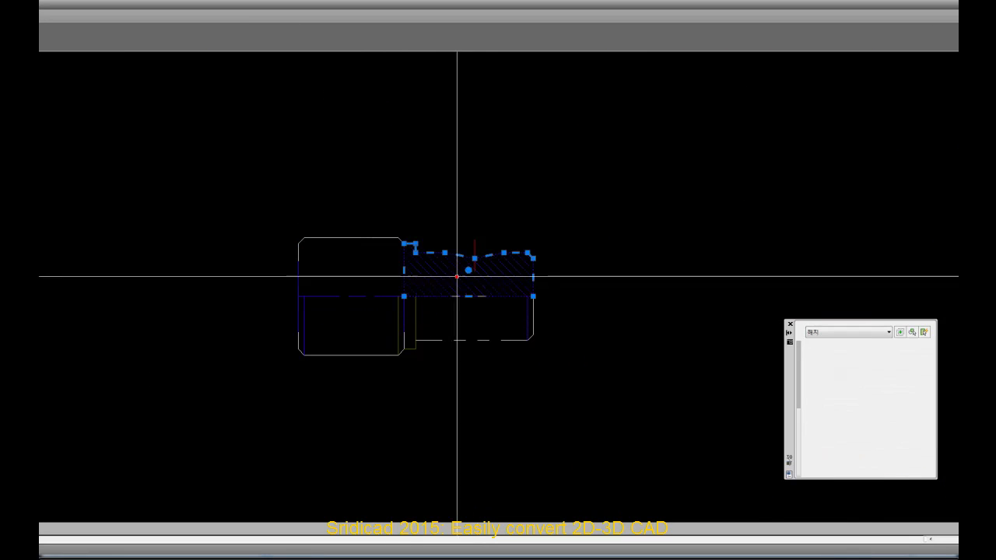
right_click(360, 257)
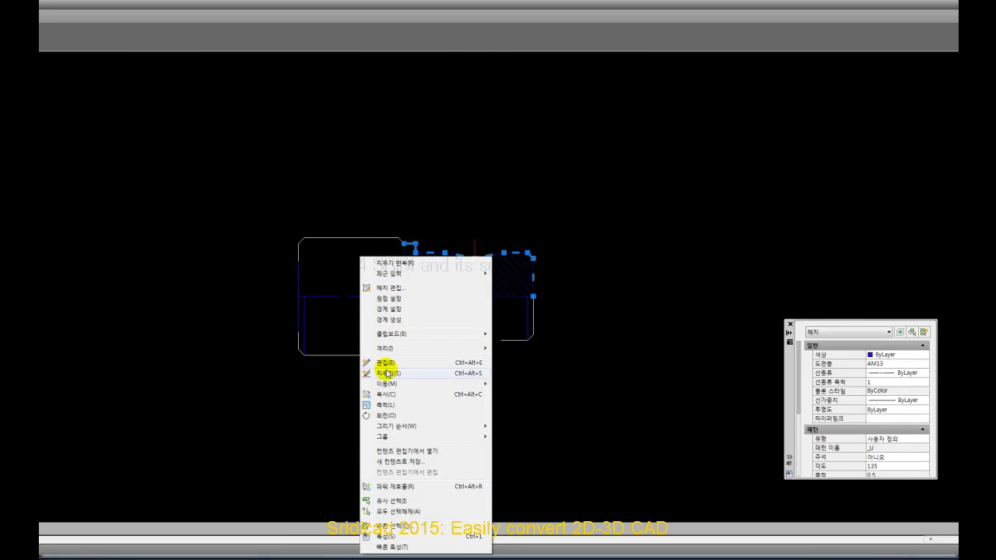
click(386, 373)
TRIM away the middle vertical lines, using the whole bolt outline as cutting edges.
middle_drag(428, 304, 471, 289)
scroll(460, 280, up, 2)
click(699, 447)
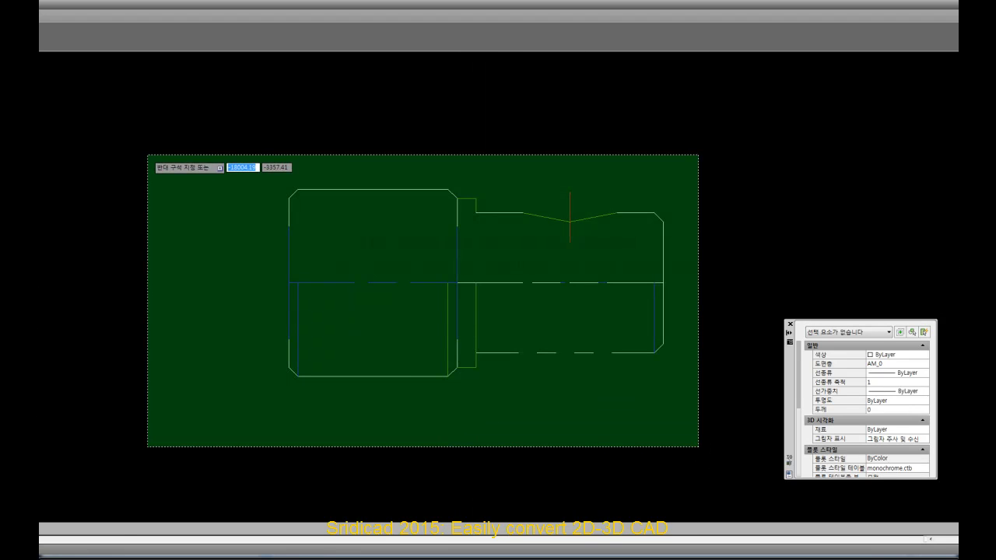
click(148, 154)
text(tr)
key(Return)
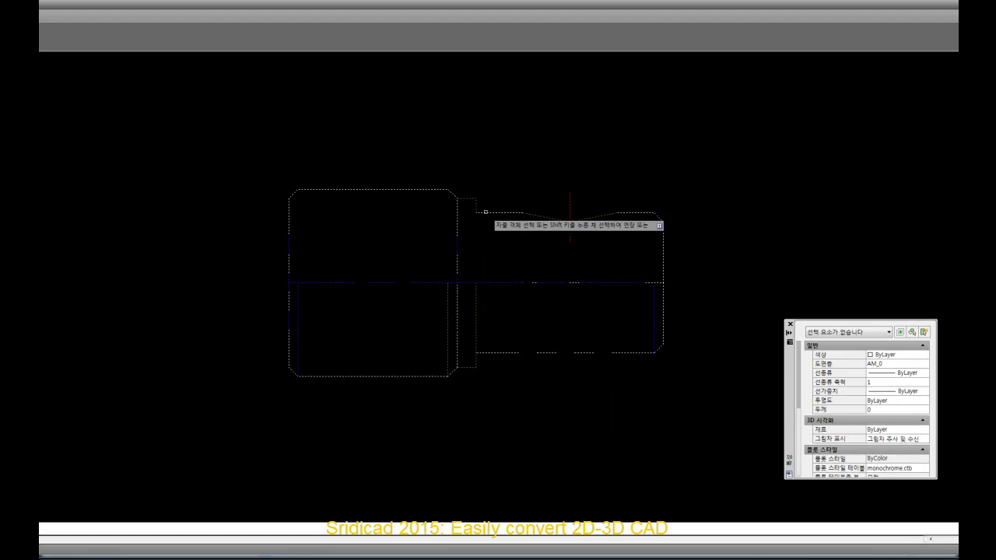
scroll(564, 244, up, 2)
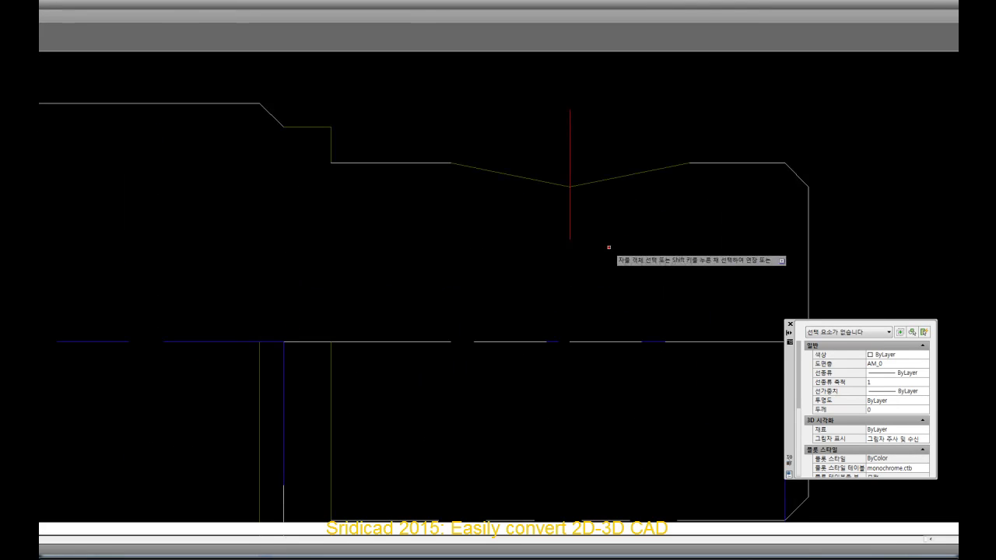
scroll(525, 223, down, 2)
click(711, 297)
click(150, 278)
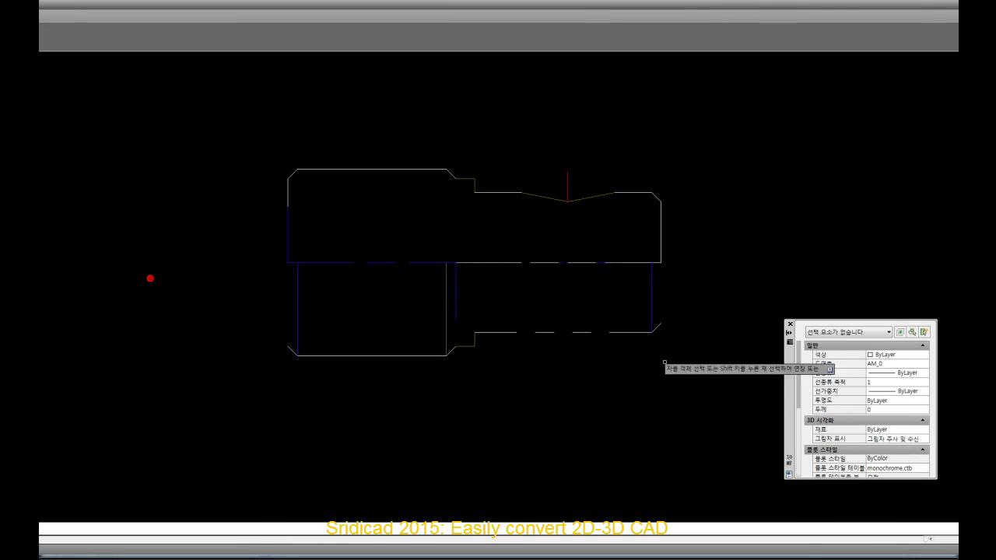
right_click(408, 218)
click(428, 236)
Erase the lower-half lines and the red vertical line, leaving nothing selected.
click(700, 403)
click(215, 274)
click(568, 175)
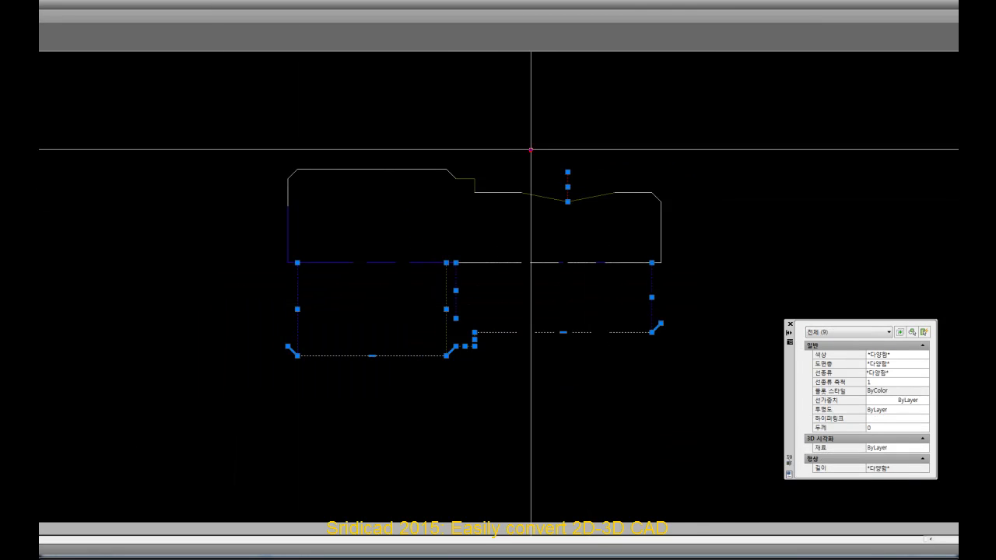
right_click(530, 151)
click(559, 221)
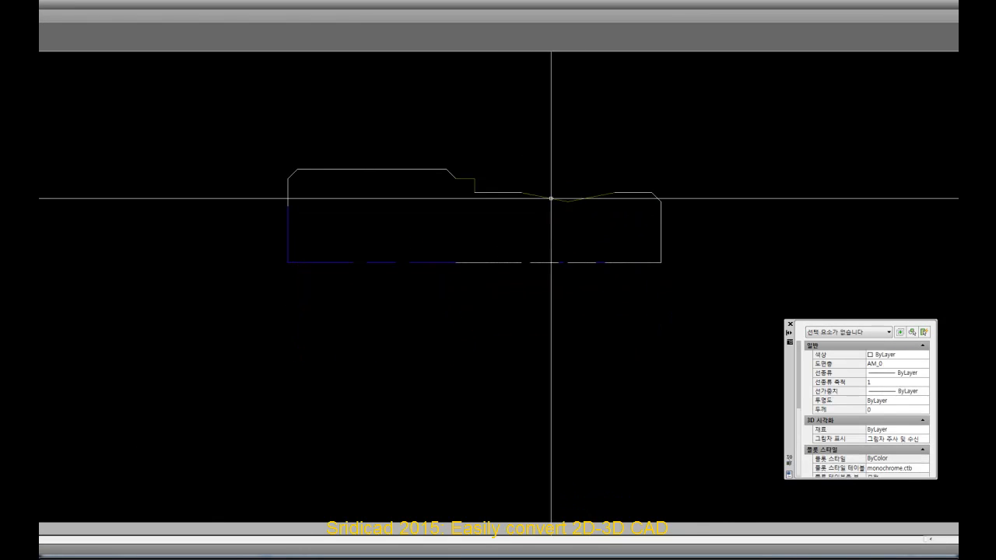
click(166, 93)
key(Escape)
click(253, 118)
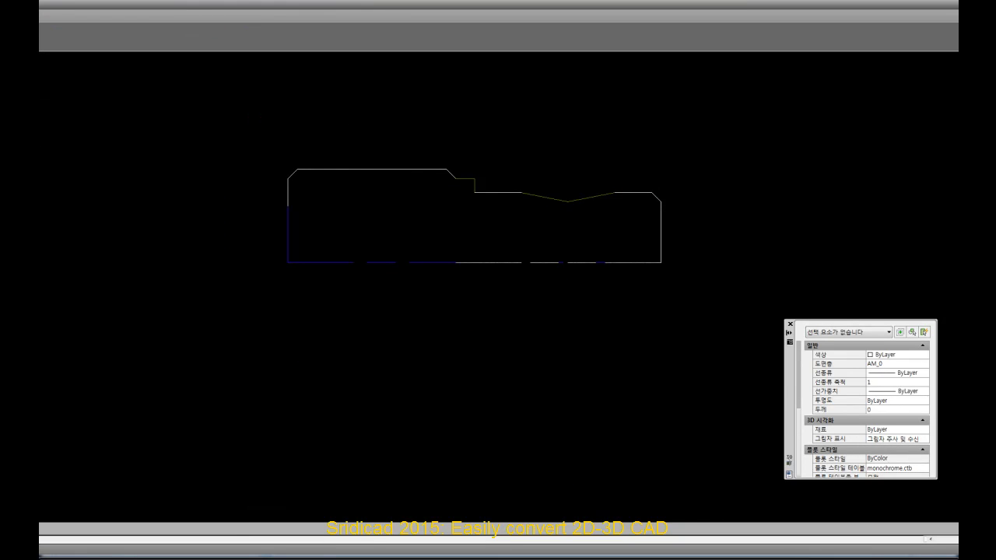
Cancel a MATCHPROP started on the profile, then clear the dashed bottom line's selection.
text(ma)
key(Return)
click(229, 151)
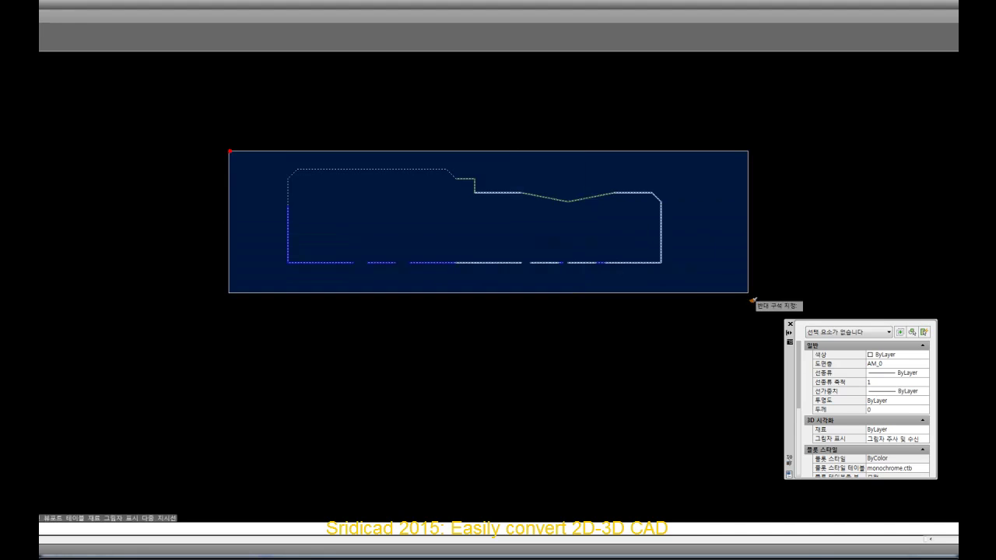
click(745, 312)
right_click(659, 165)
click(681, 182)
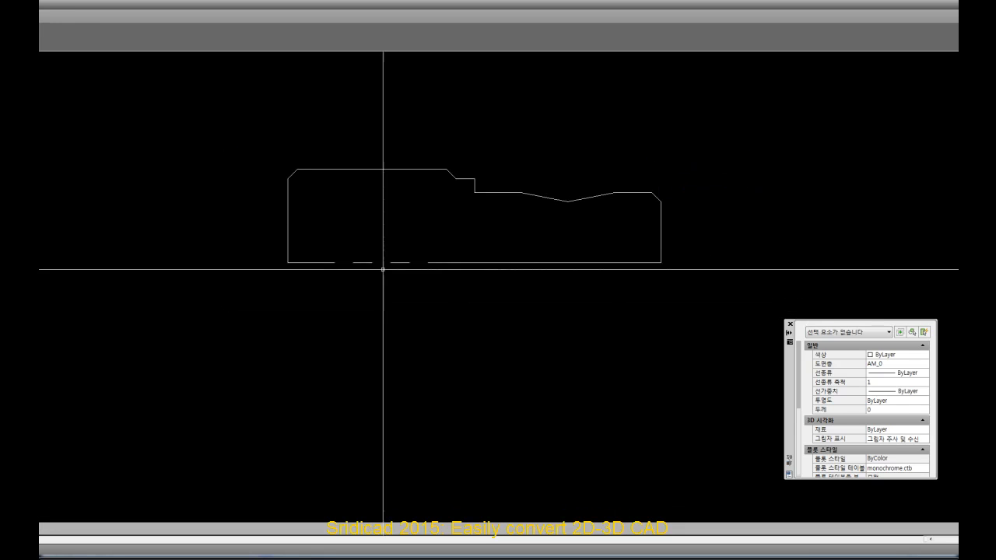
click(378, 264)
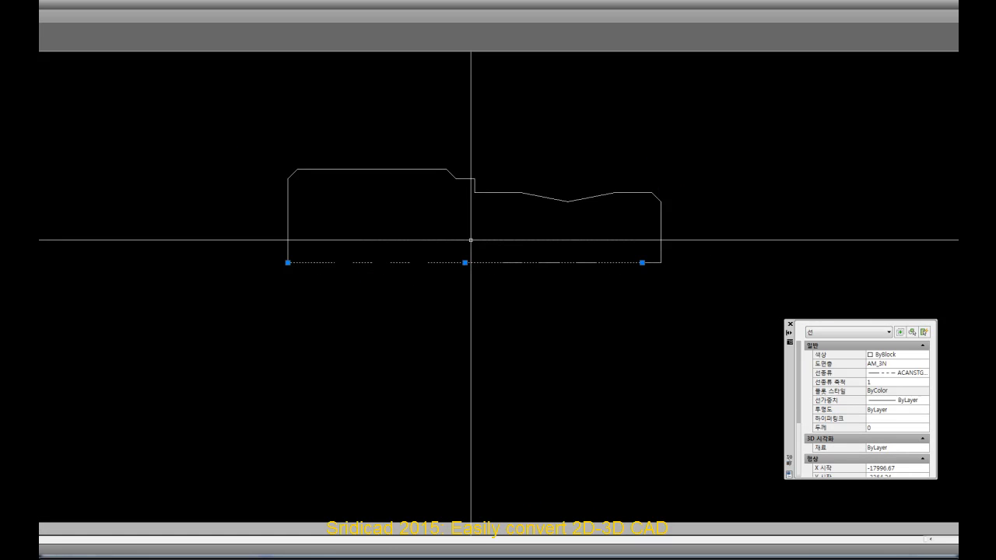
key(Escape)
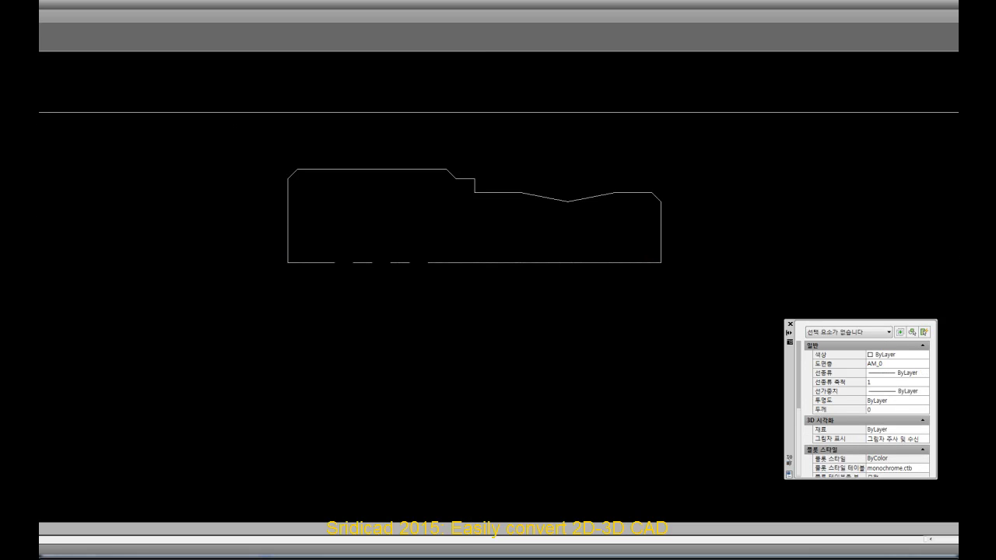